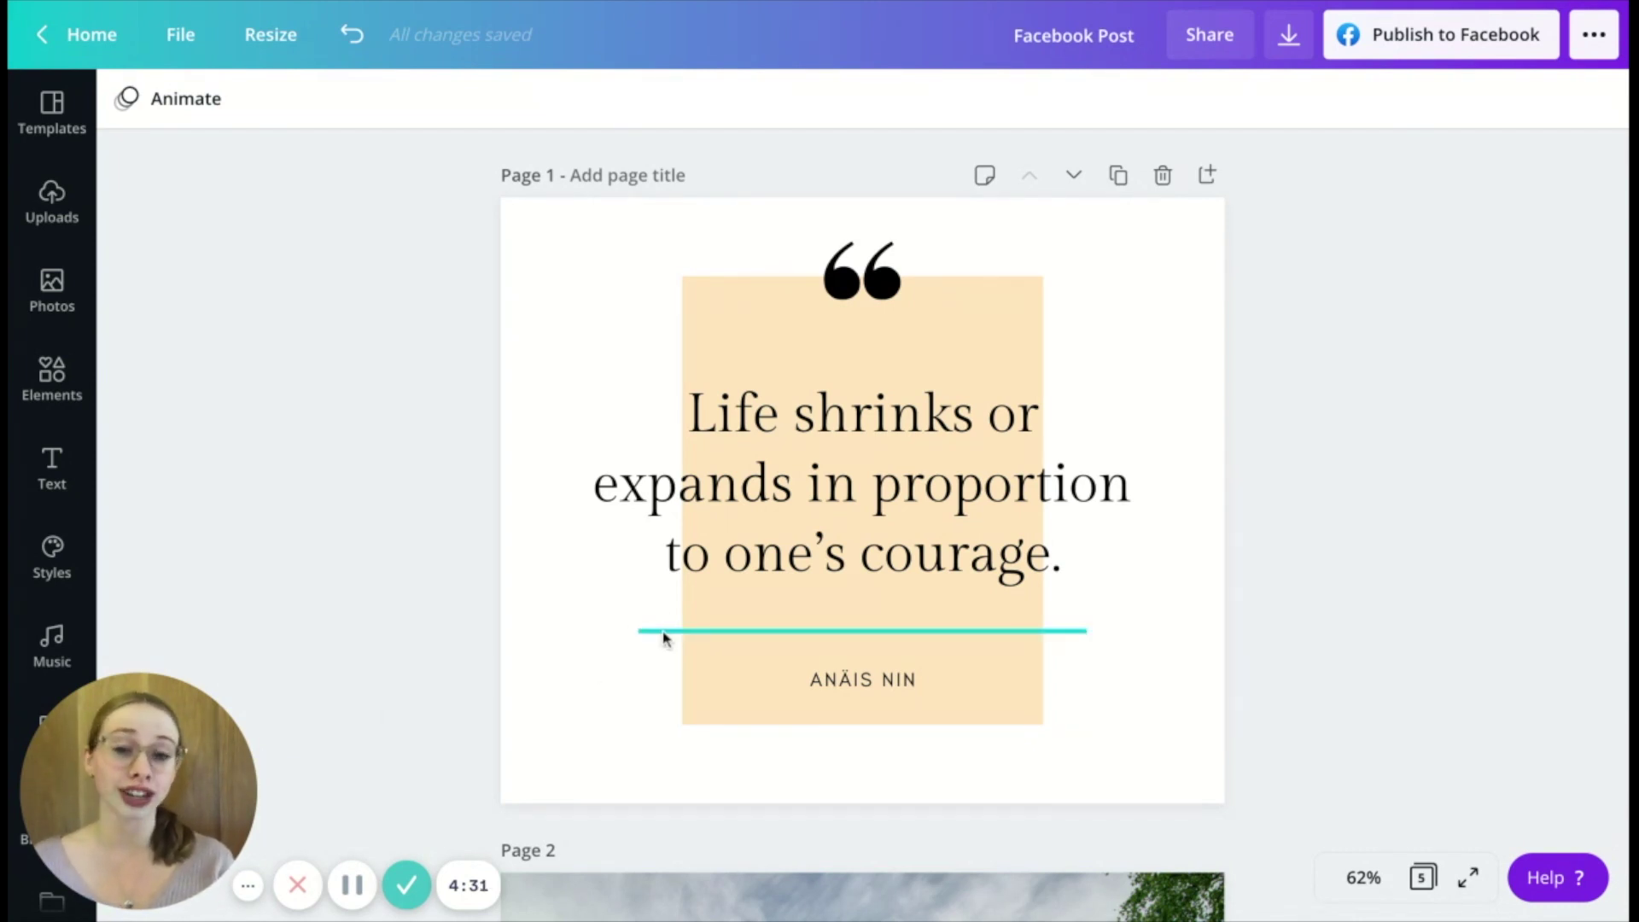
# Step: Search the Elements library for lines, then hide the panel to free the canvas
pyautogui.click(626, 586)
pyautogui.click(589, 627)
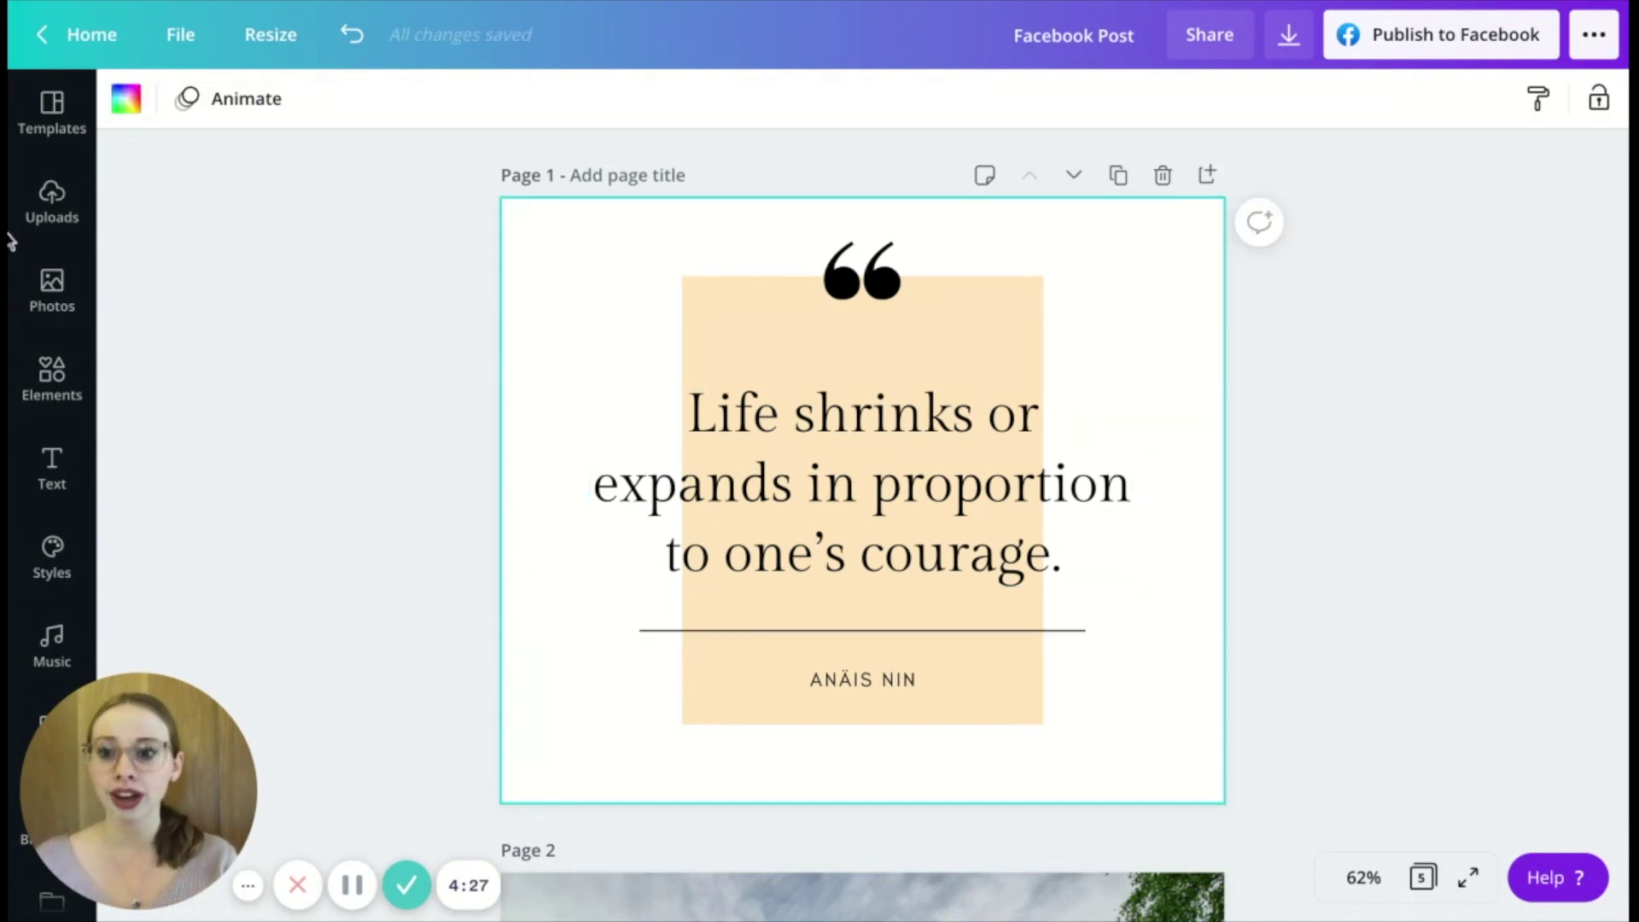
pyautogui.click(51, 382)
pyautogui.click(271, 120)
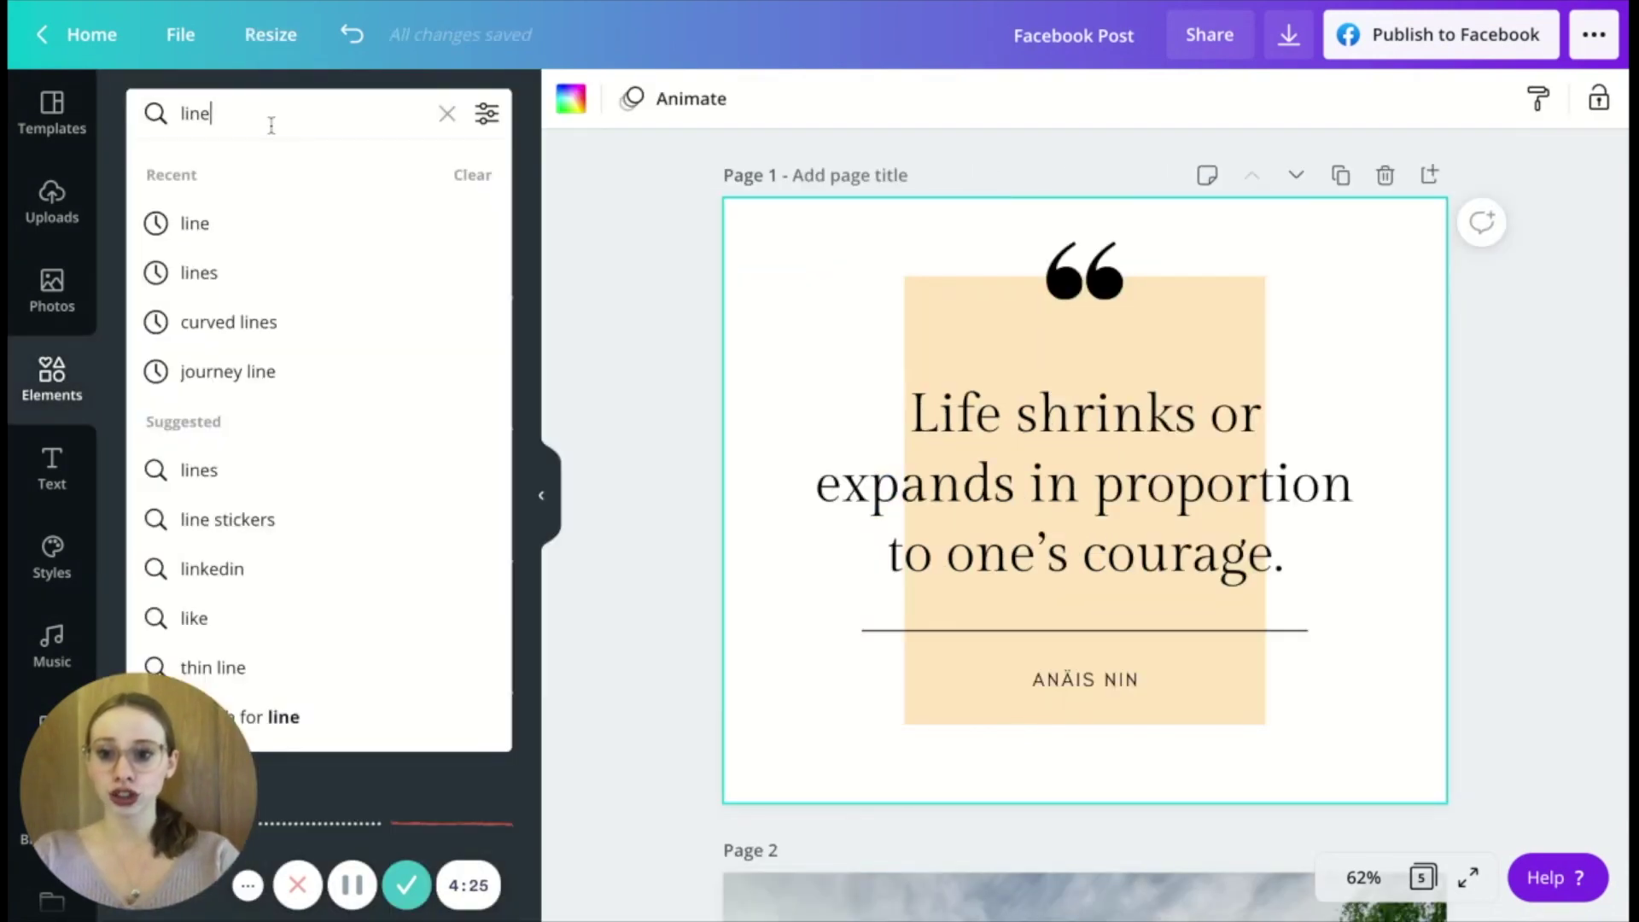
pyautogui.press('Return')
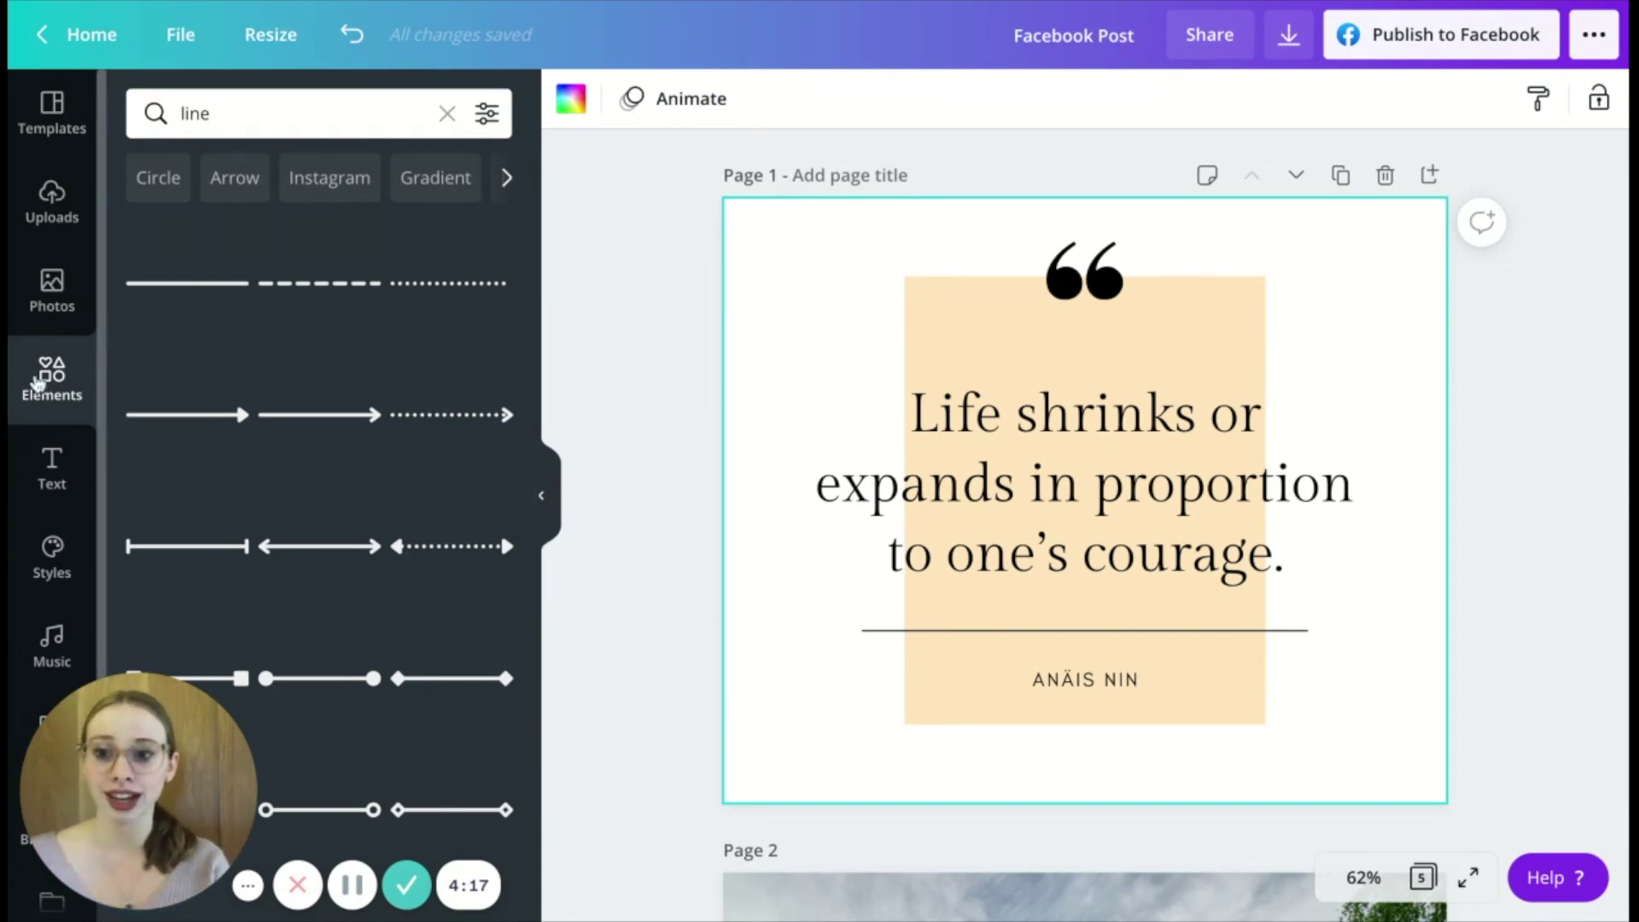
pyautogui.click(543, 487)
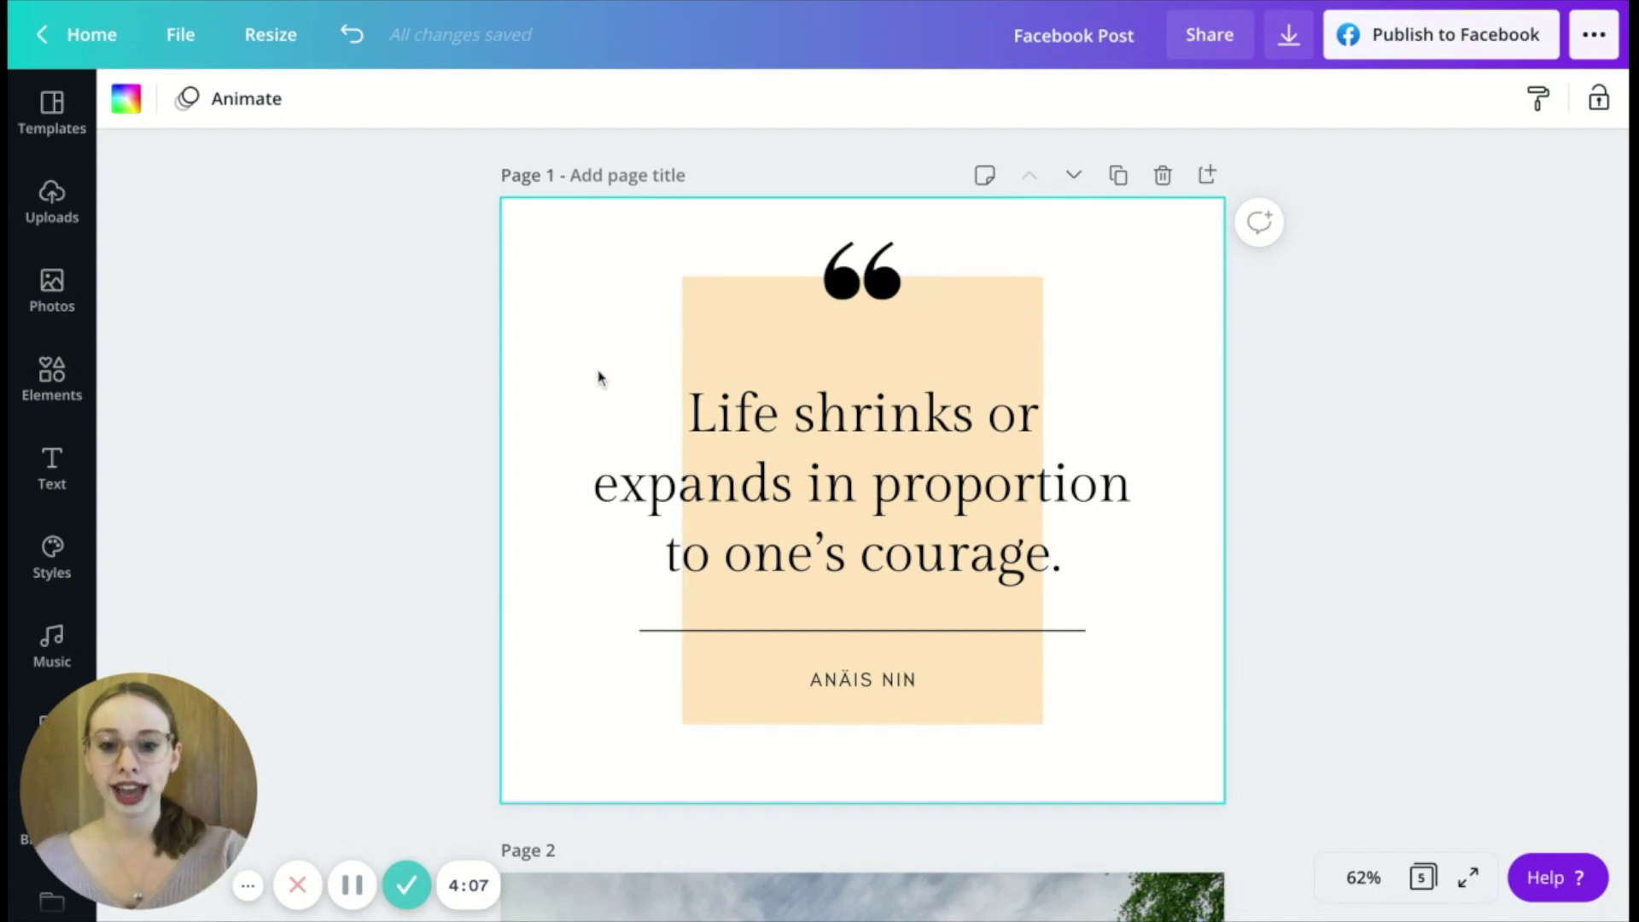
# Step: Add a horizontal line above the quote text and shorten it to the lower divider's width
pyautogui.press('l')
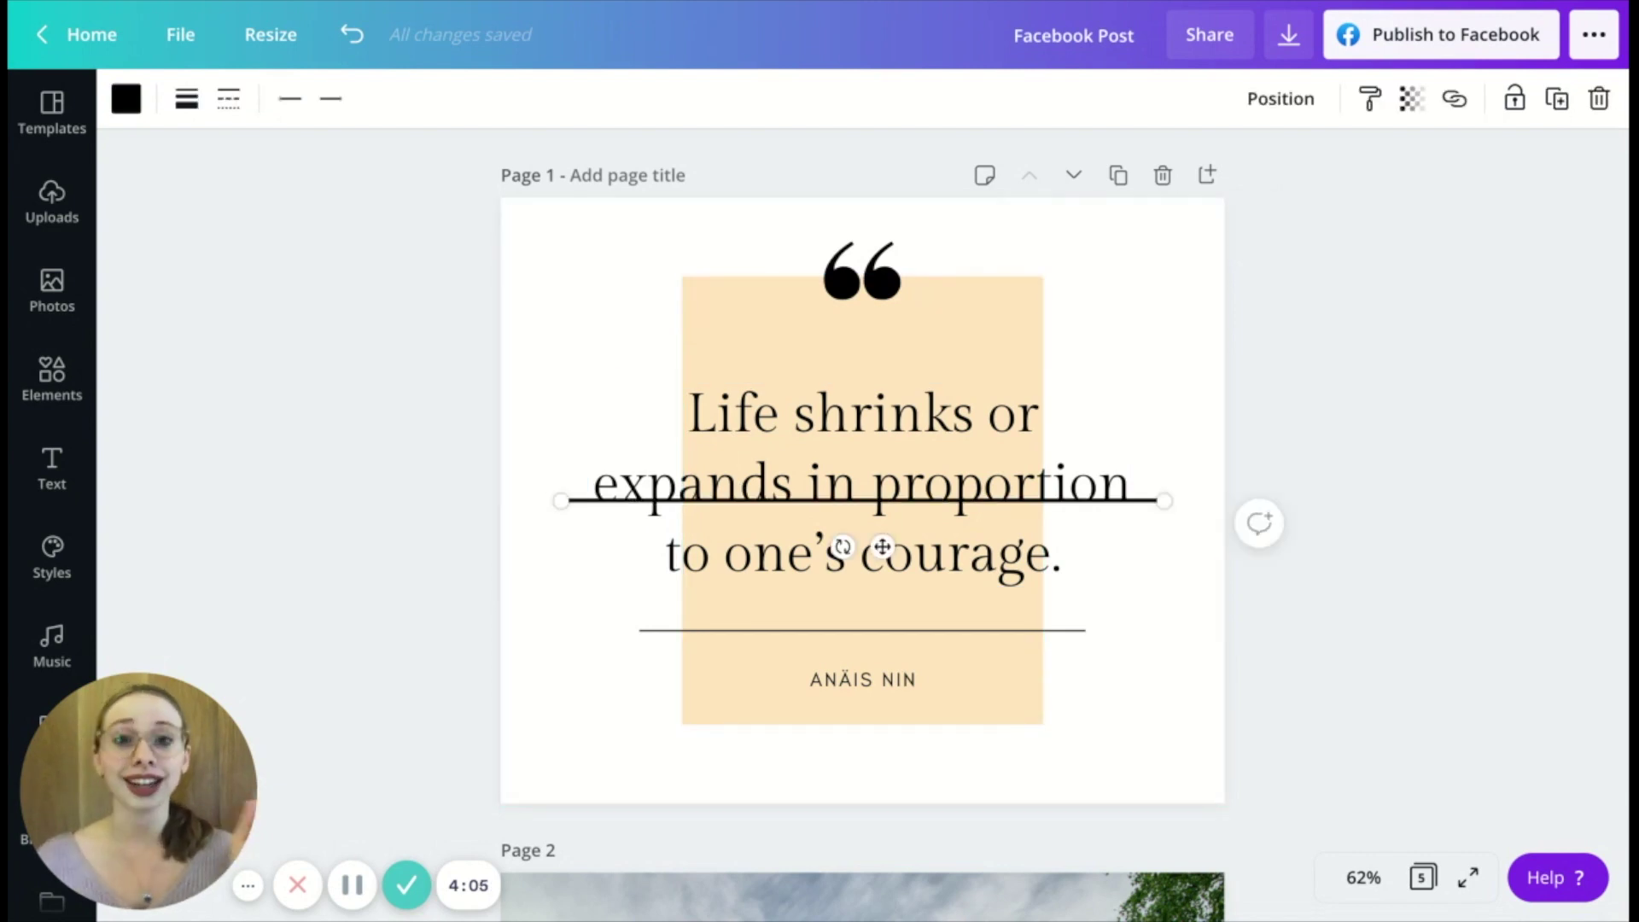
pyautogui.press('Delete')
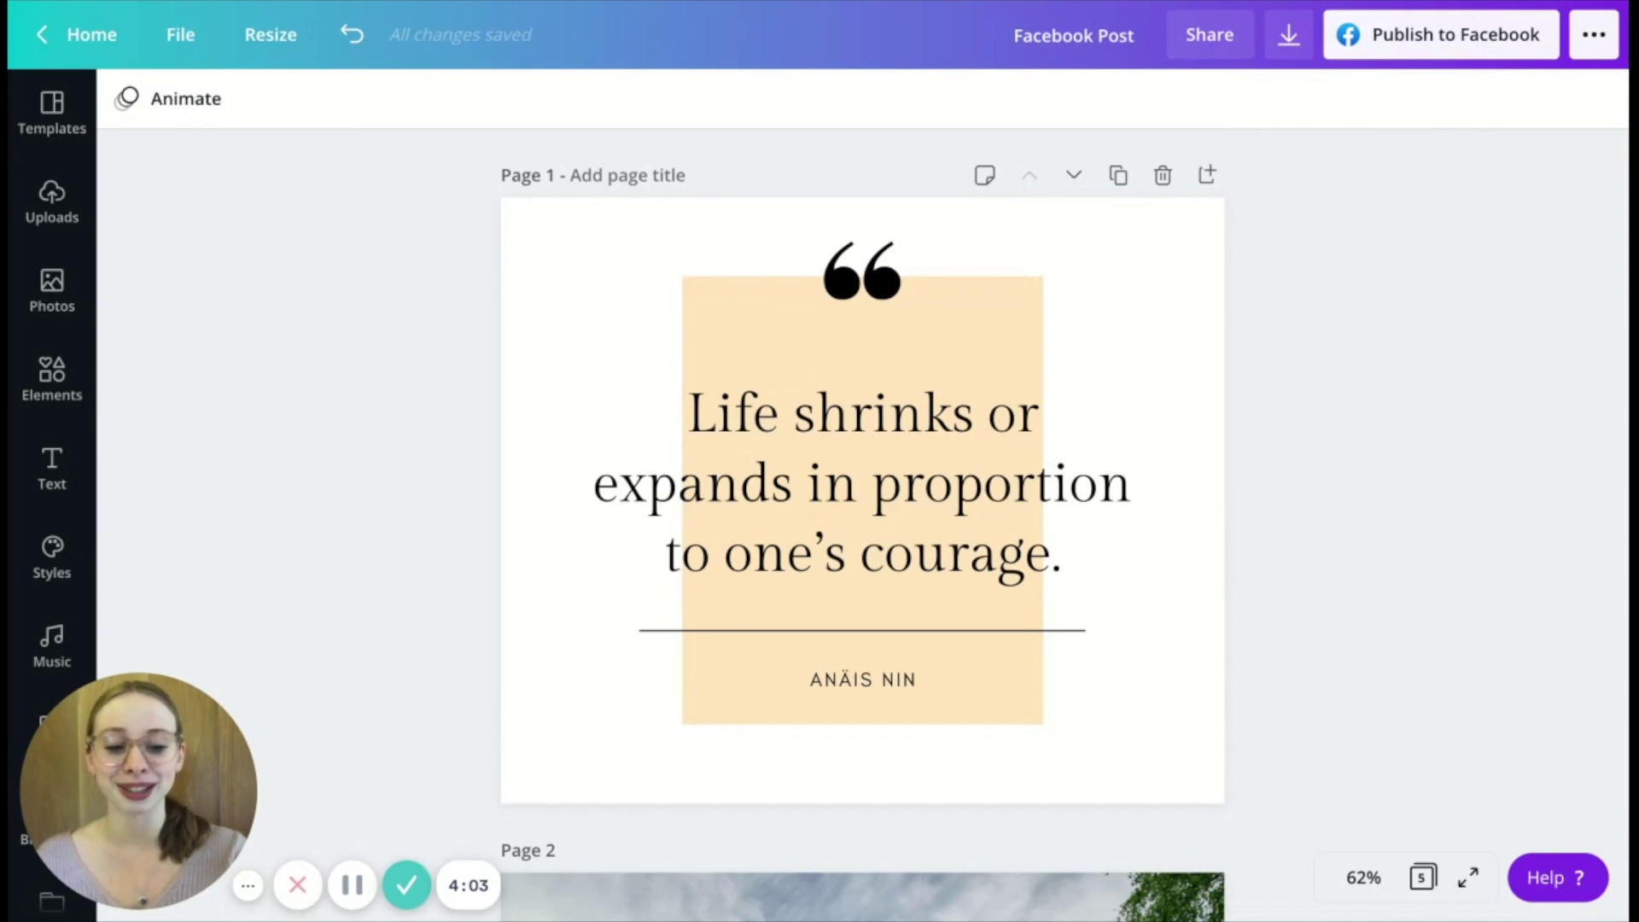
pyautogui.hotkey('ctrl', 'z')
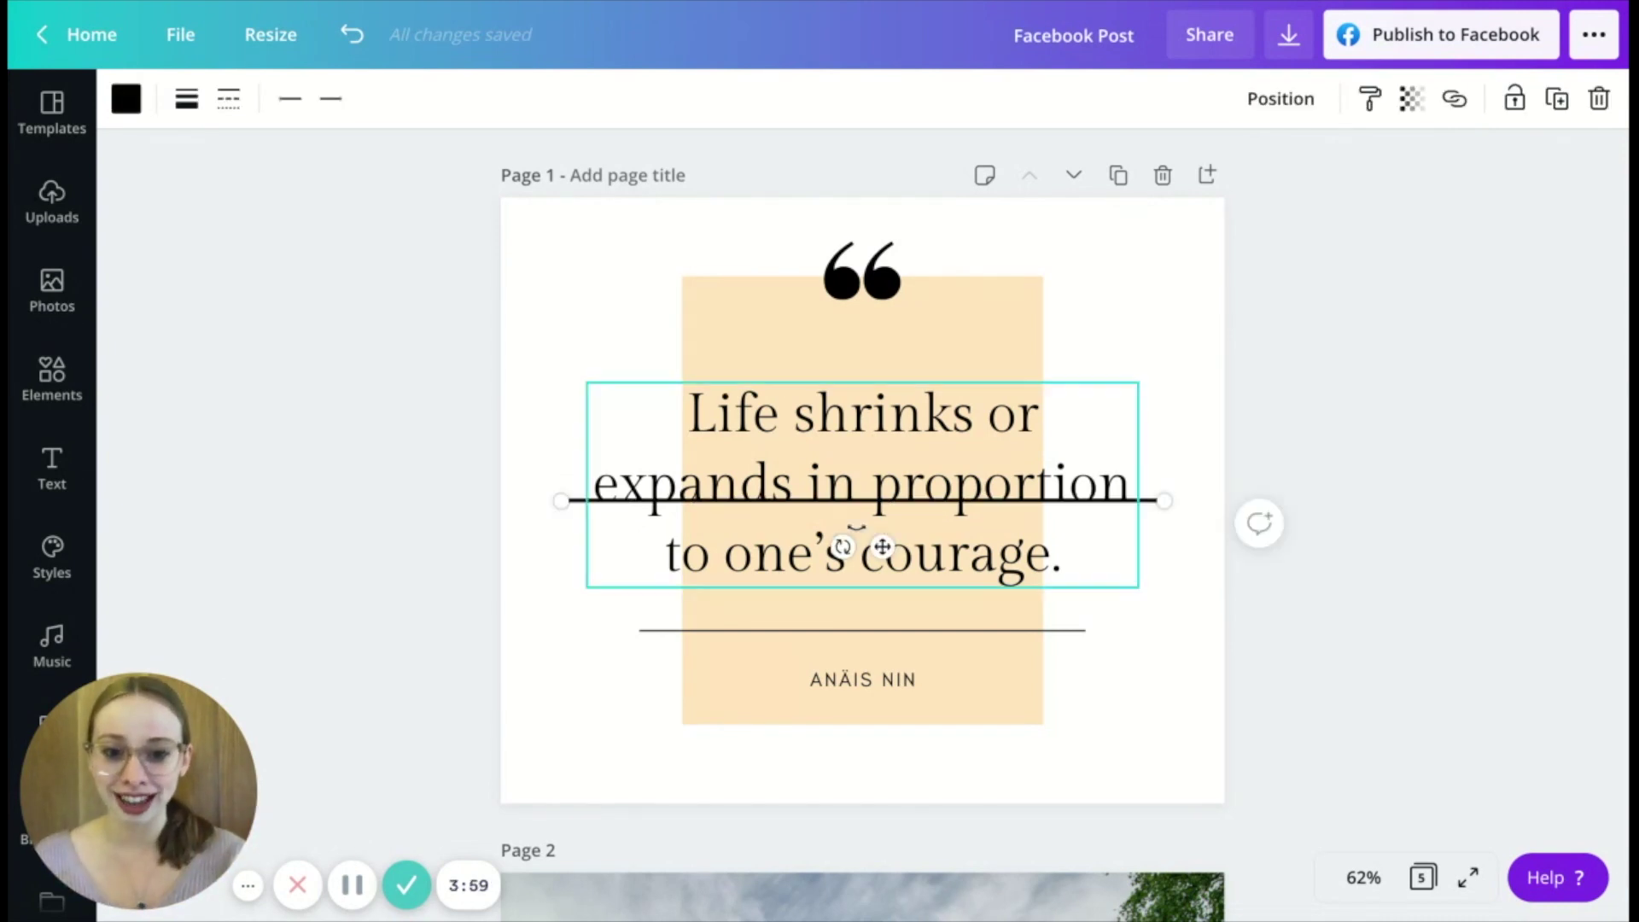
pyautogui.moveTo(882, 546); pyautogui.dragTo(888, 548)
pyautogui.moveTo(560, 337); pyautogui.dragTo(642, 336)
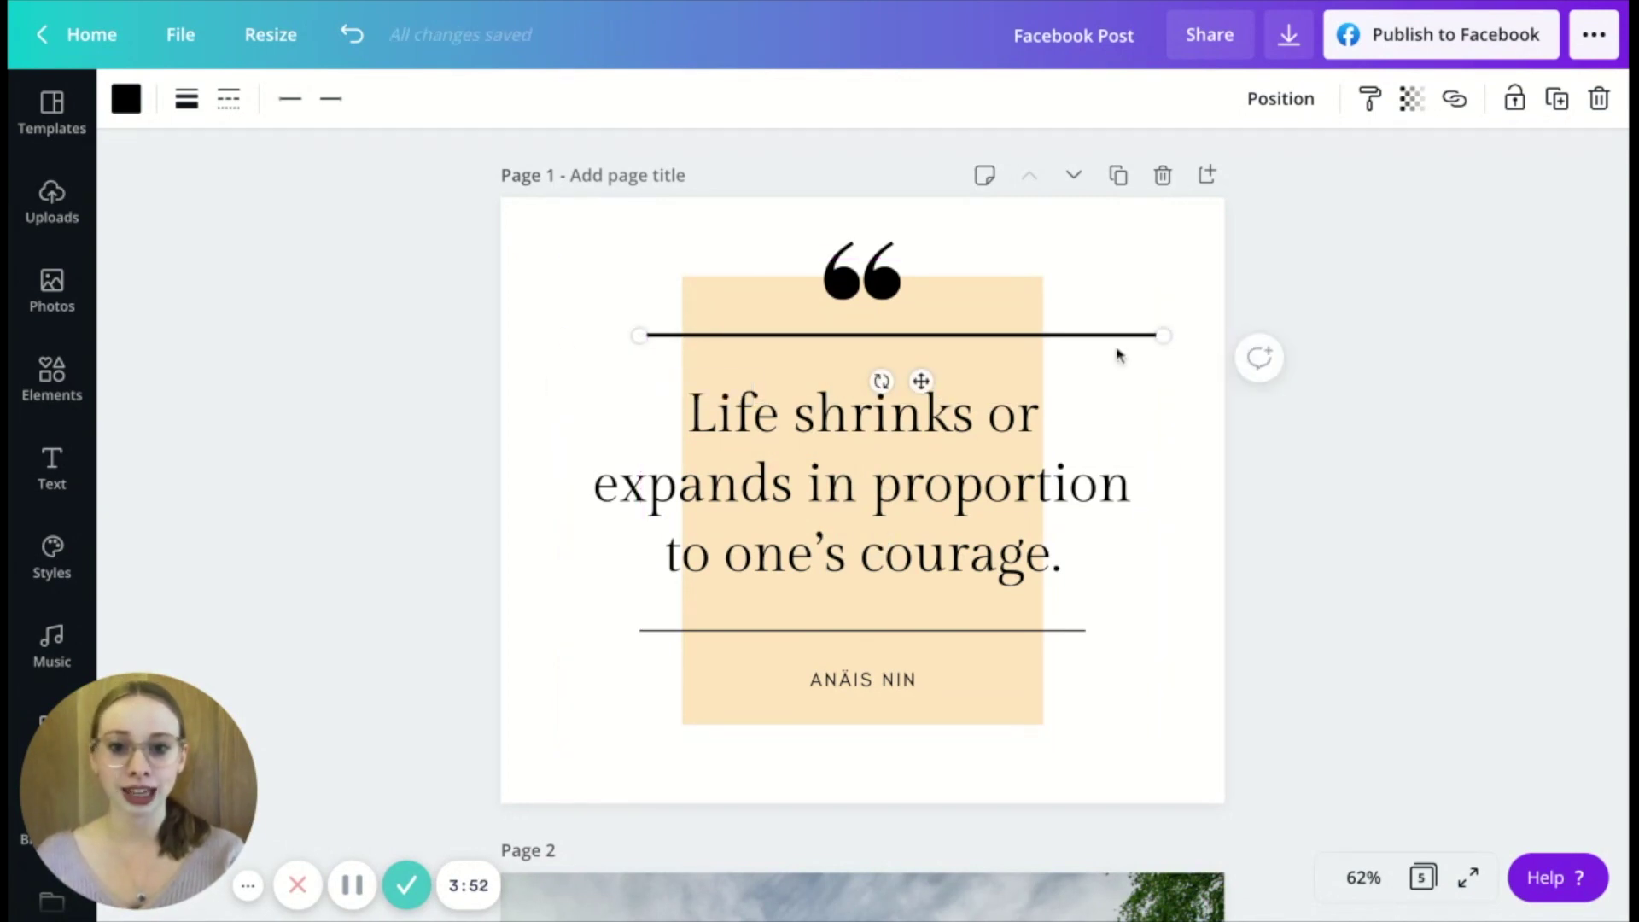
pyautogui.moveTo(1163, 336); pyautogui.dragTo(1140, 338)
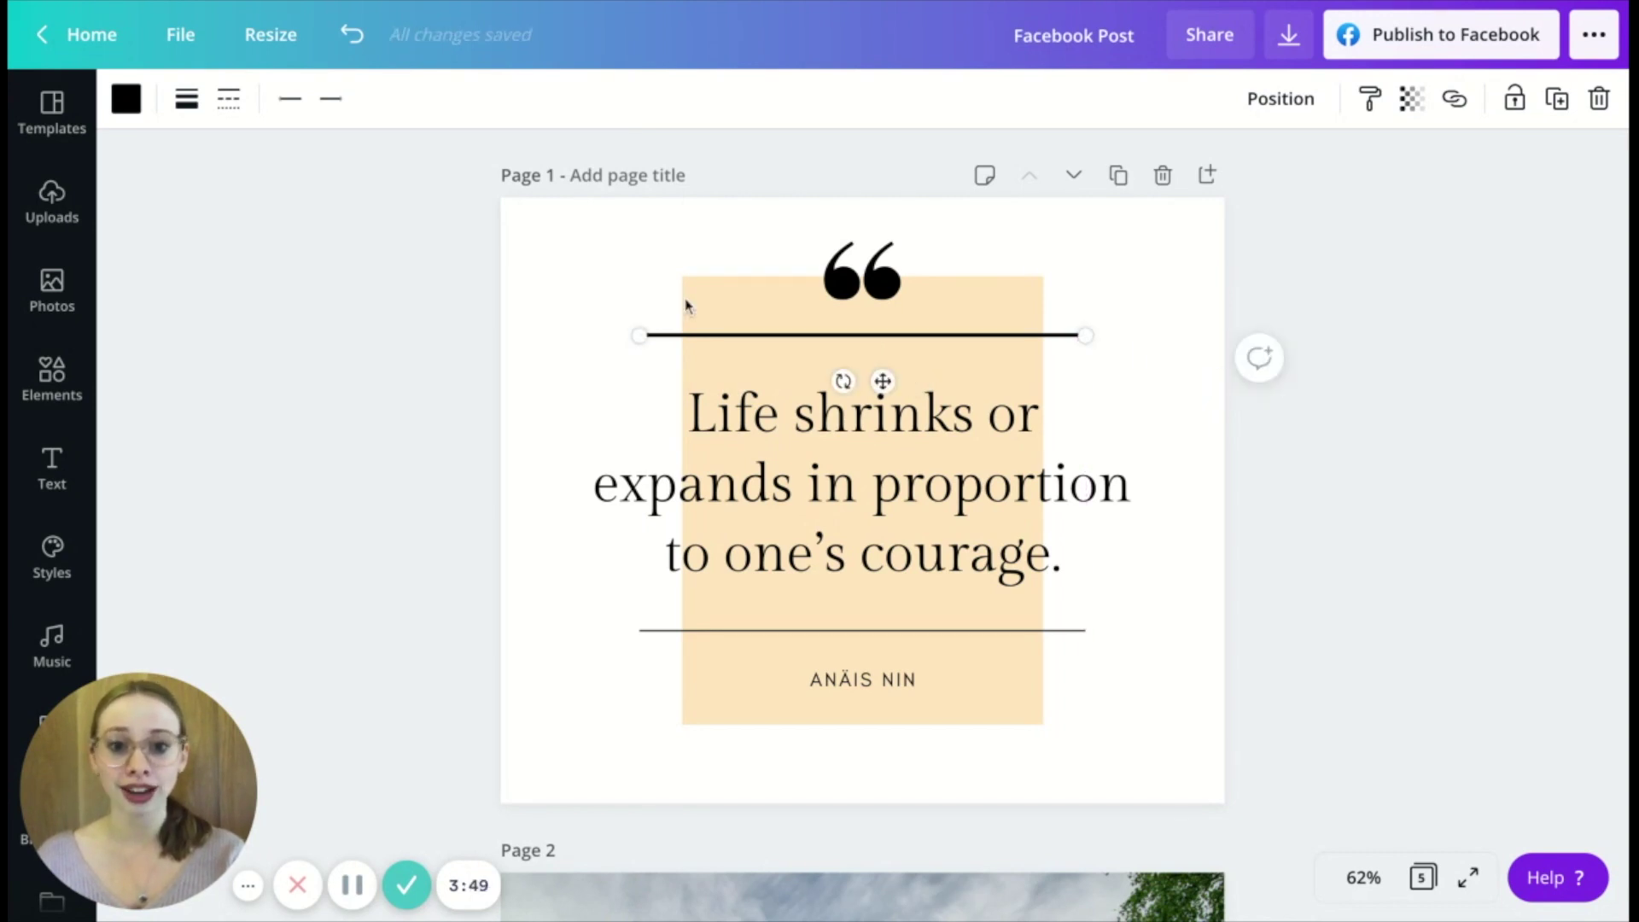
pyautogui.click(186, 100)
# Step: Thicken the line slightly and keep it solid after trying dashed and dotted styles
pyautogui.moveTo(322, 168)
pyautogui.mouseDown()
pyautogui.moveTo(373, 164)
pyautogui.moveTo(318, 164)
pyautogui.mouseUp()
pyautogui.click(229, 101)
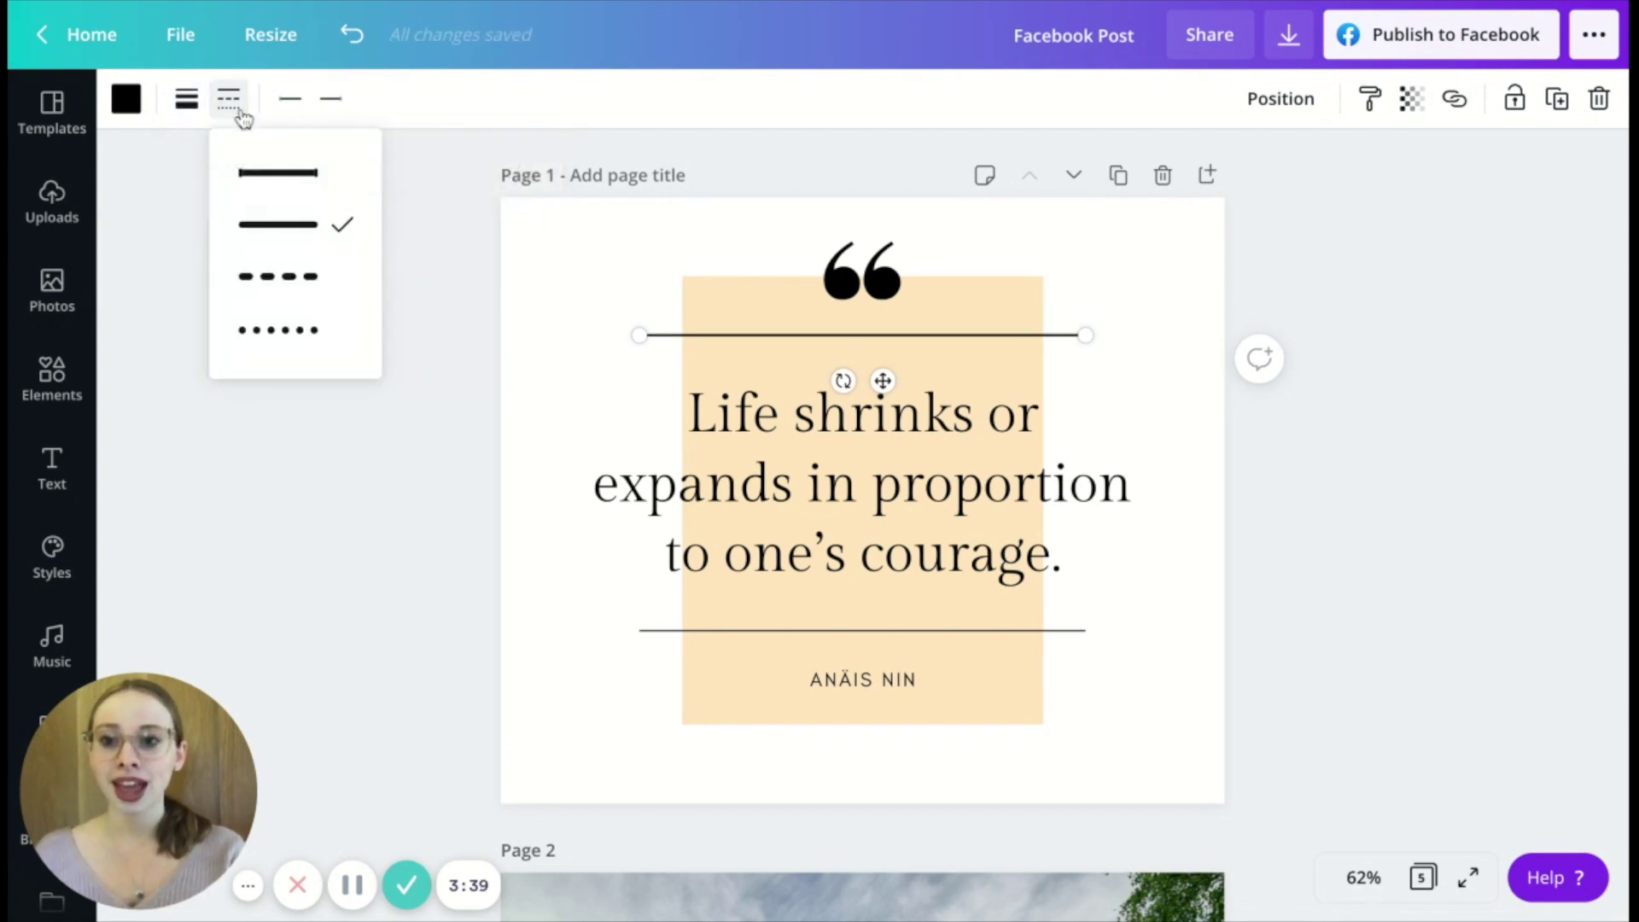
pyautogui.click(260, 188)
pyautogui.click(264, 228)
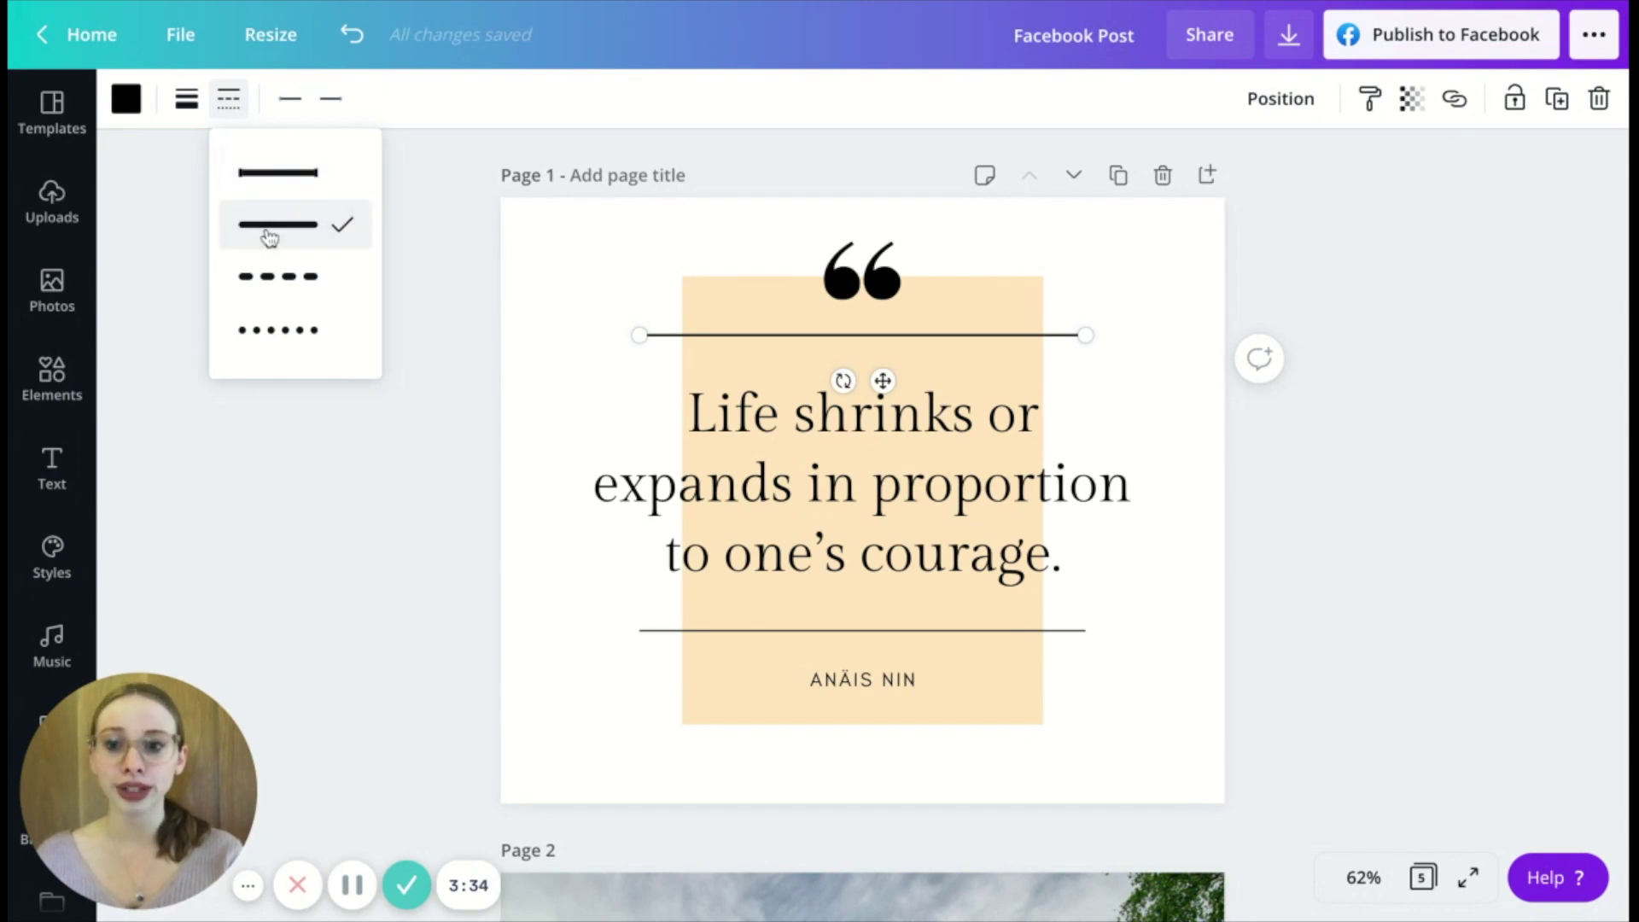
pyautogui.click(270, 278)
pyautogui.click(280, 338)
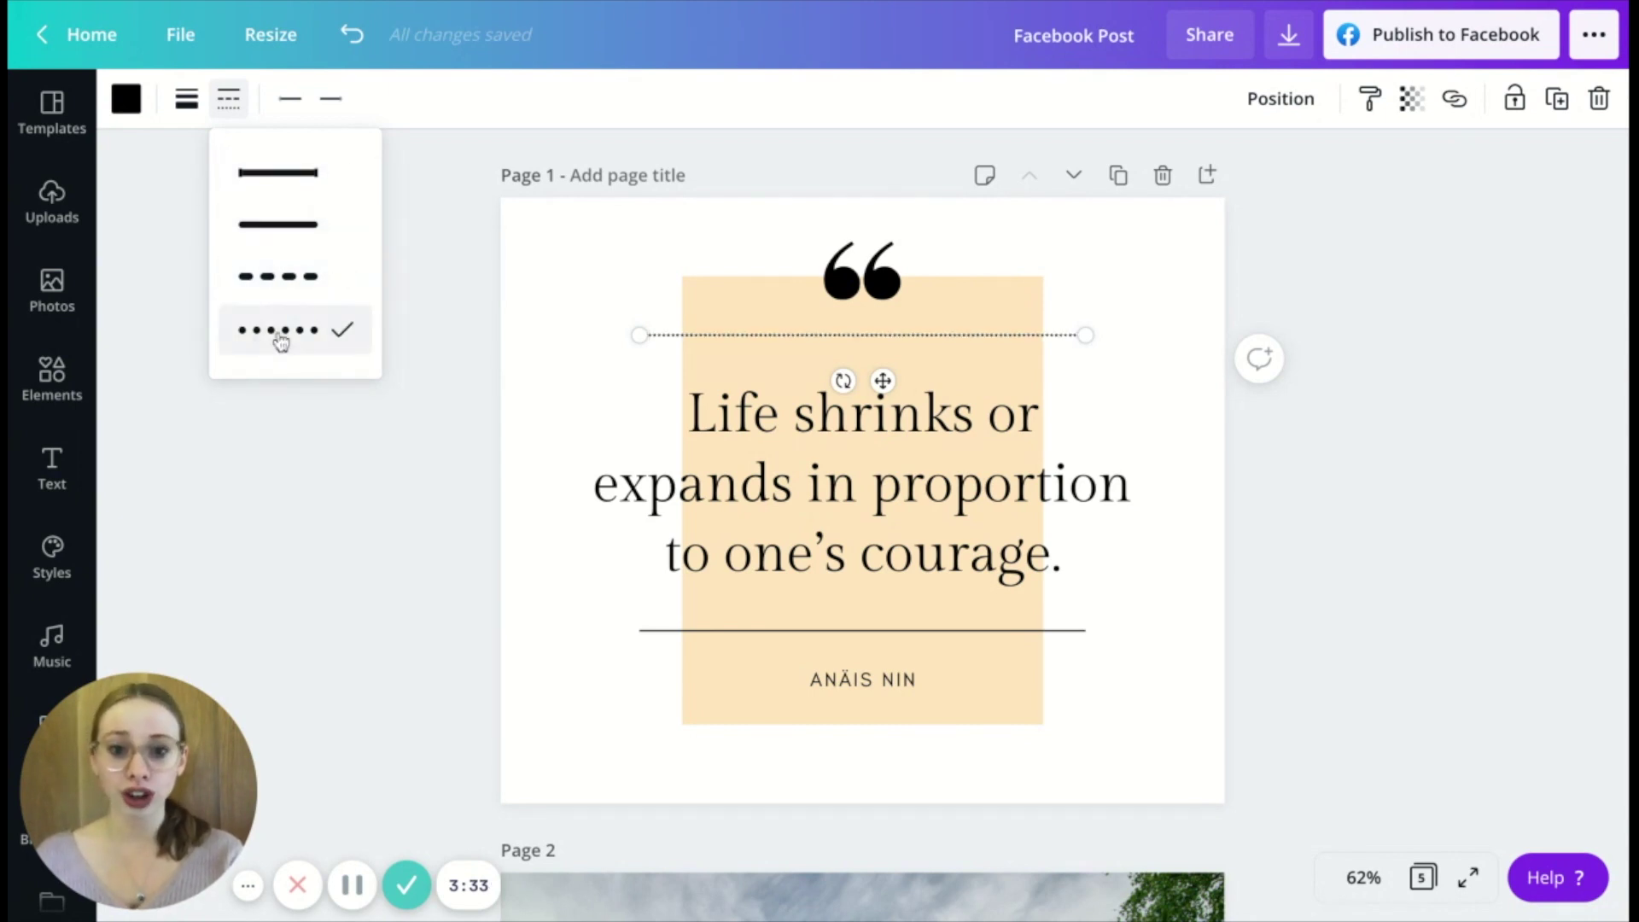
pyautogui.click(285, 224)
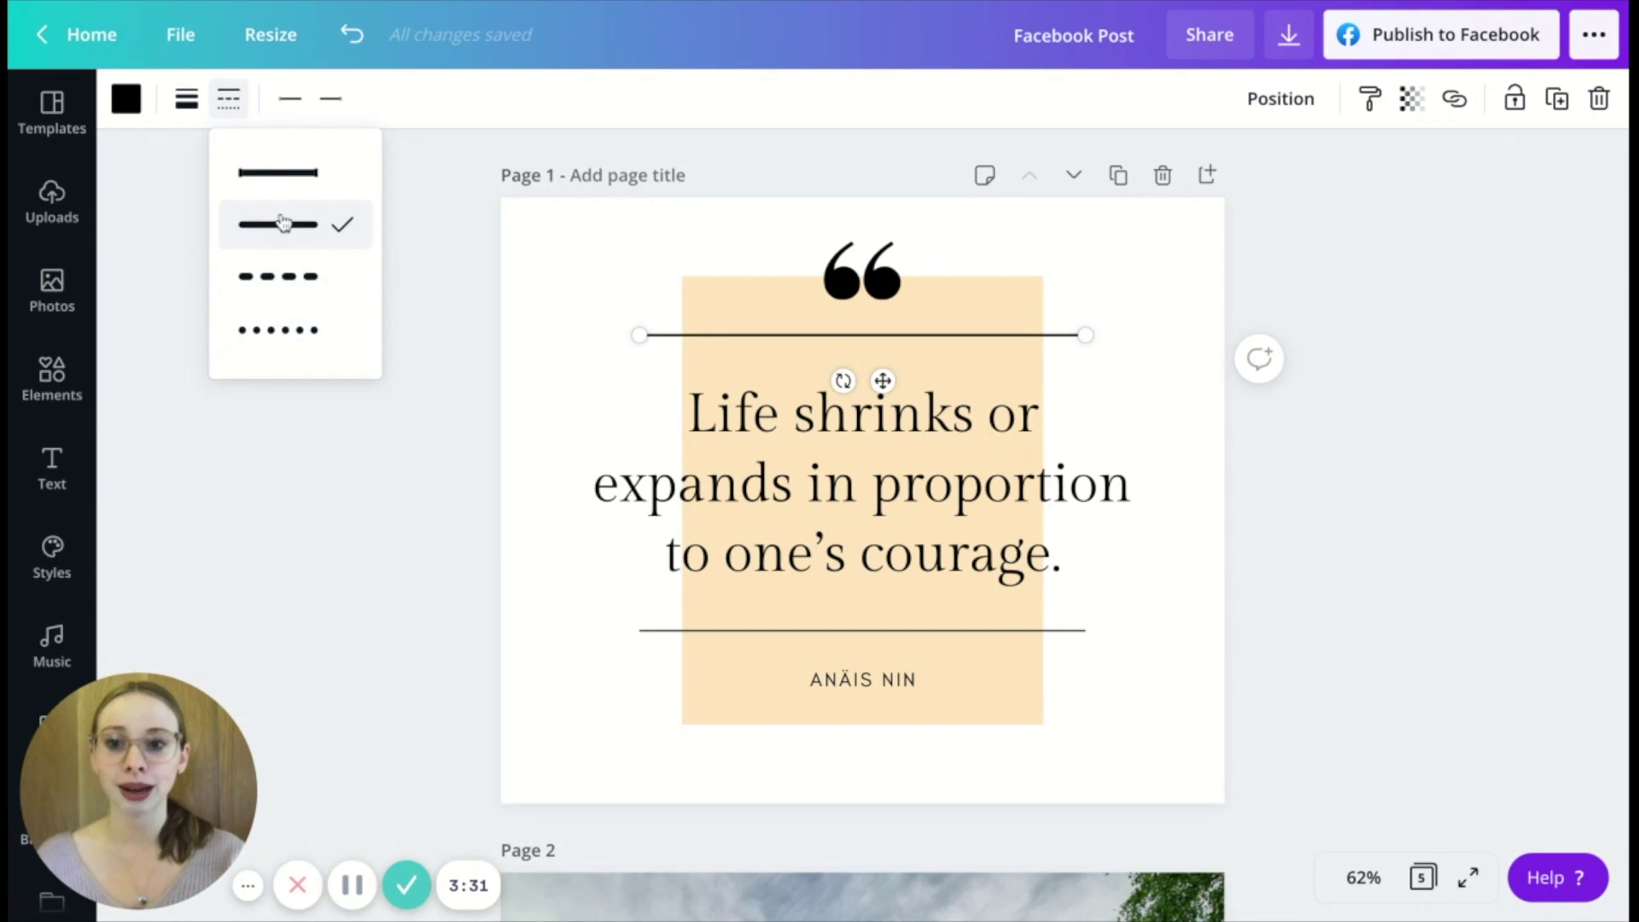
# Step: Give the line a filled dot at both its start and its end
pyautogui.click(290, 104)
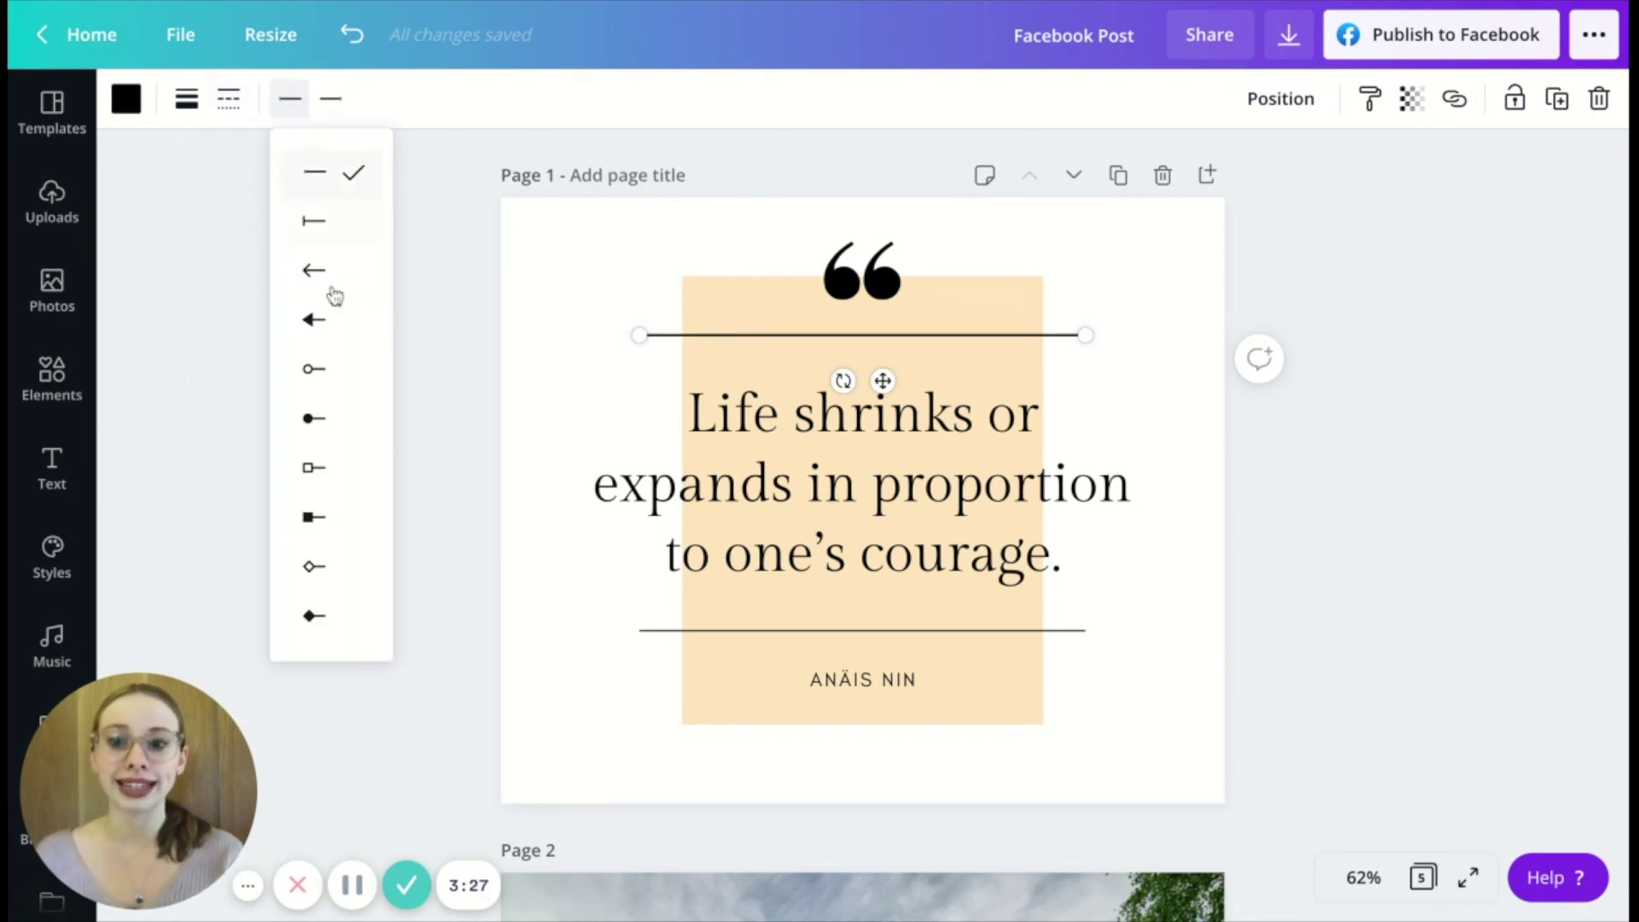
pyautogui.click(330, 286)
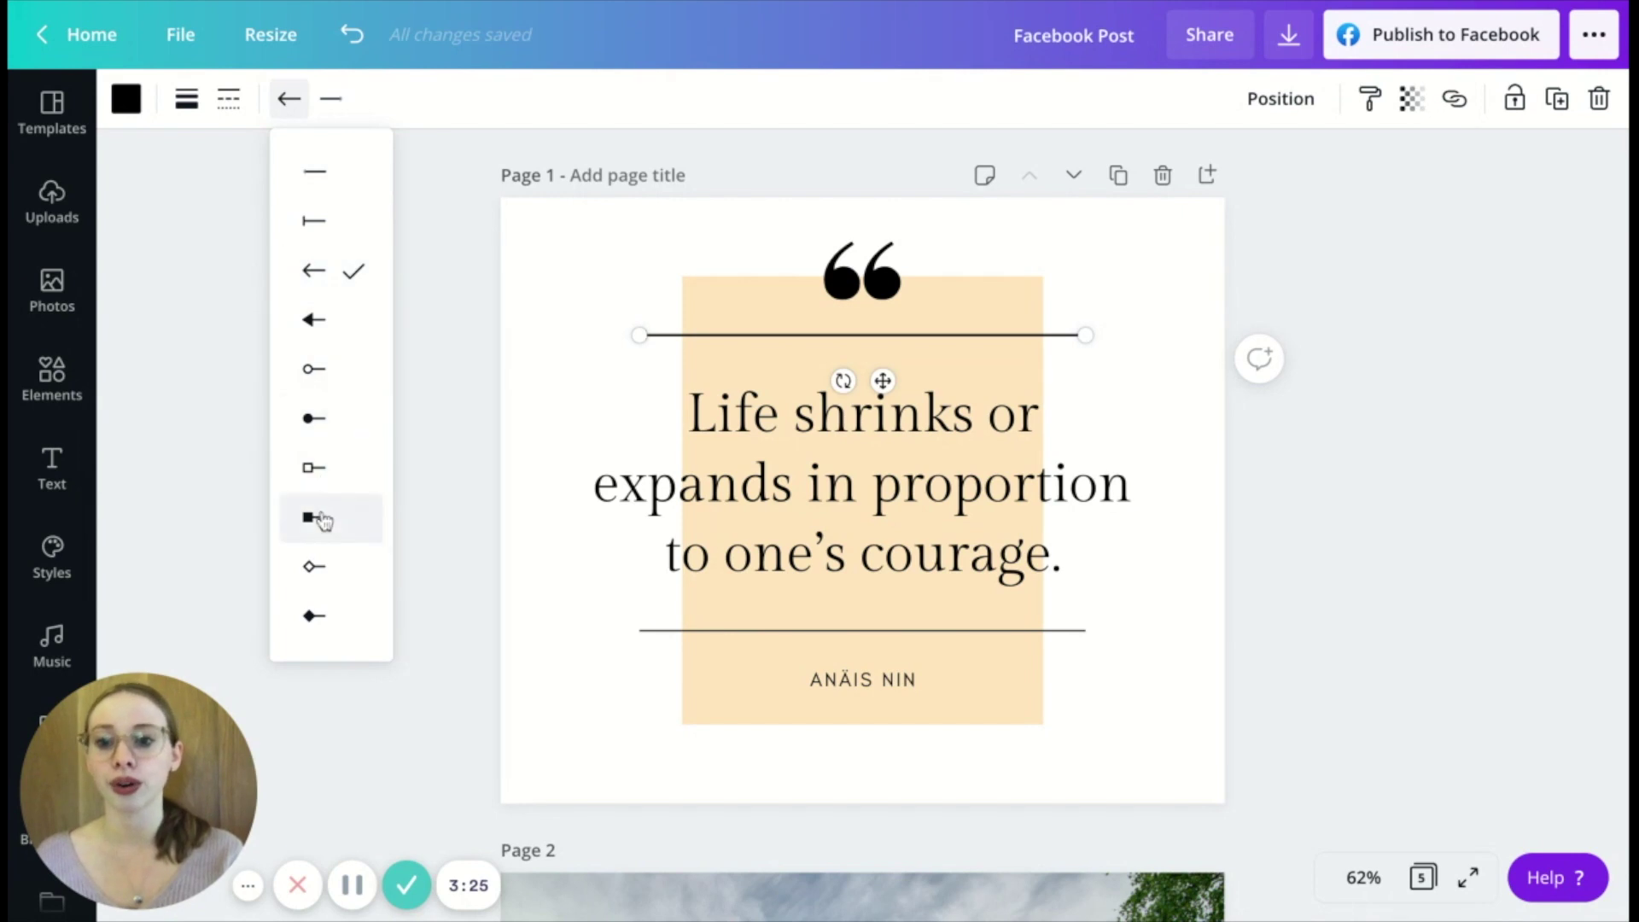
pyautogui.click(322, 518)
pyautogui.click(322, 429)
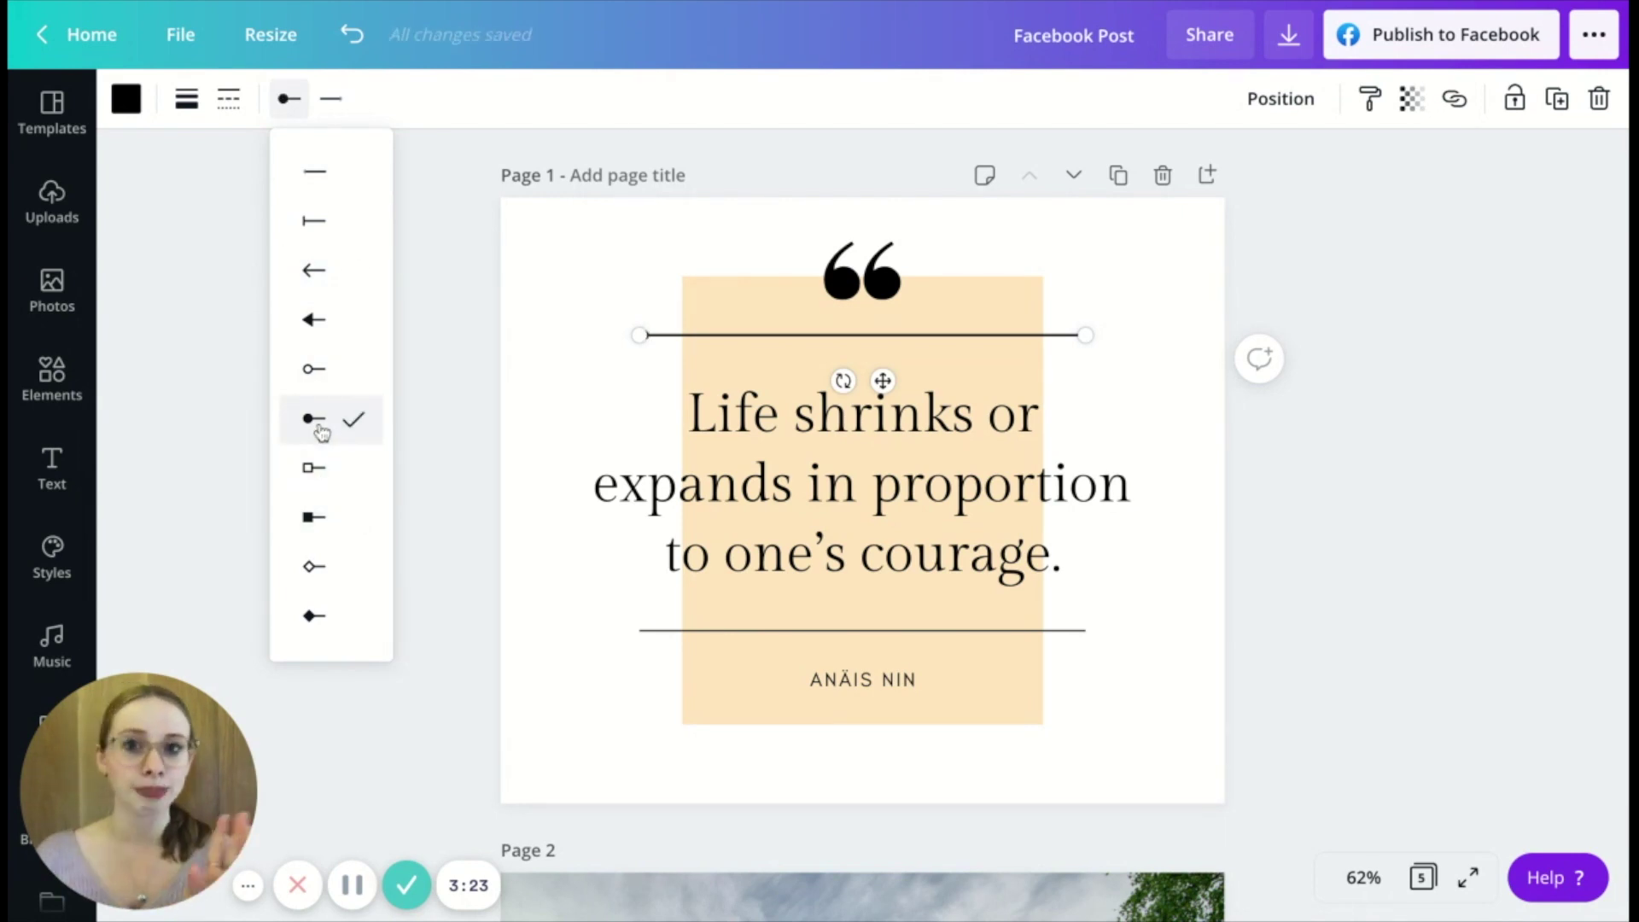
pyautogui.click(331, 100)
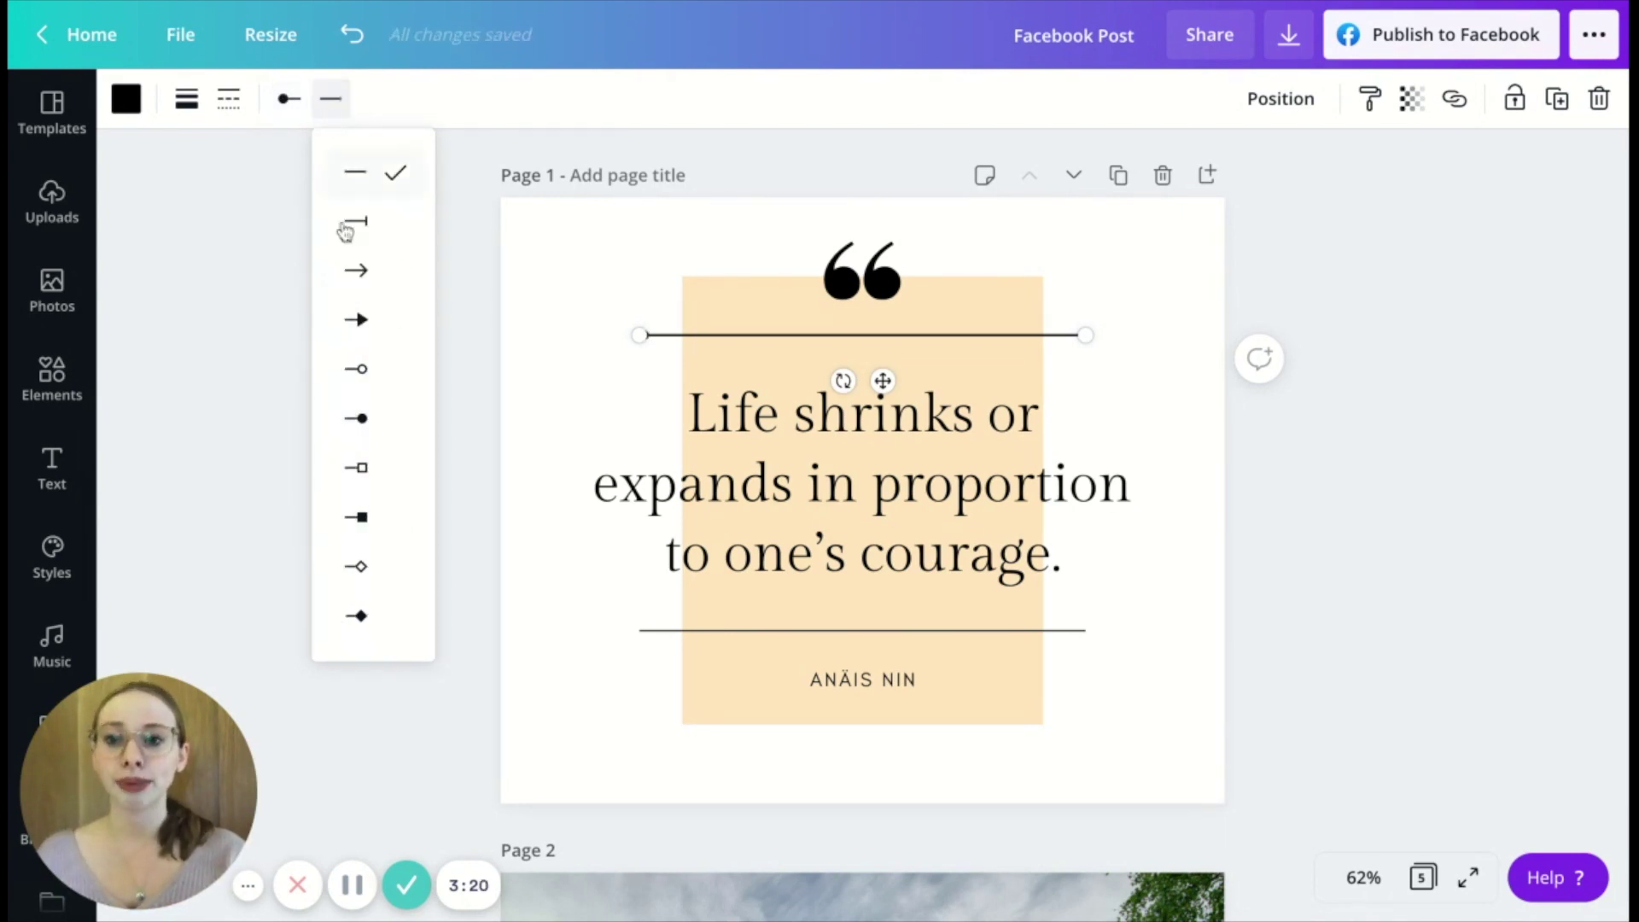
pyautogui.click(370, 434)
pyautogui.click(487, 393)
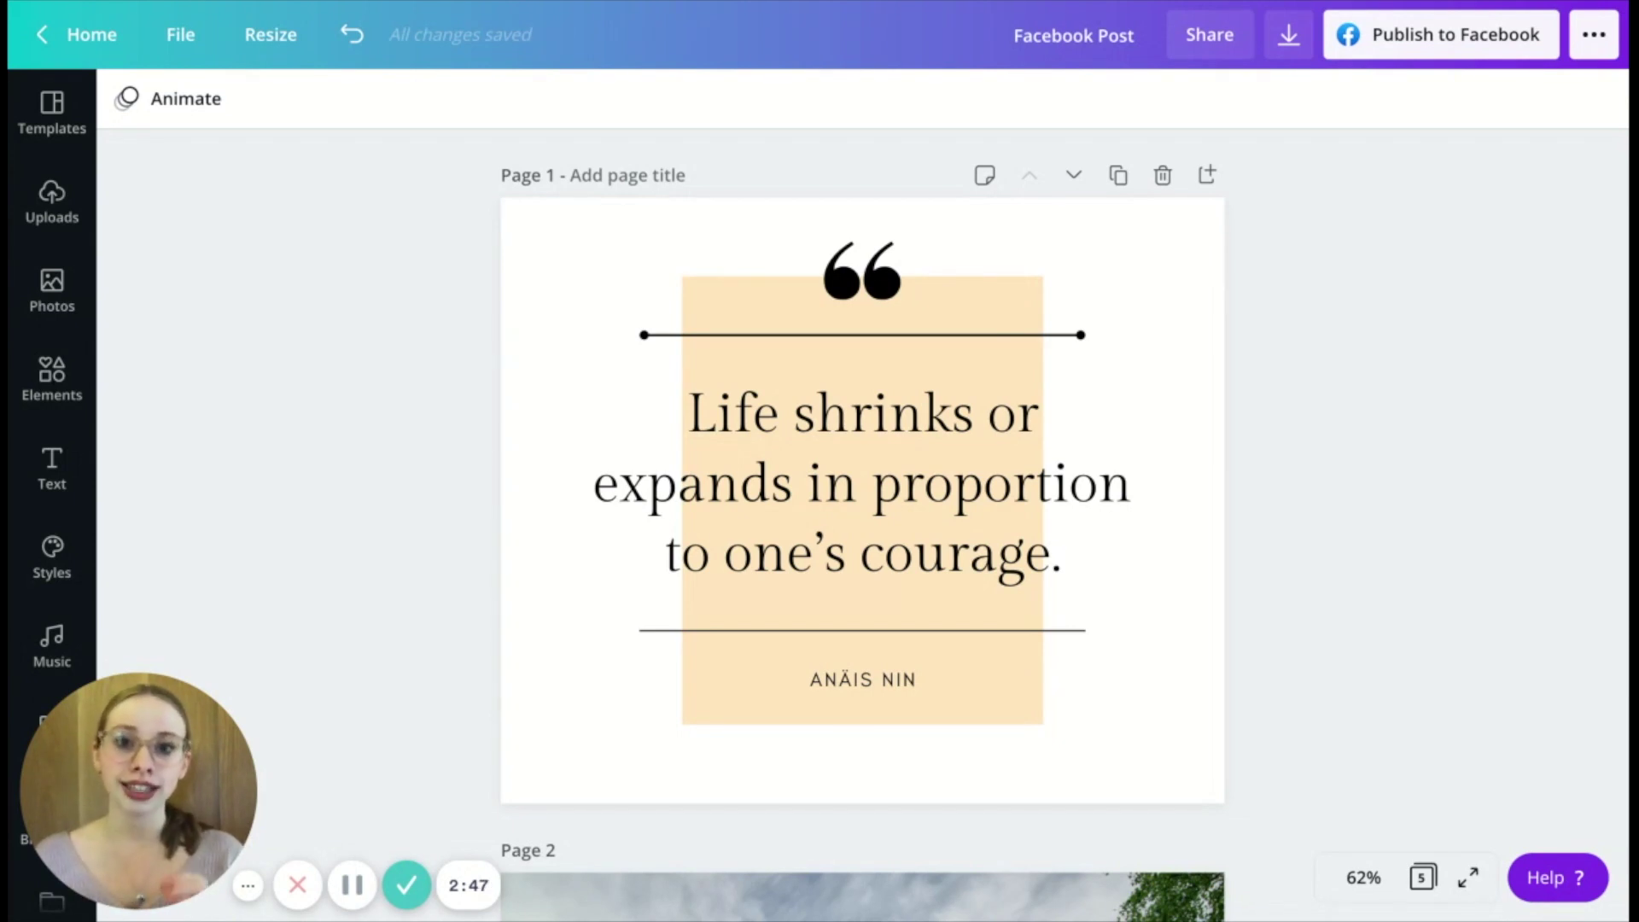
pyautogui.click(802, 508)
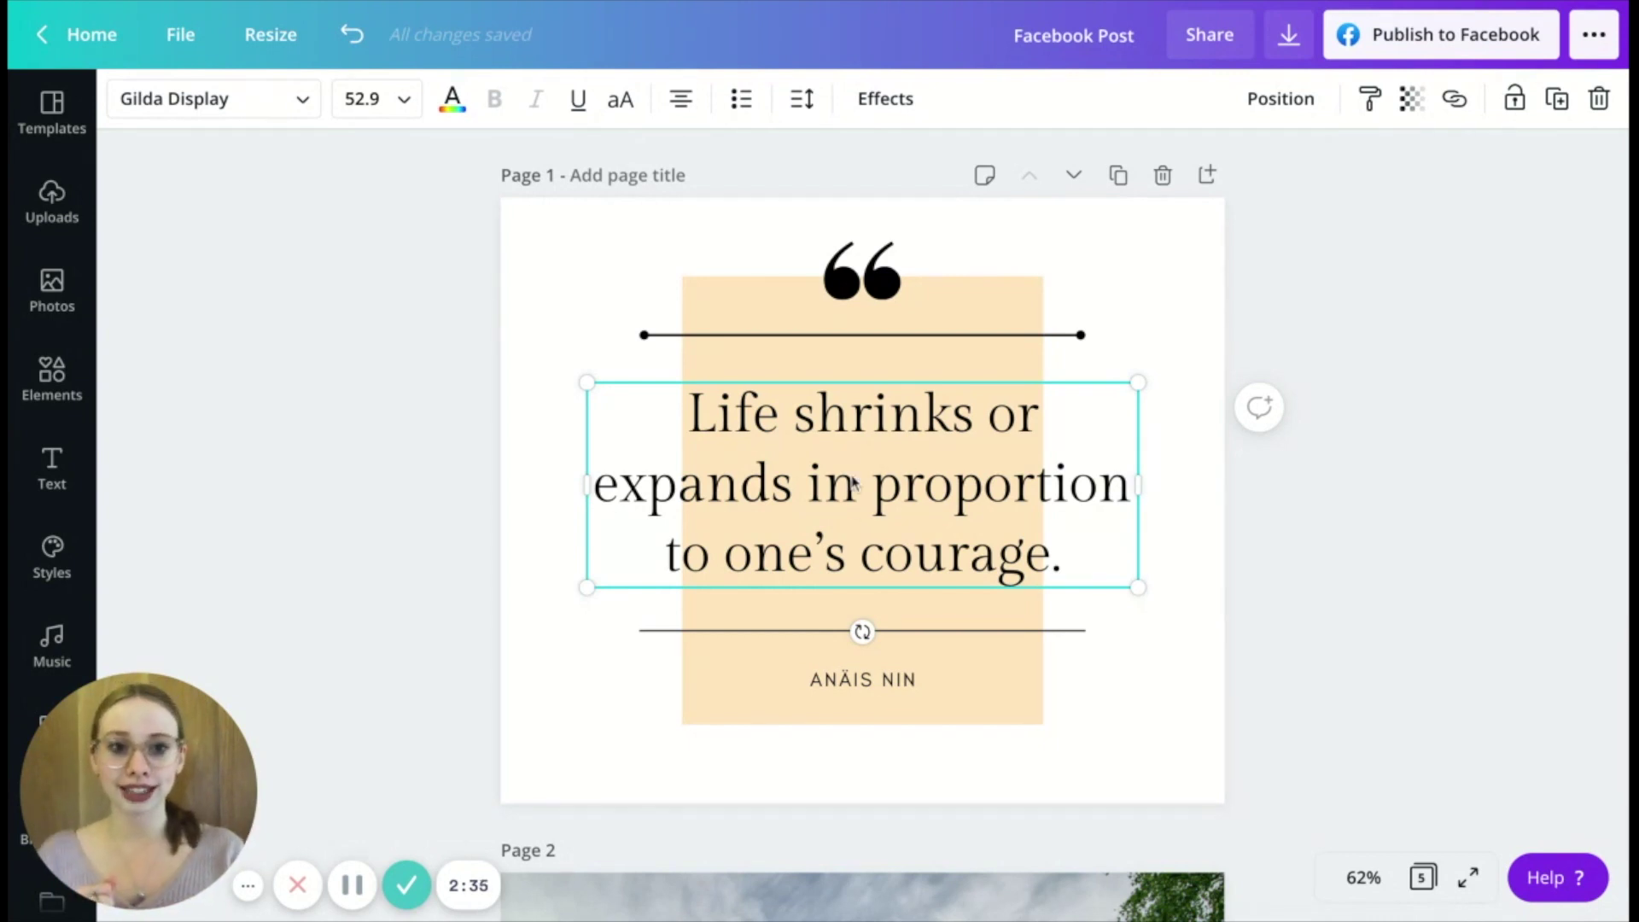
# Step: Copy the quote's Gilda Display style onto the OPEN HOUSE heading on page 3
pyautogui.click(1373, 110)
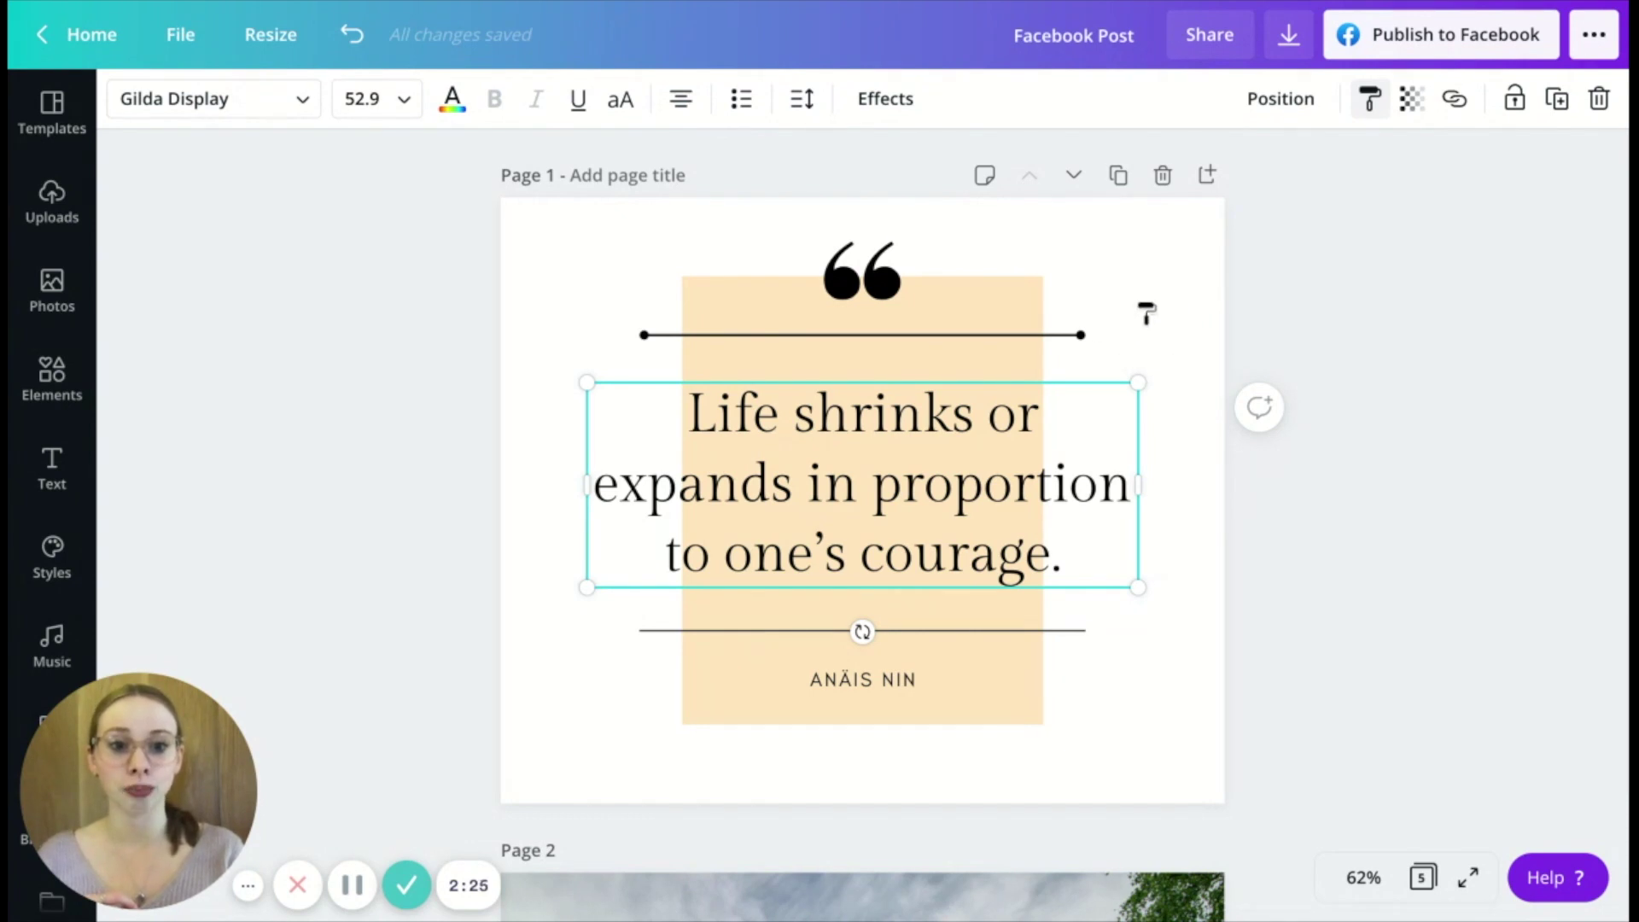
pyautogui.scroll(-5, 1147, 315)
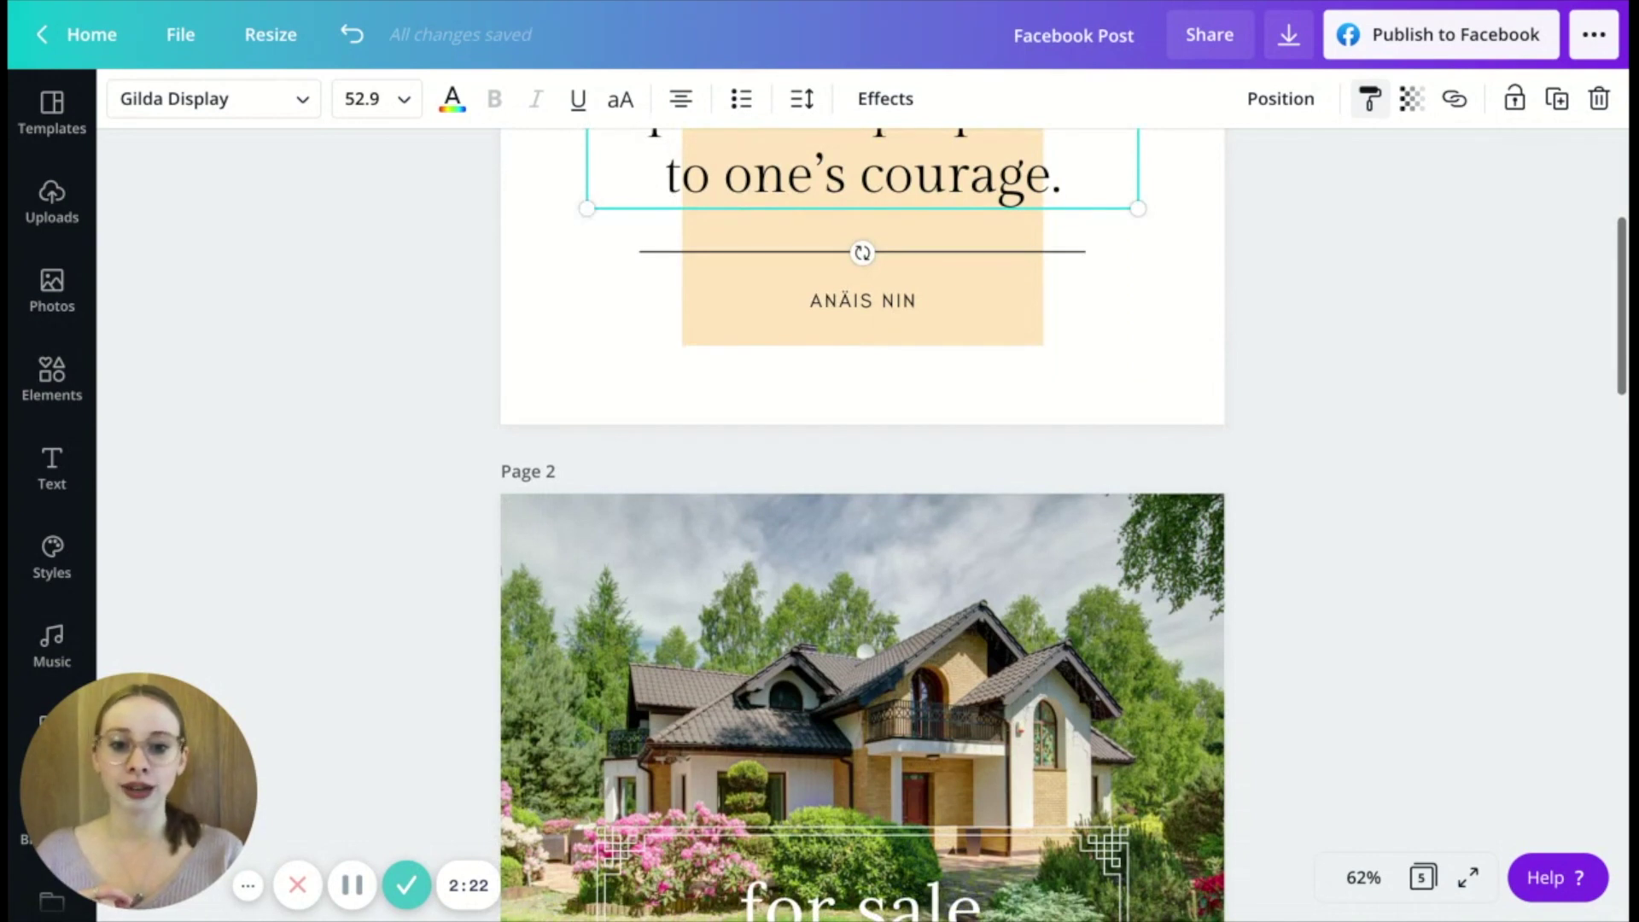
pyautogui.scroll(-14, 1085, 498)
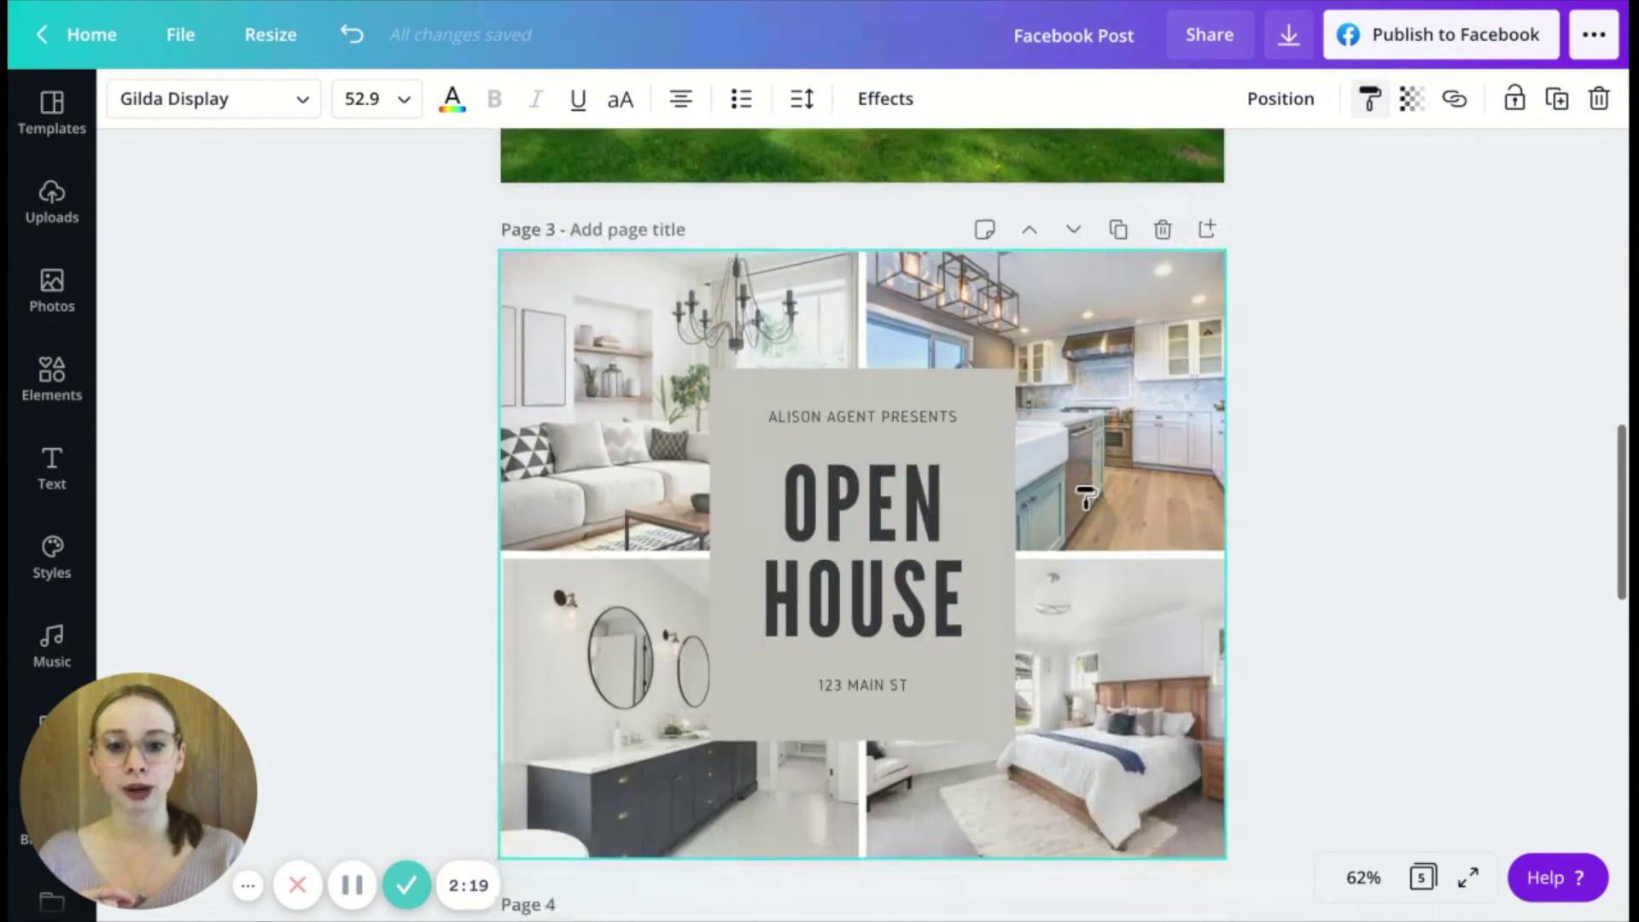
pyautogui.scroll(-1, 1085, 498)
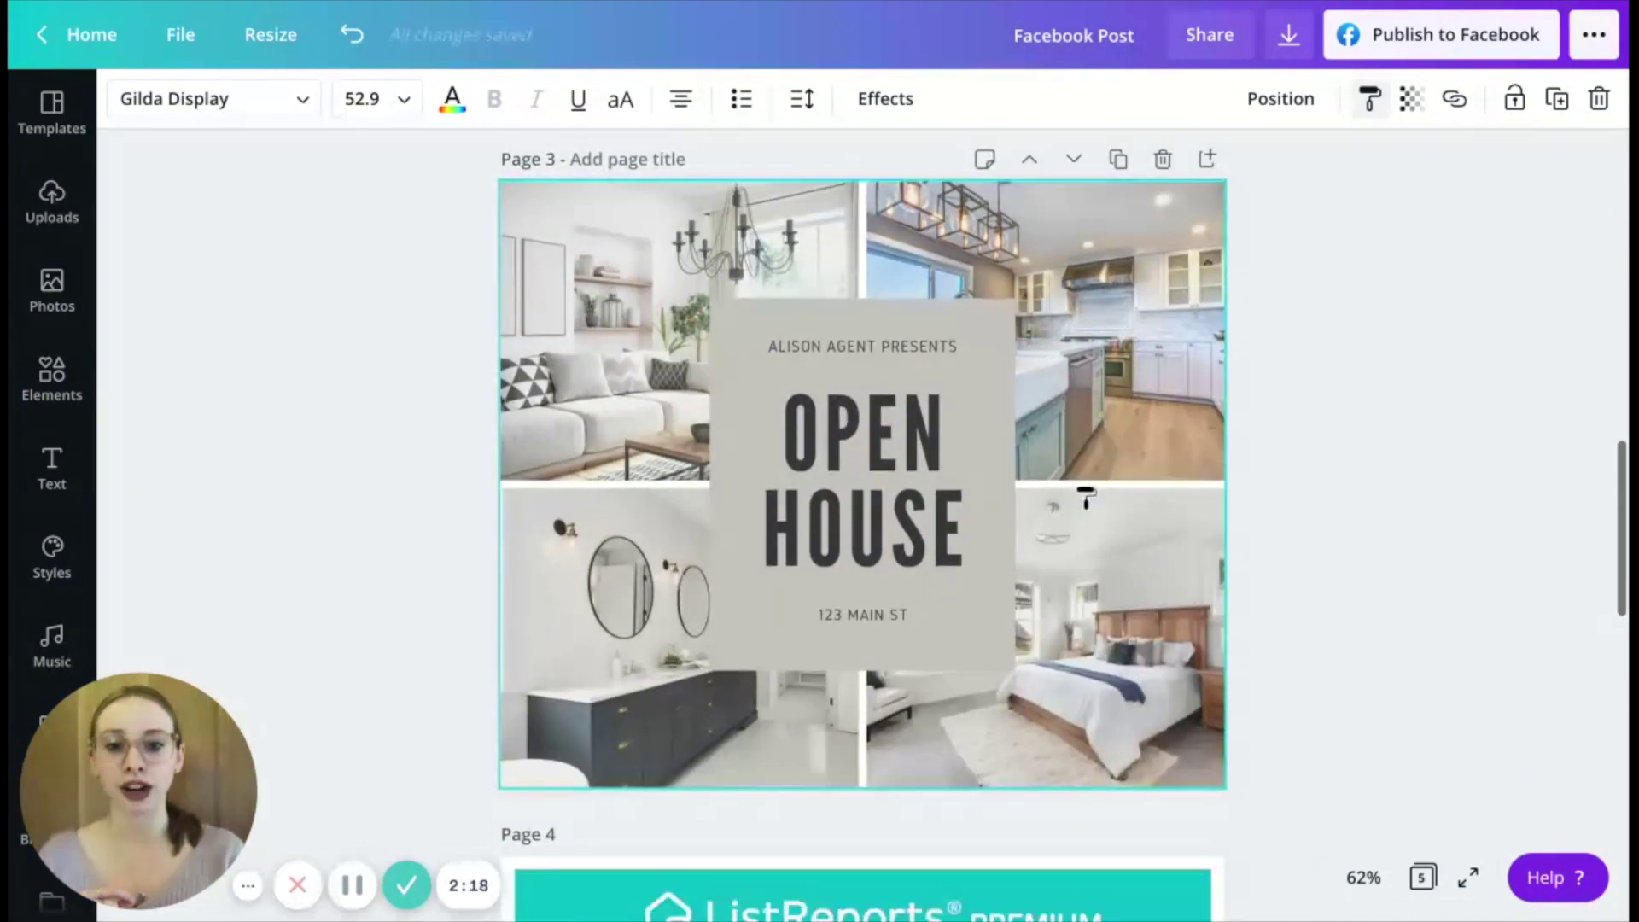
pyautogui.click(881, 436)
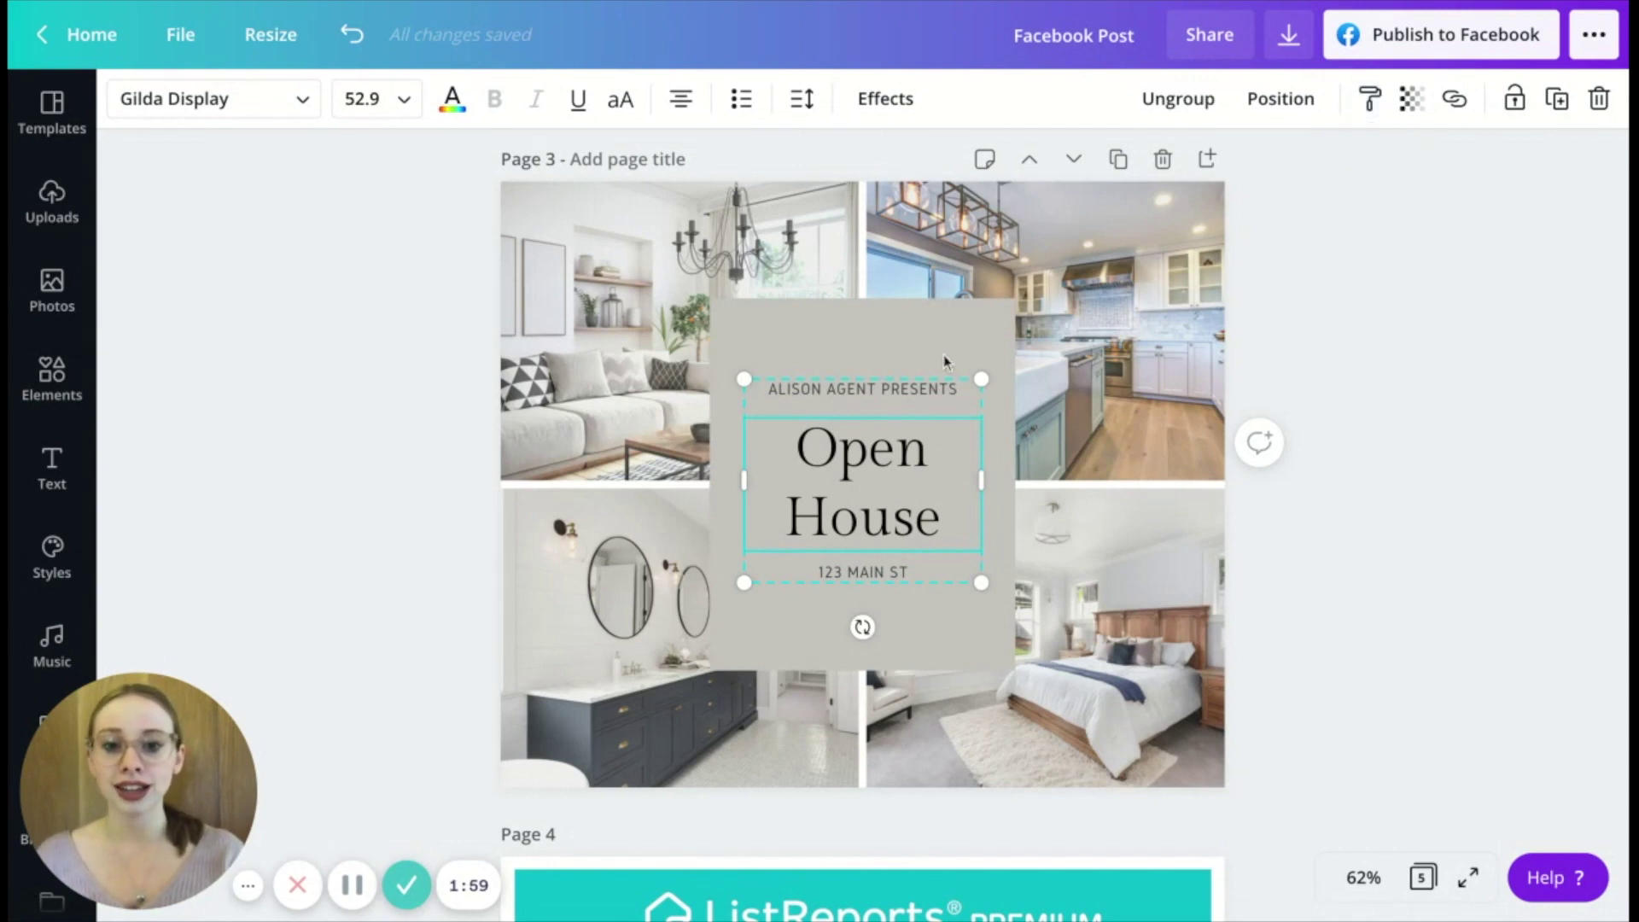
pyautogui.click(927, 394)
# Step: Copy the ALISON AGENT PRESENTS style onto the page 1 quote, then undo it
pyautogui.click(1370, 98)
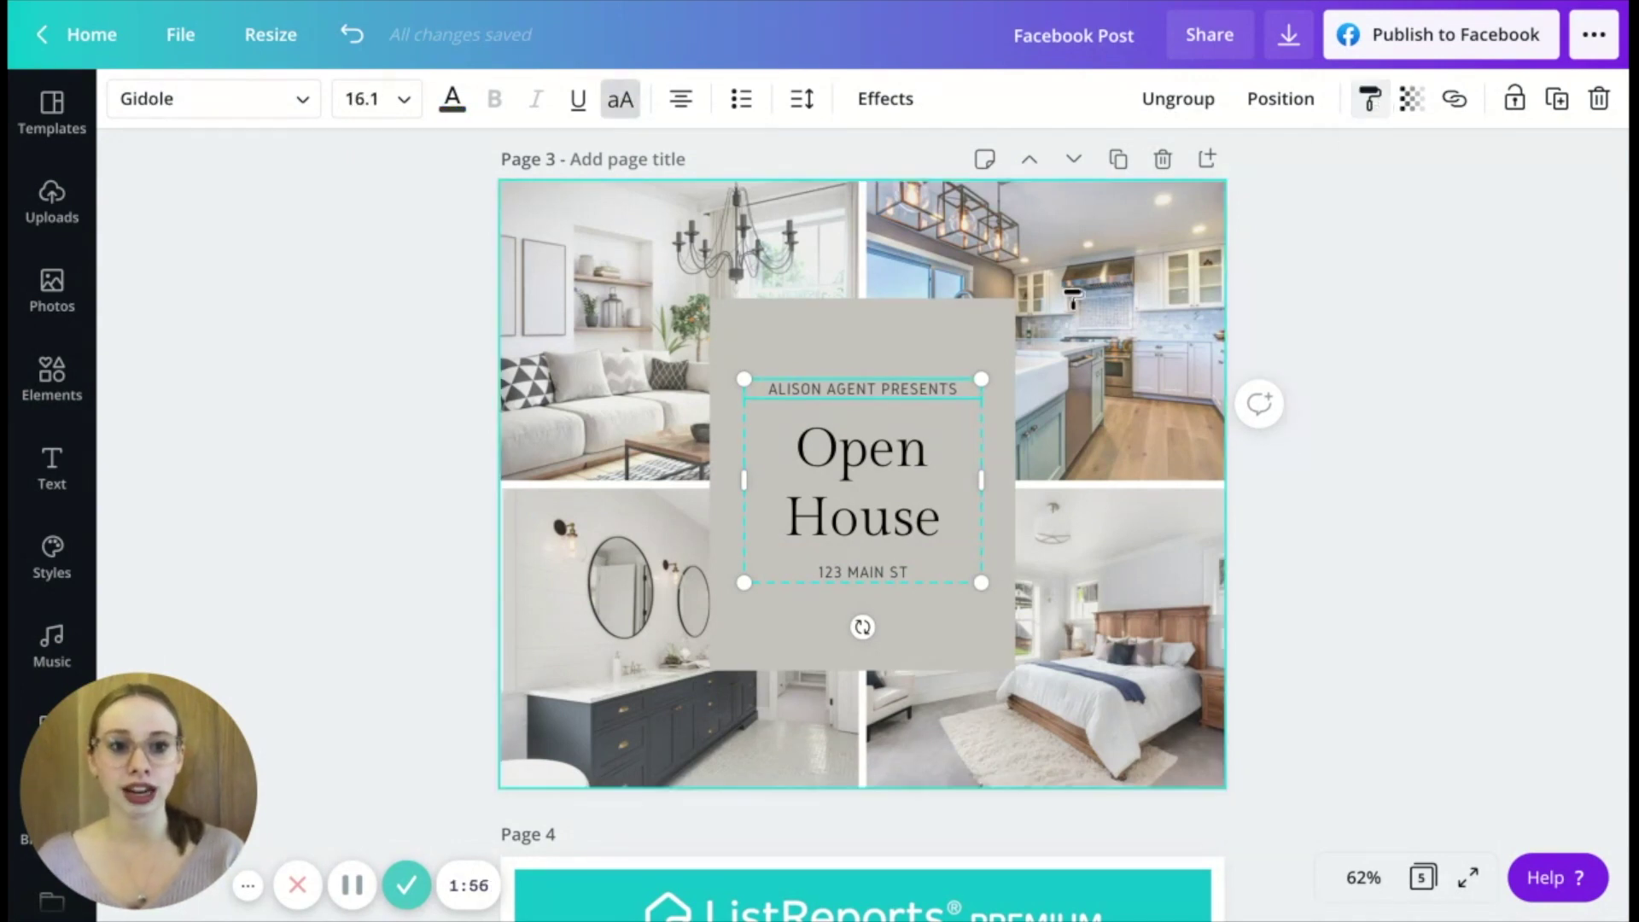
pyautogui.scroll(10, 1041, 323)
pyautogui.scroll(1, 1042, 323)
pyautogui.click(945, 464)
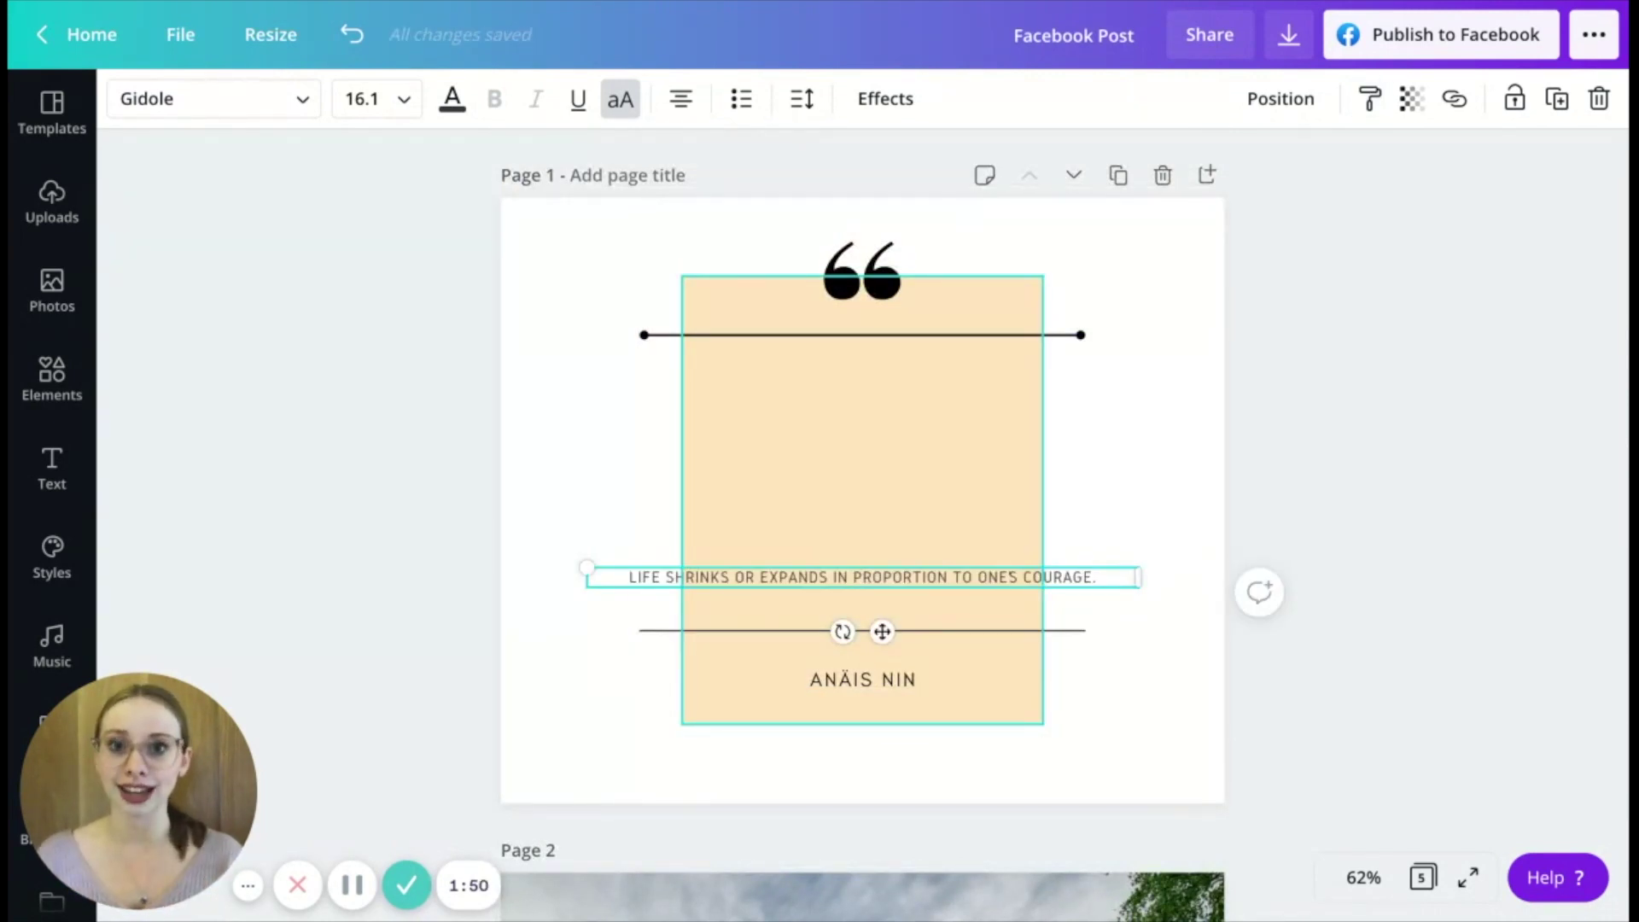
pyautogui.hotkey('ctrl', 'z')
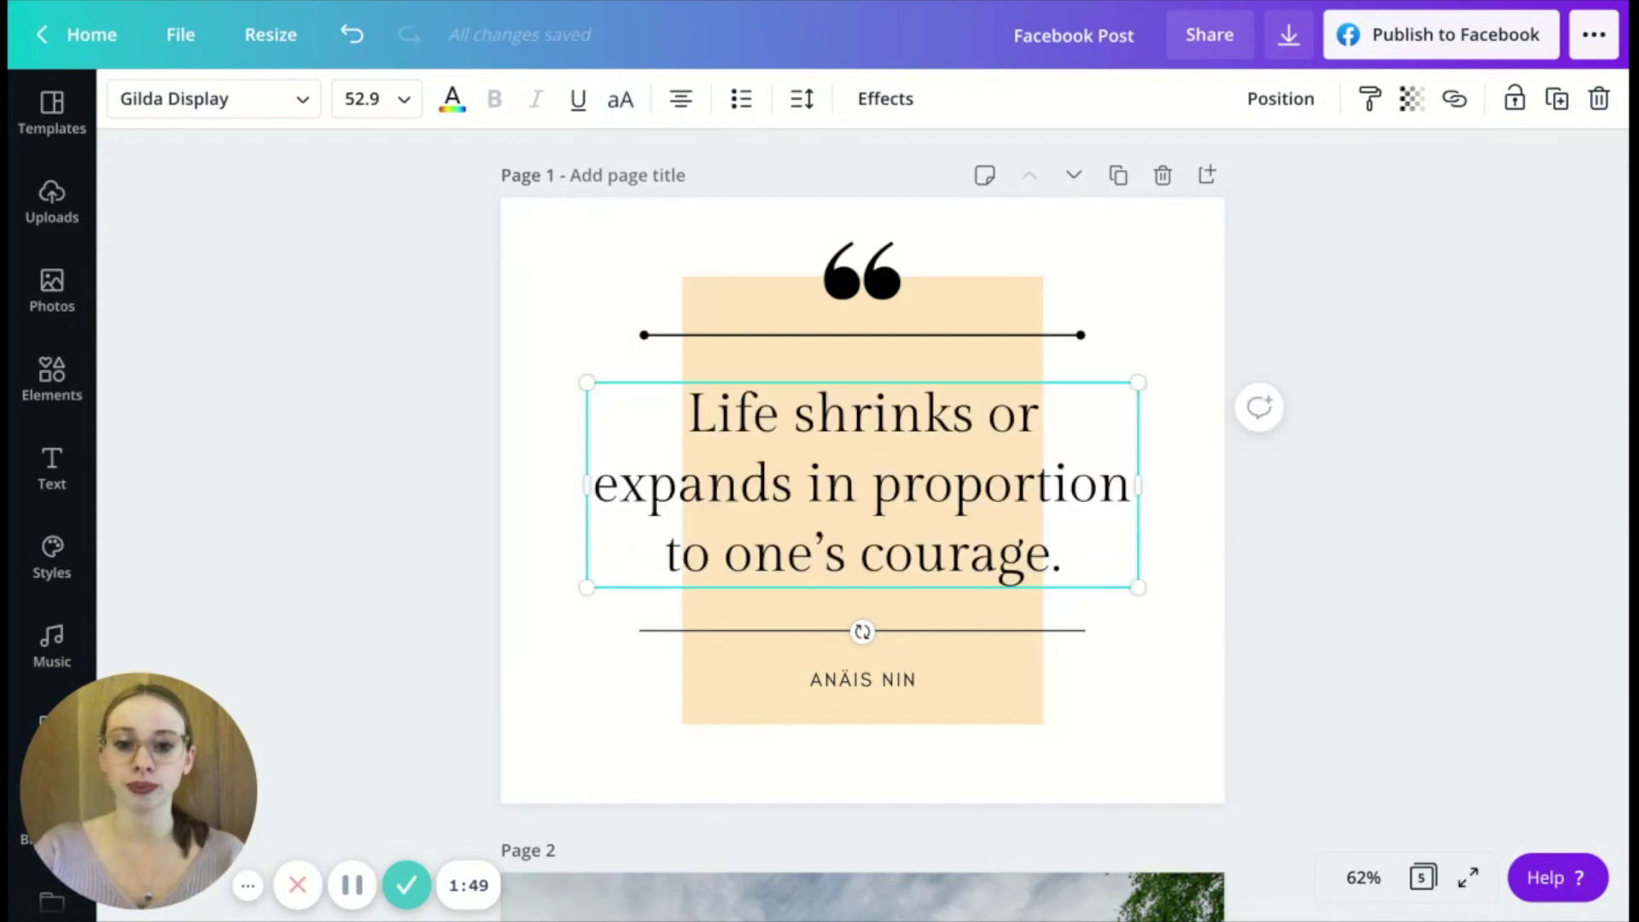
# Step: Undo on page 3 to restore the Open House heading's bold condensed capitals
pyautogui.scroll(-8, 969, 537)
pyautogui.scroll(-7, 969, 538)
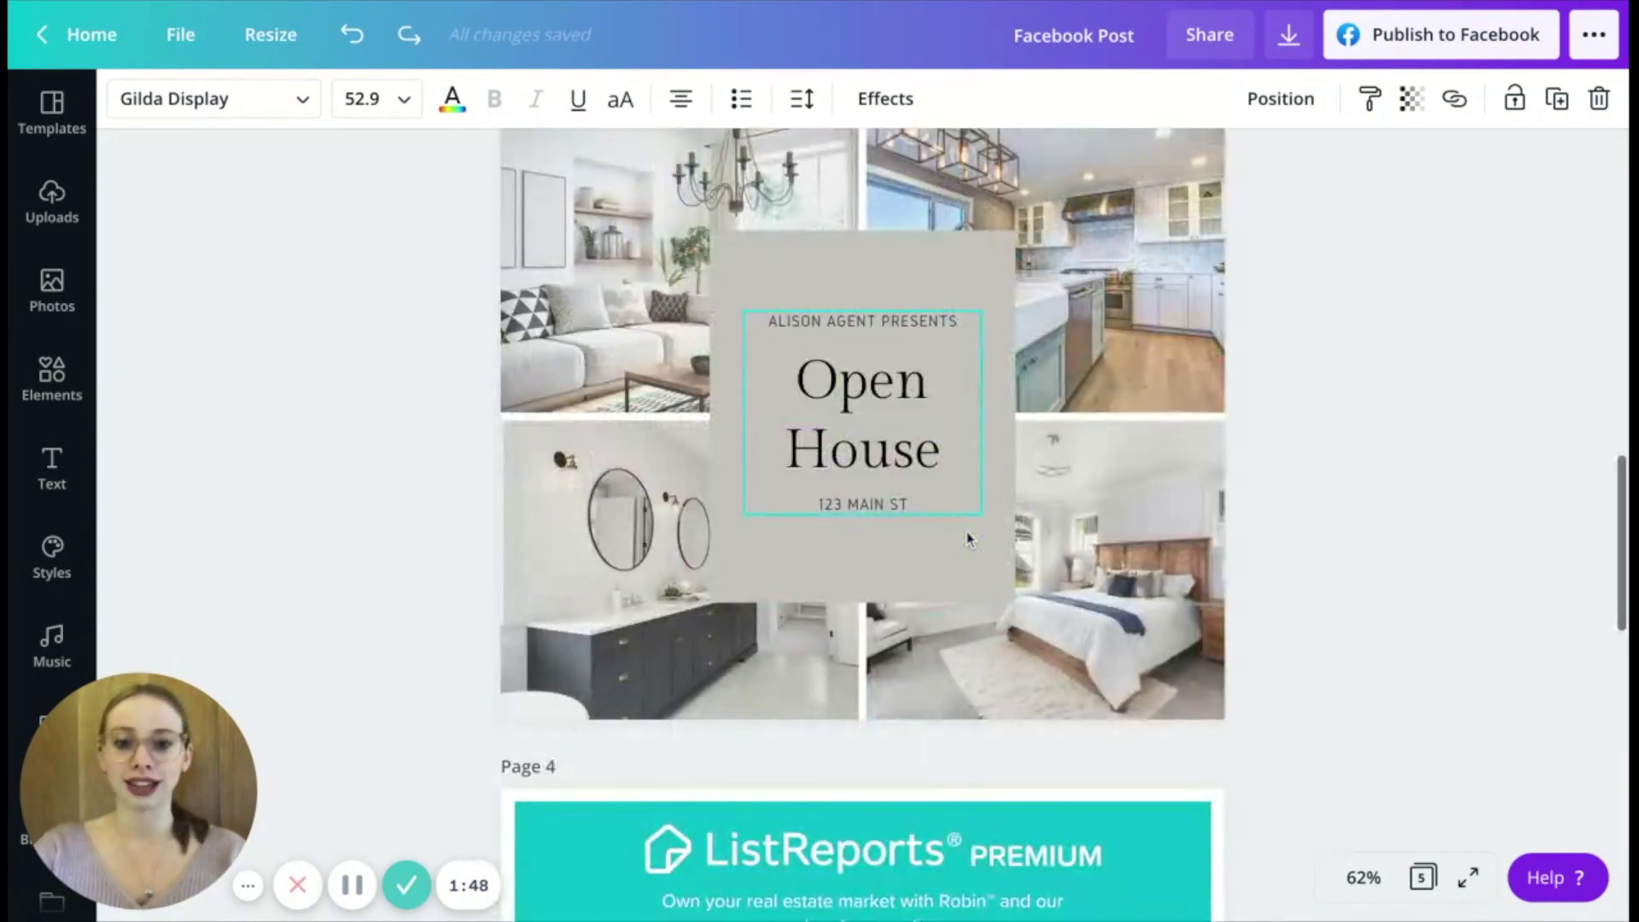
pyautogui.scroll(-2, 967, 483)
pyautogui.hotkey('ctrl', 'z')
pyautogui.scroll(3, 965, 475)
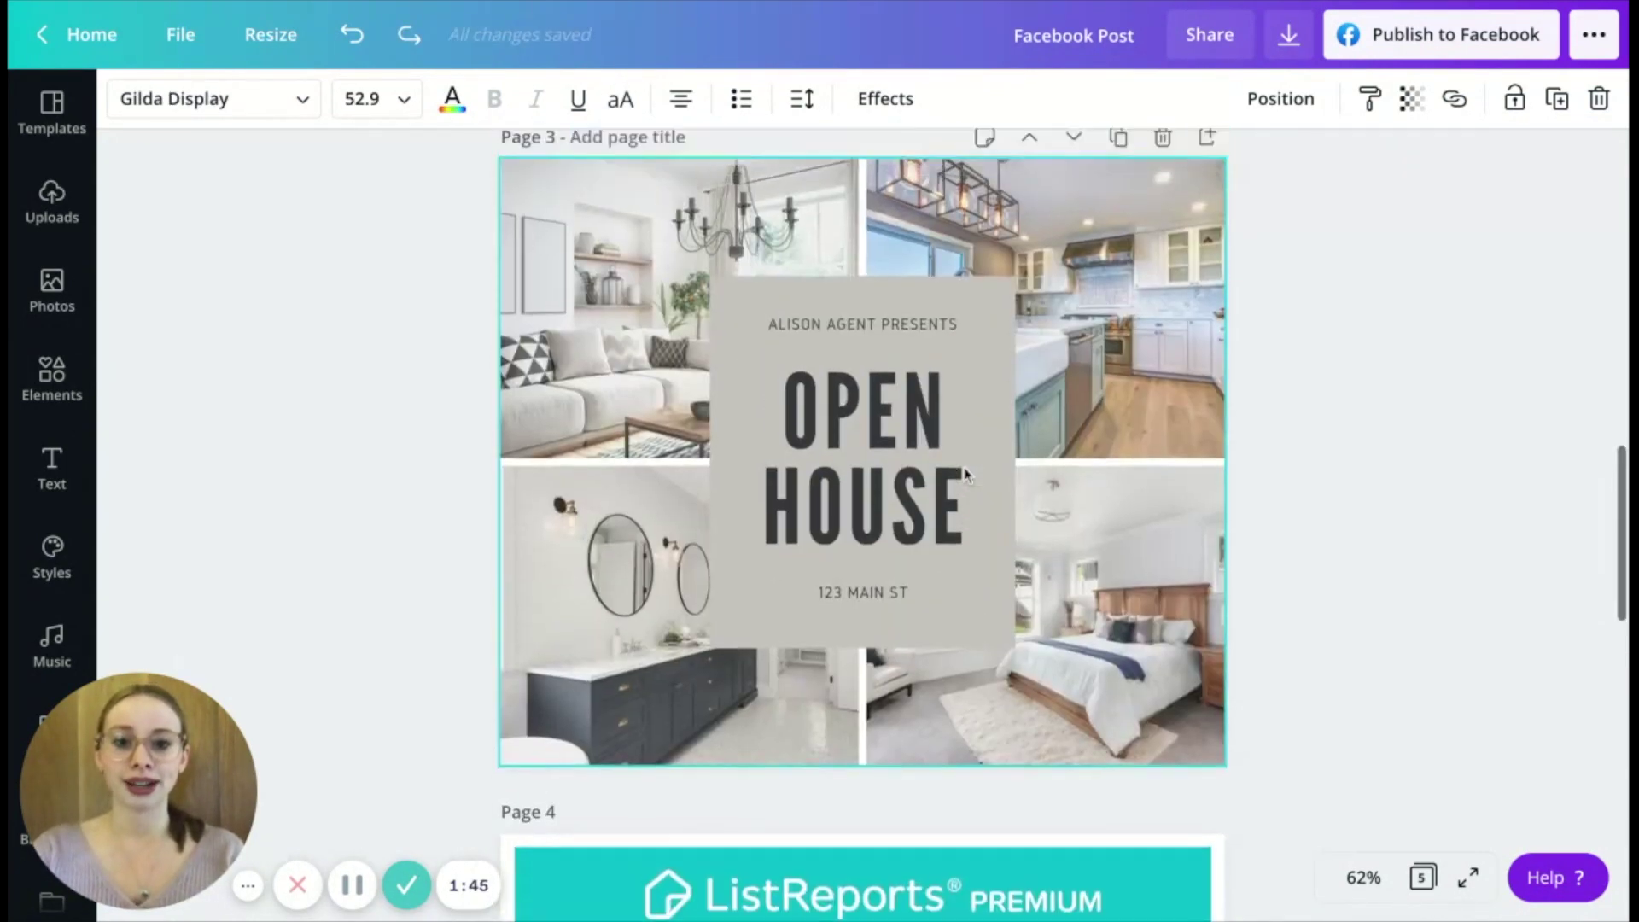
pyautogui.scroll(8, 965, 475)
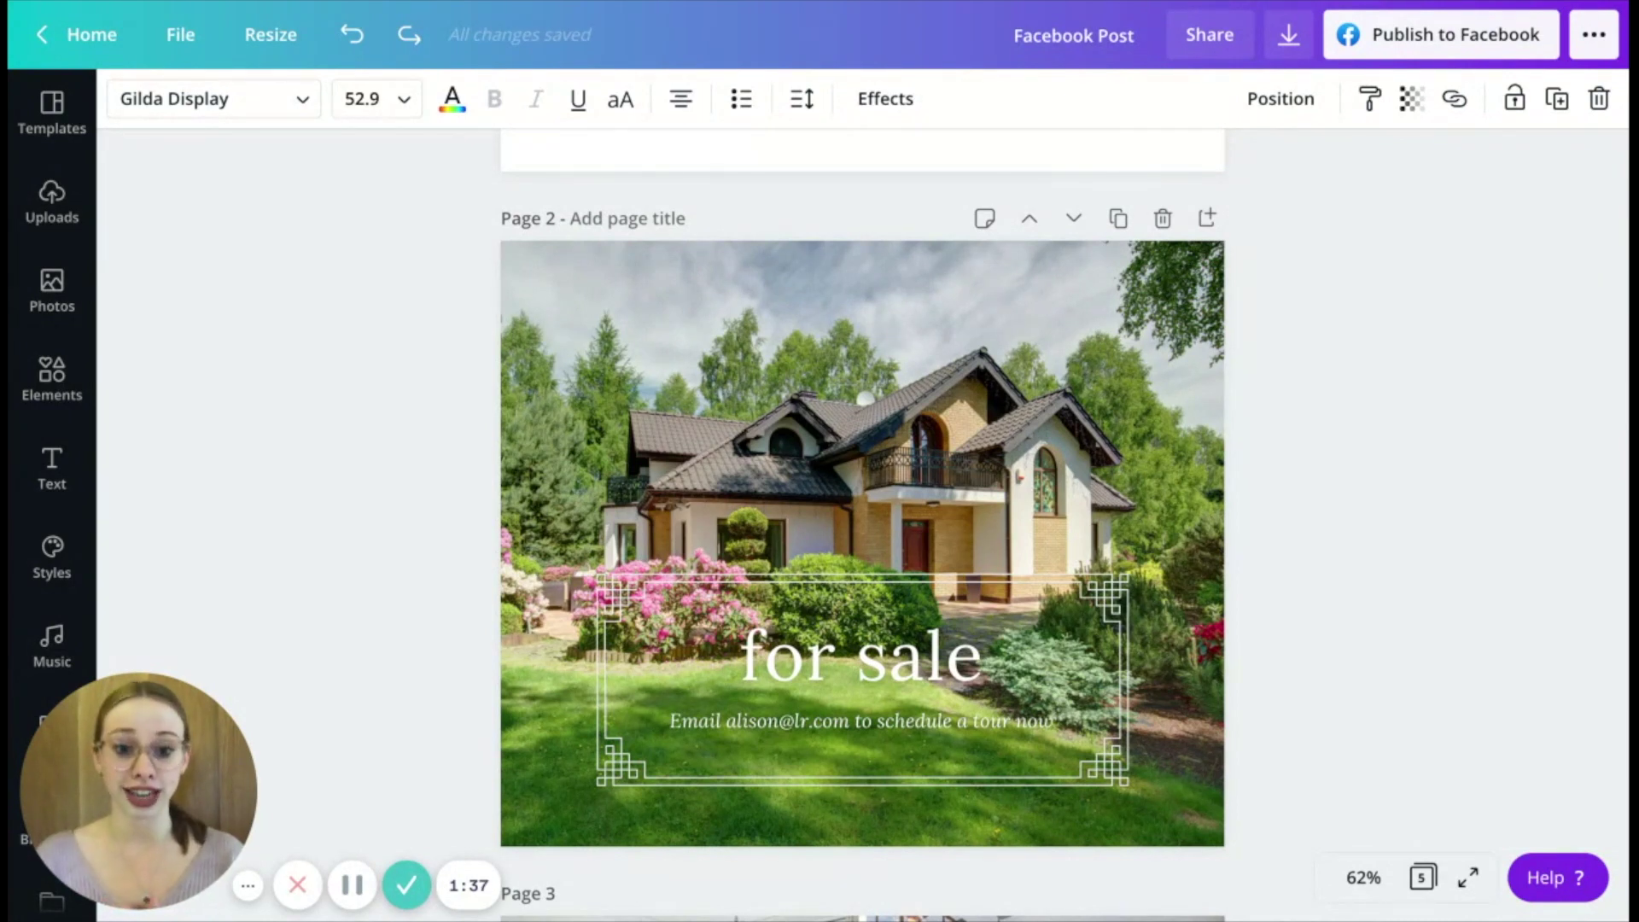
# Step: Remove the Lift effect from the 'for sale' headline and the Email line
pyautogui.click(905, 674)
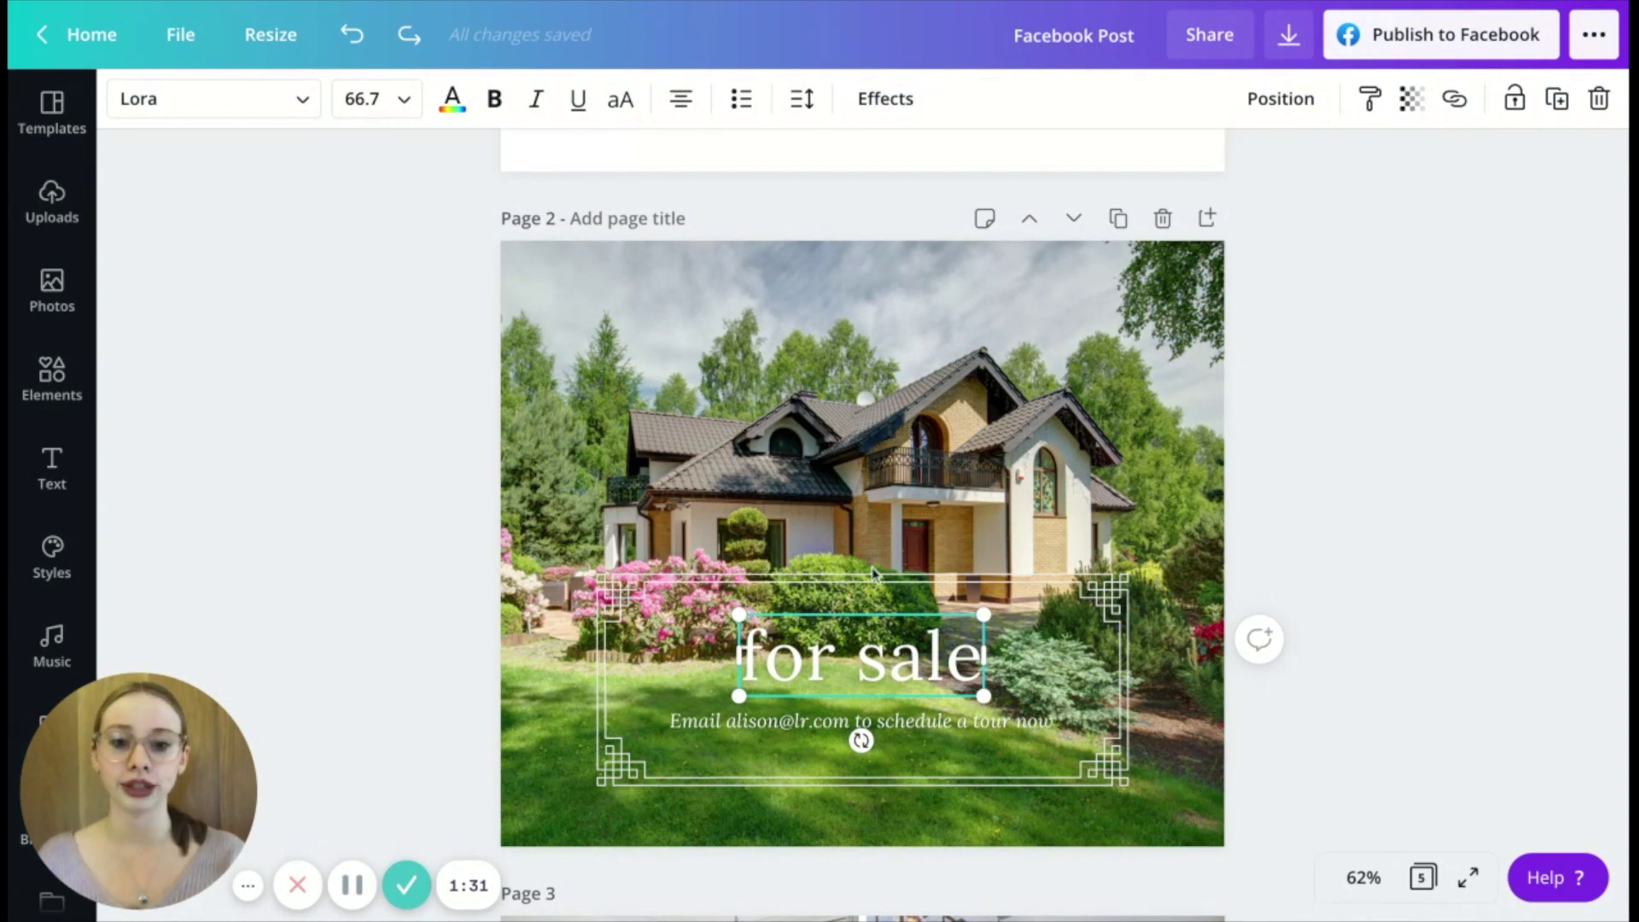
pyautogui.click(902, 99)
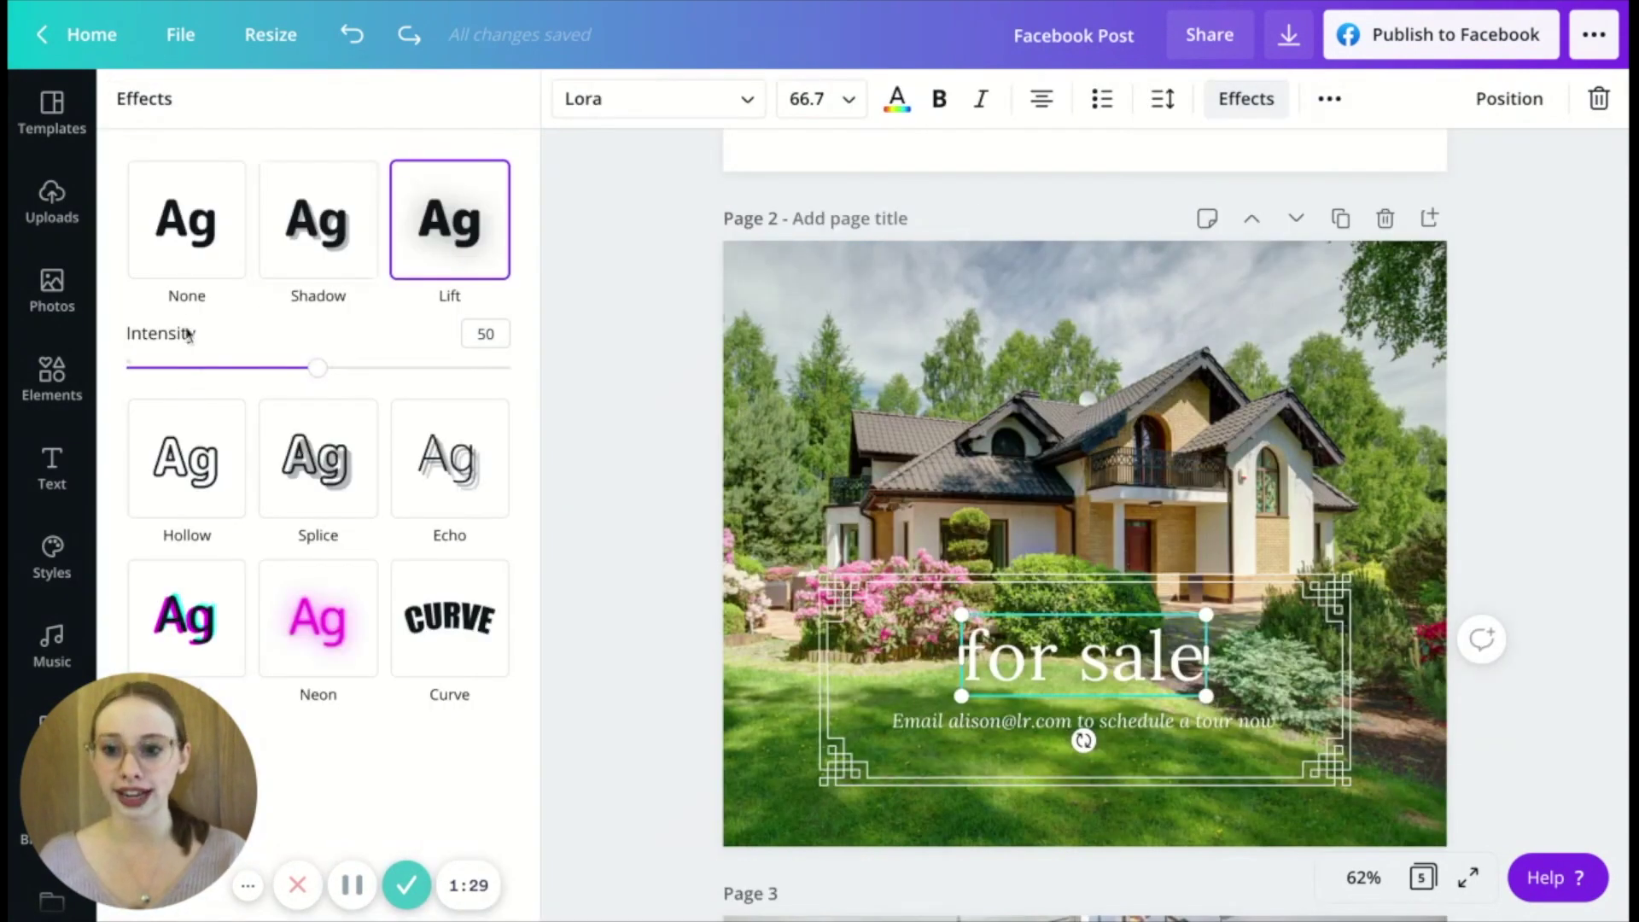
pyautogui.click(186, 223)
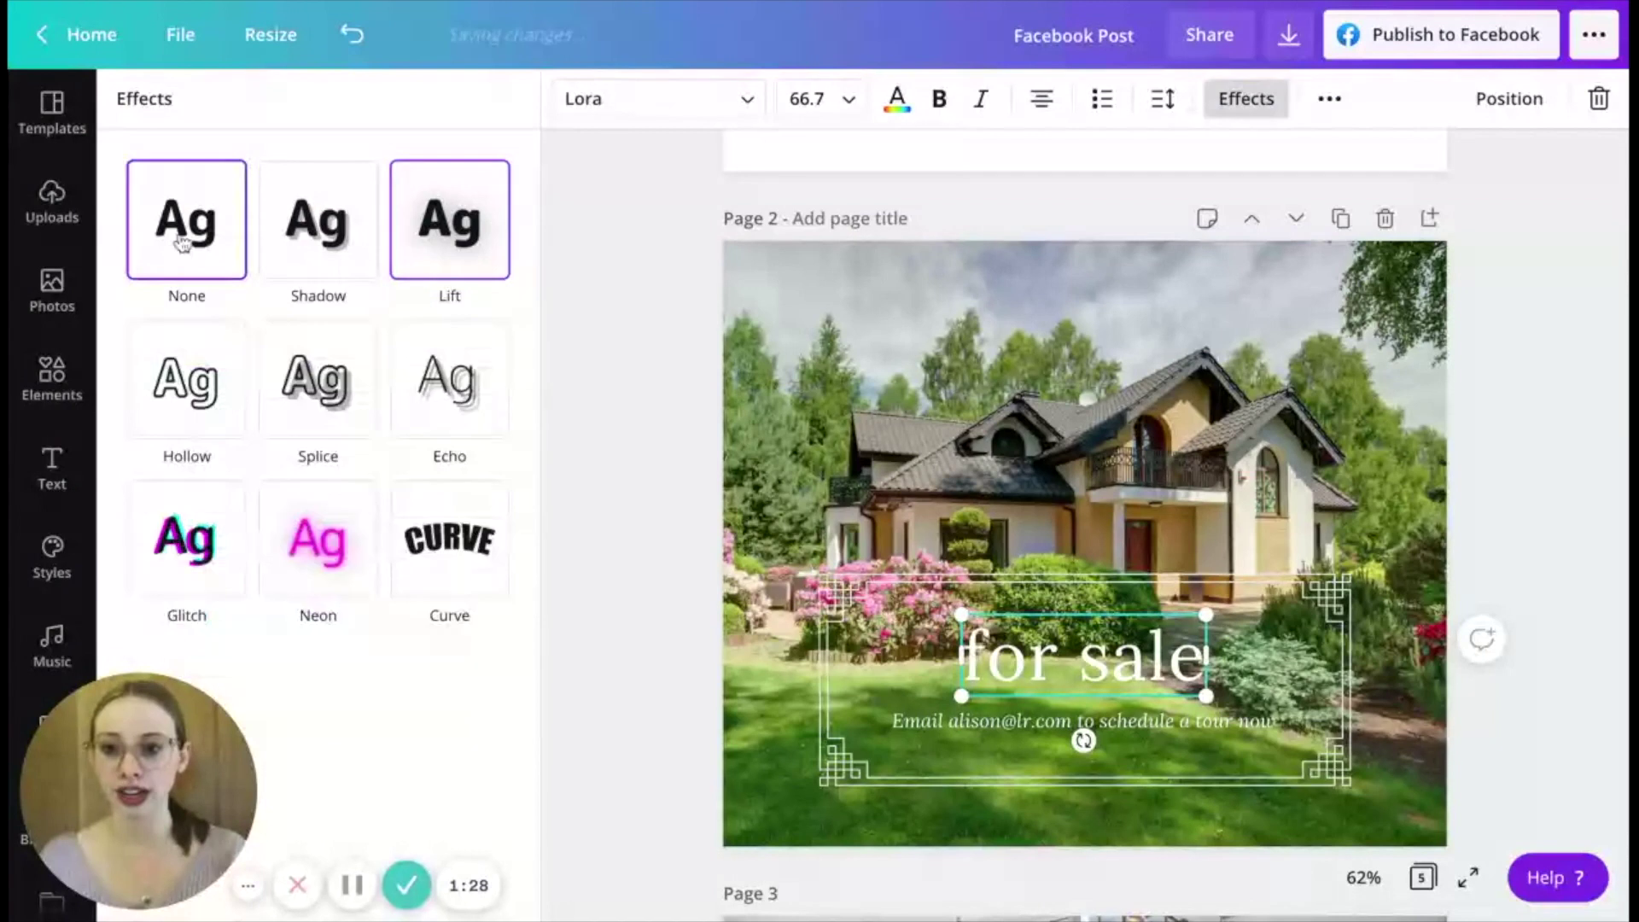
pyautogui.click(929, 730)
pyautogui.click(186, 220)
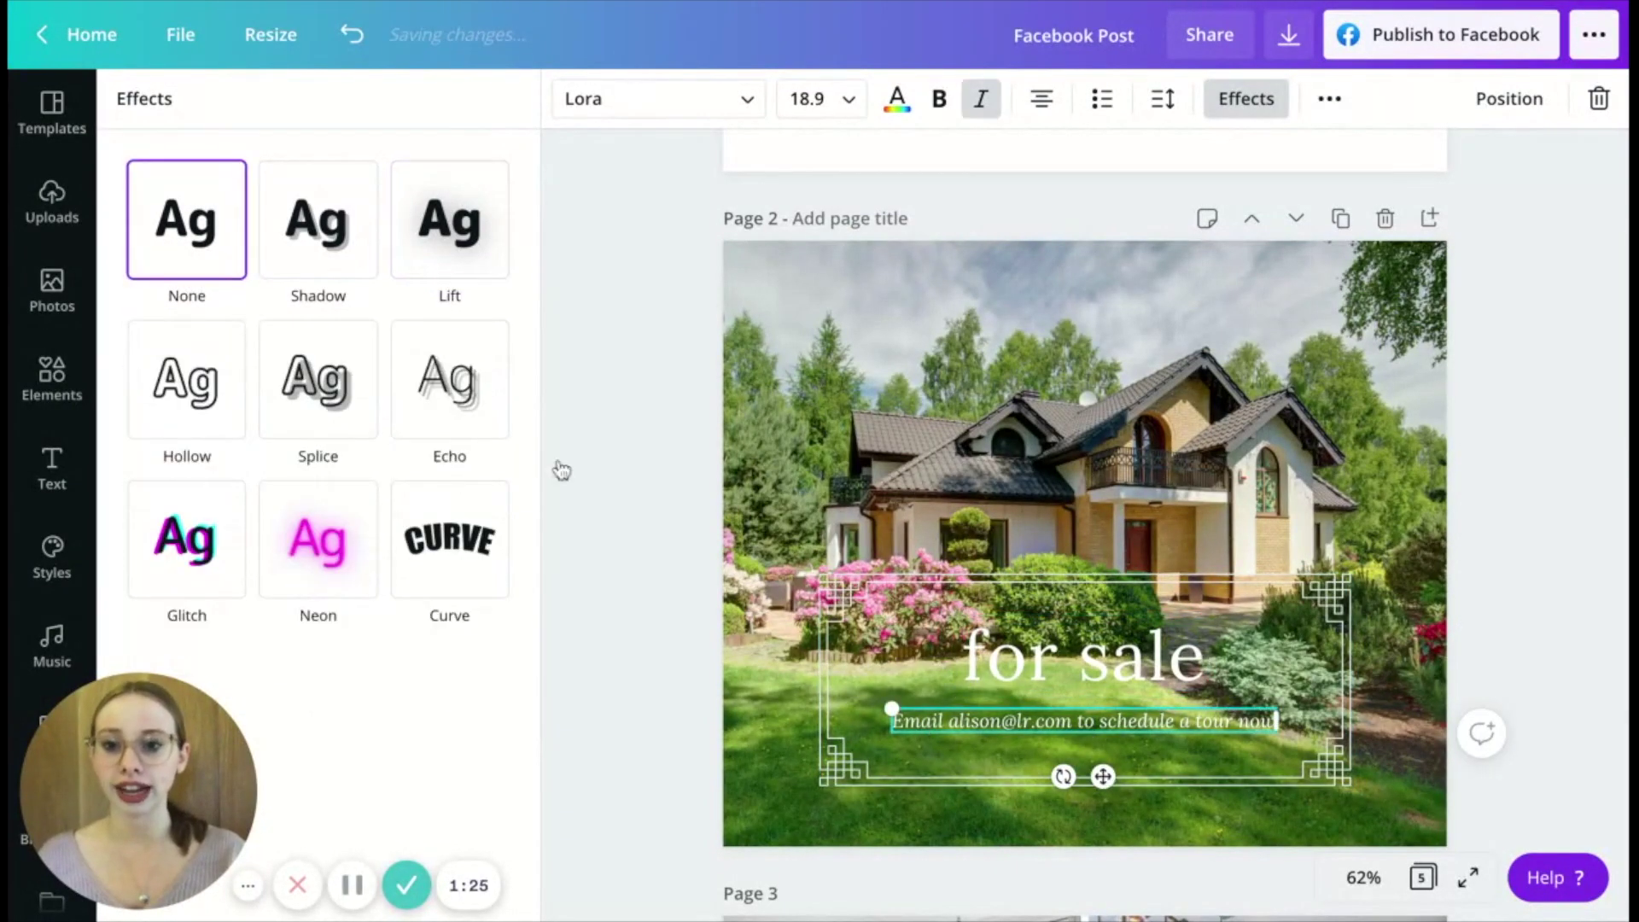
# Step: Reselect the 'for sale' headline to show its text effect options
pyautogui.click(901, 613)
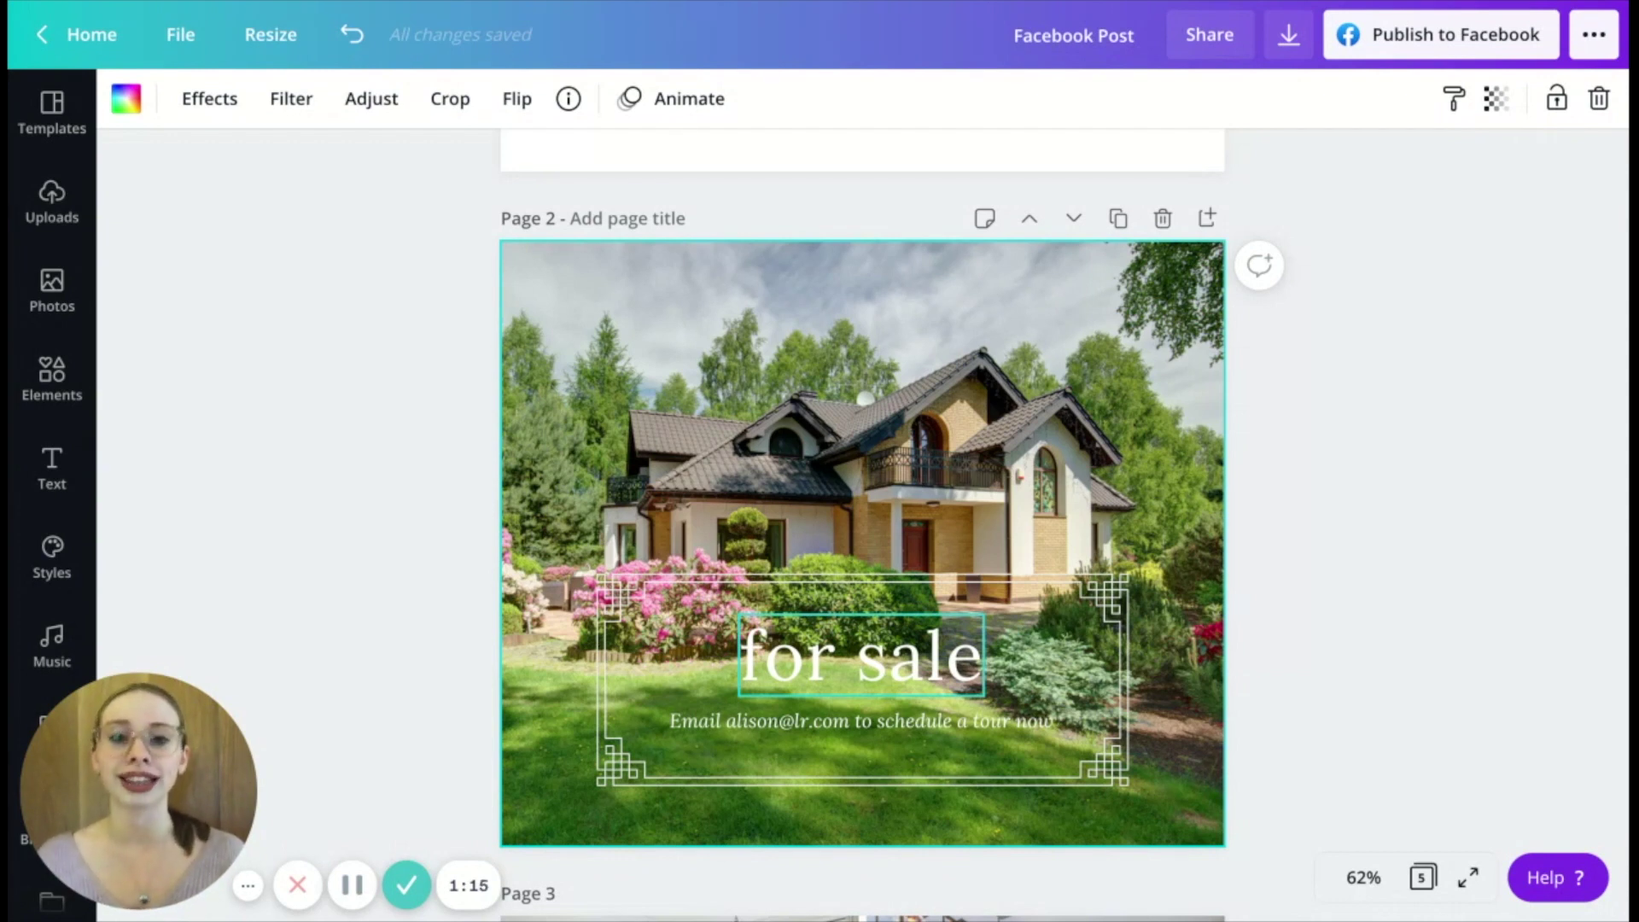
pyautogui.click(933, 668)
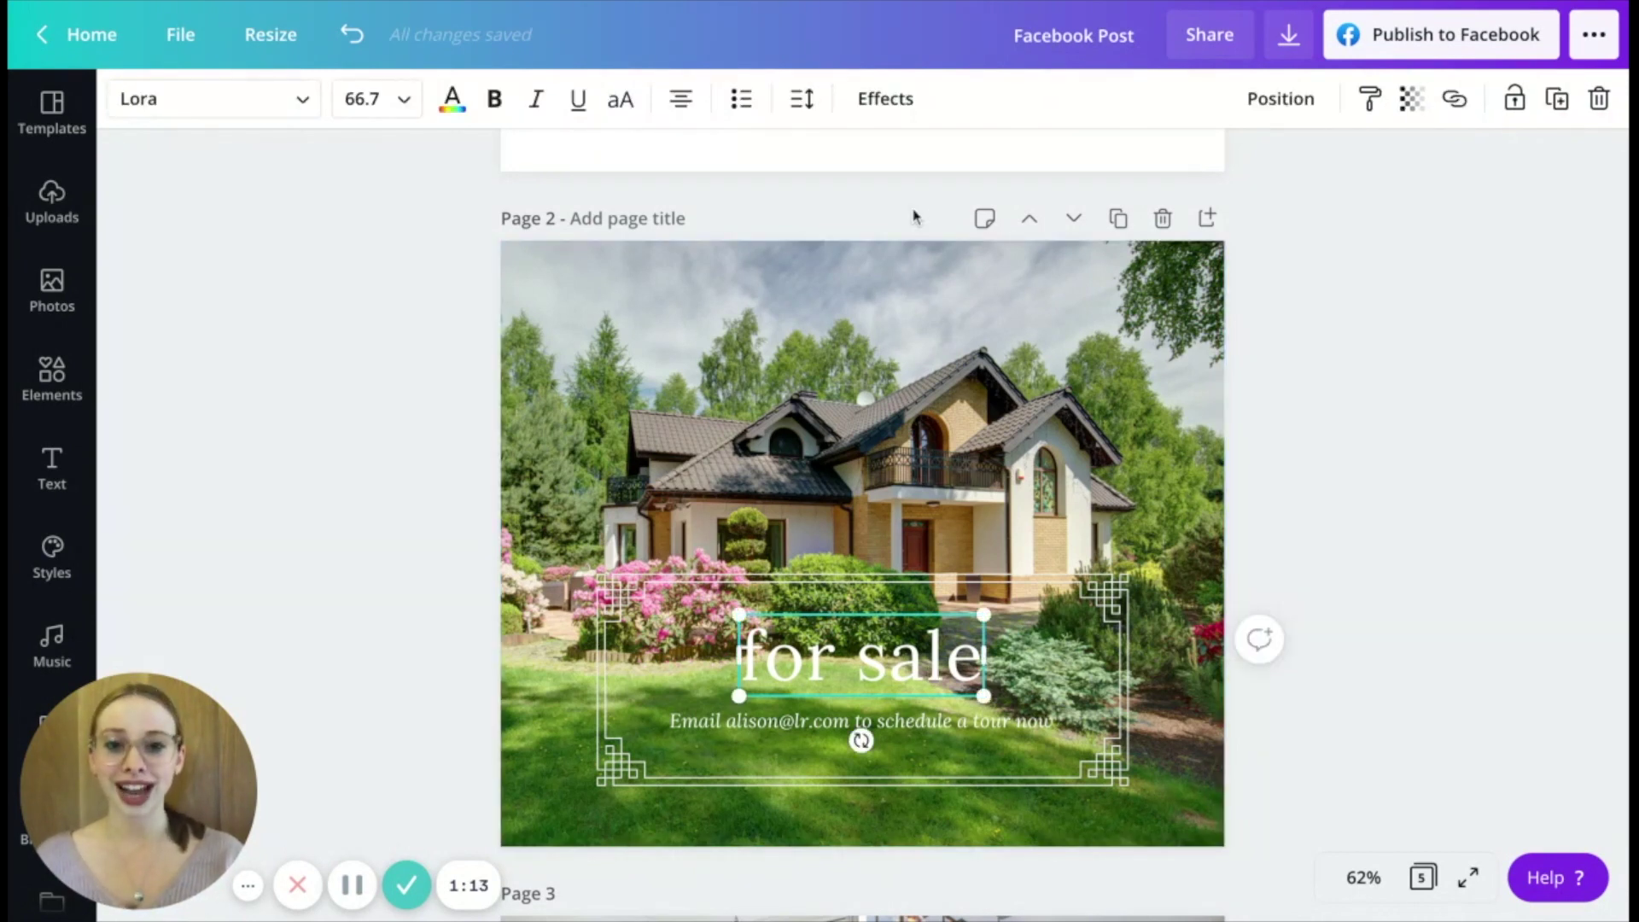
pyautogui.click(884, 100)
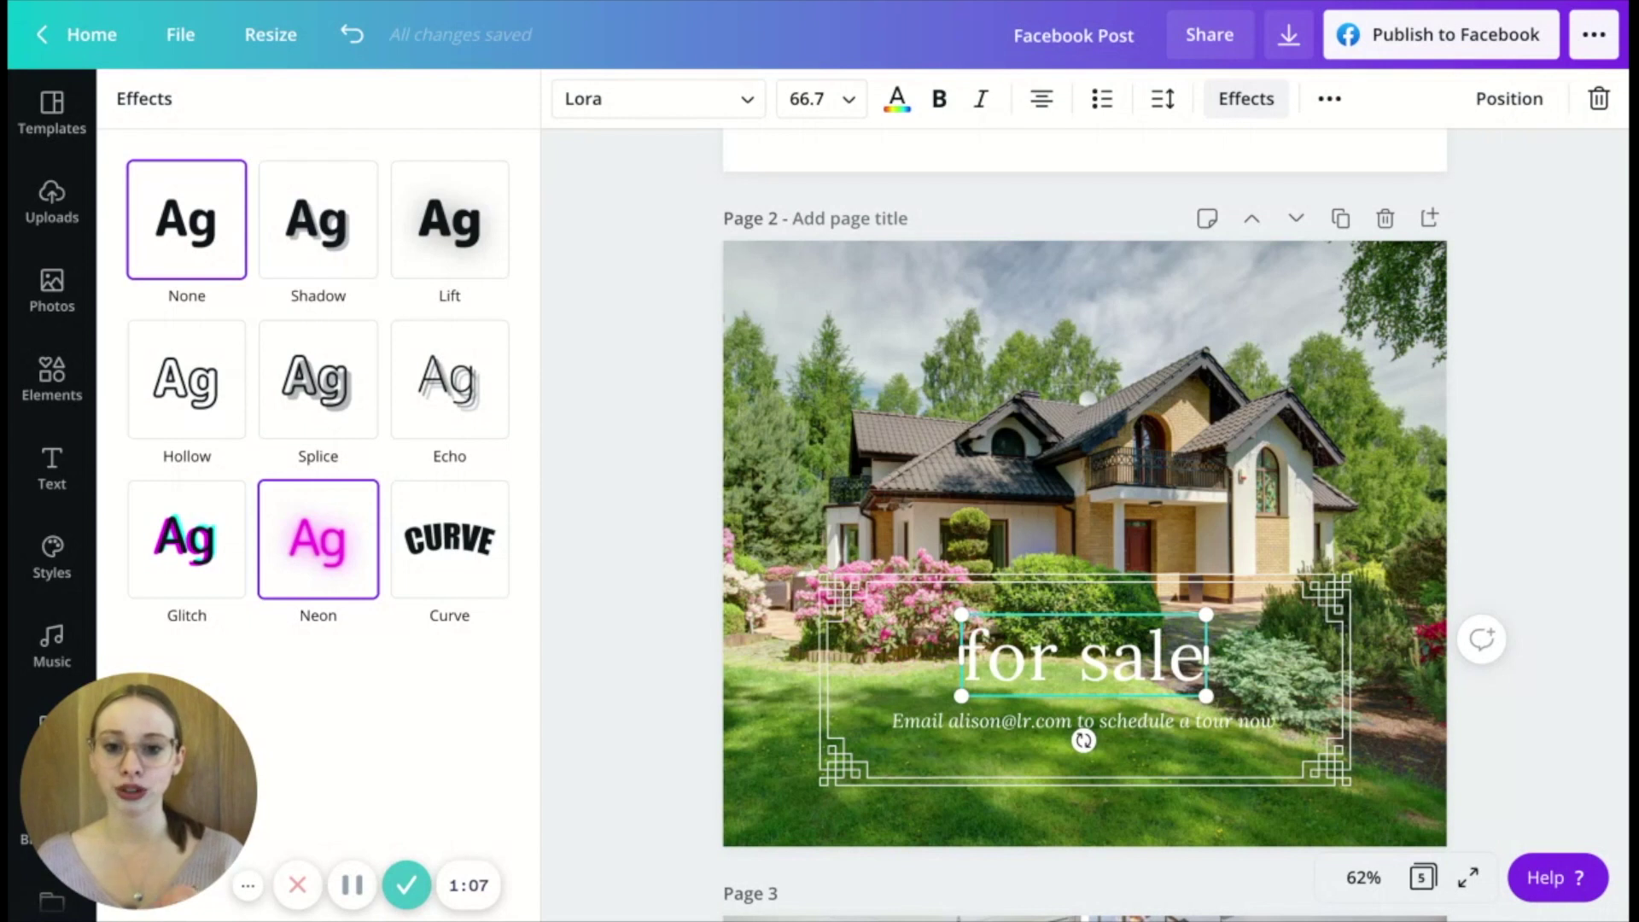
# Step: Give 'for sale' a black Shadow effect with offset 57
pyautogui.click(340, 248)
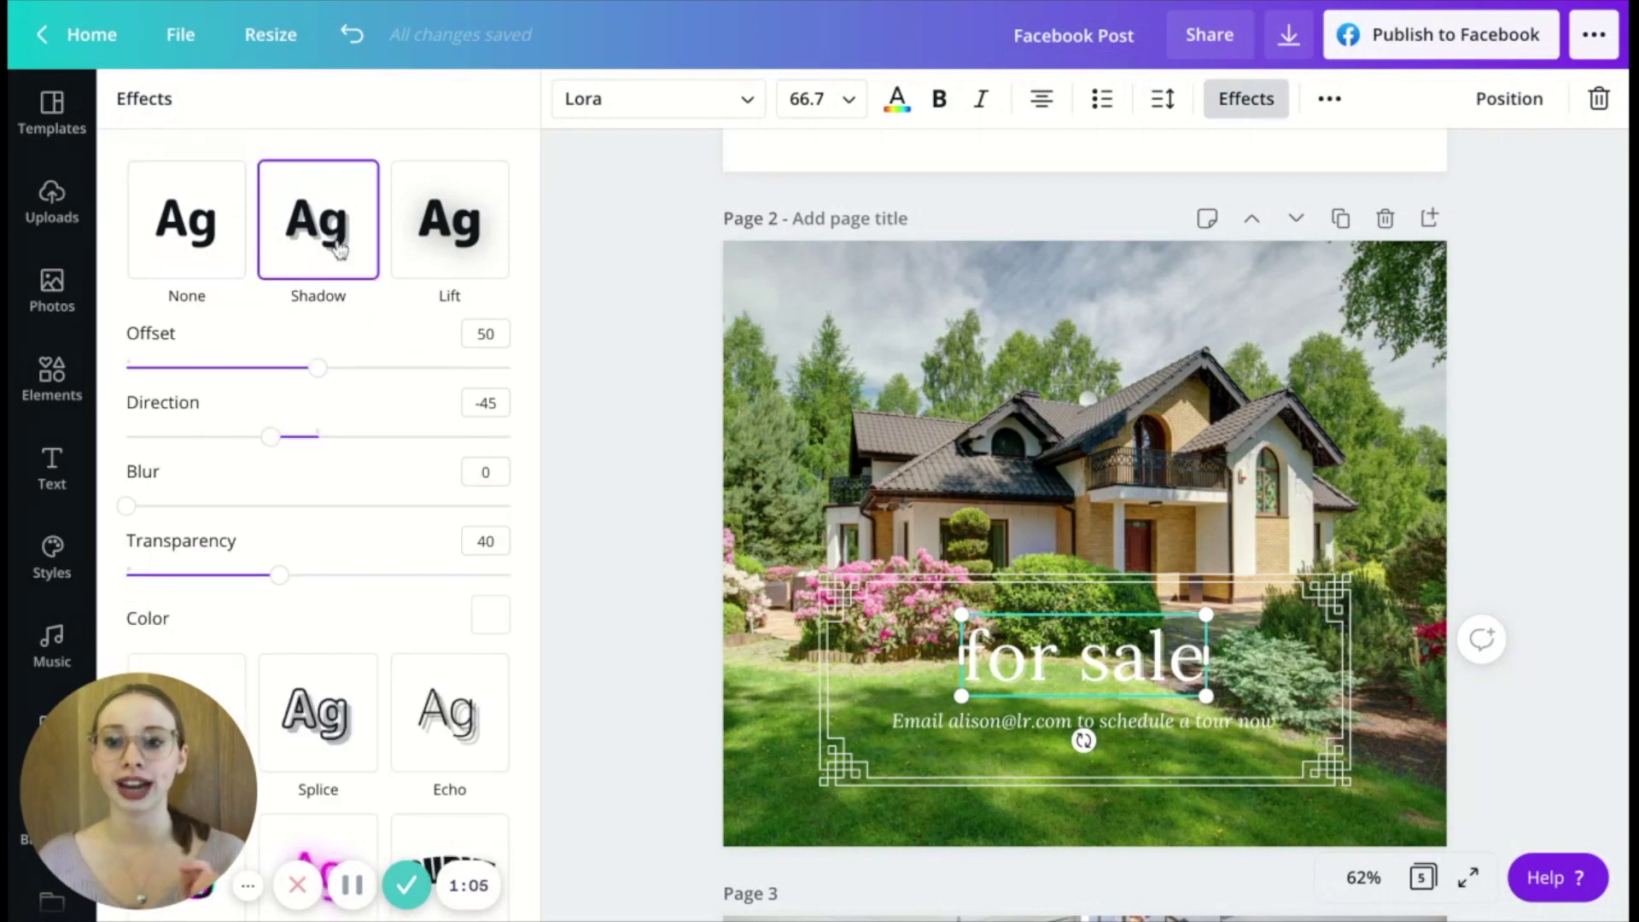
pyautogui.moveTo(312, 369)
pyautogui.mouseDown()
pyautogui.moveTo(264, 368)
pyautogui.moveTo(344, 368)
pyautogui.mouseUp()
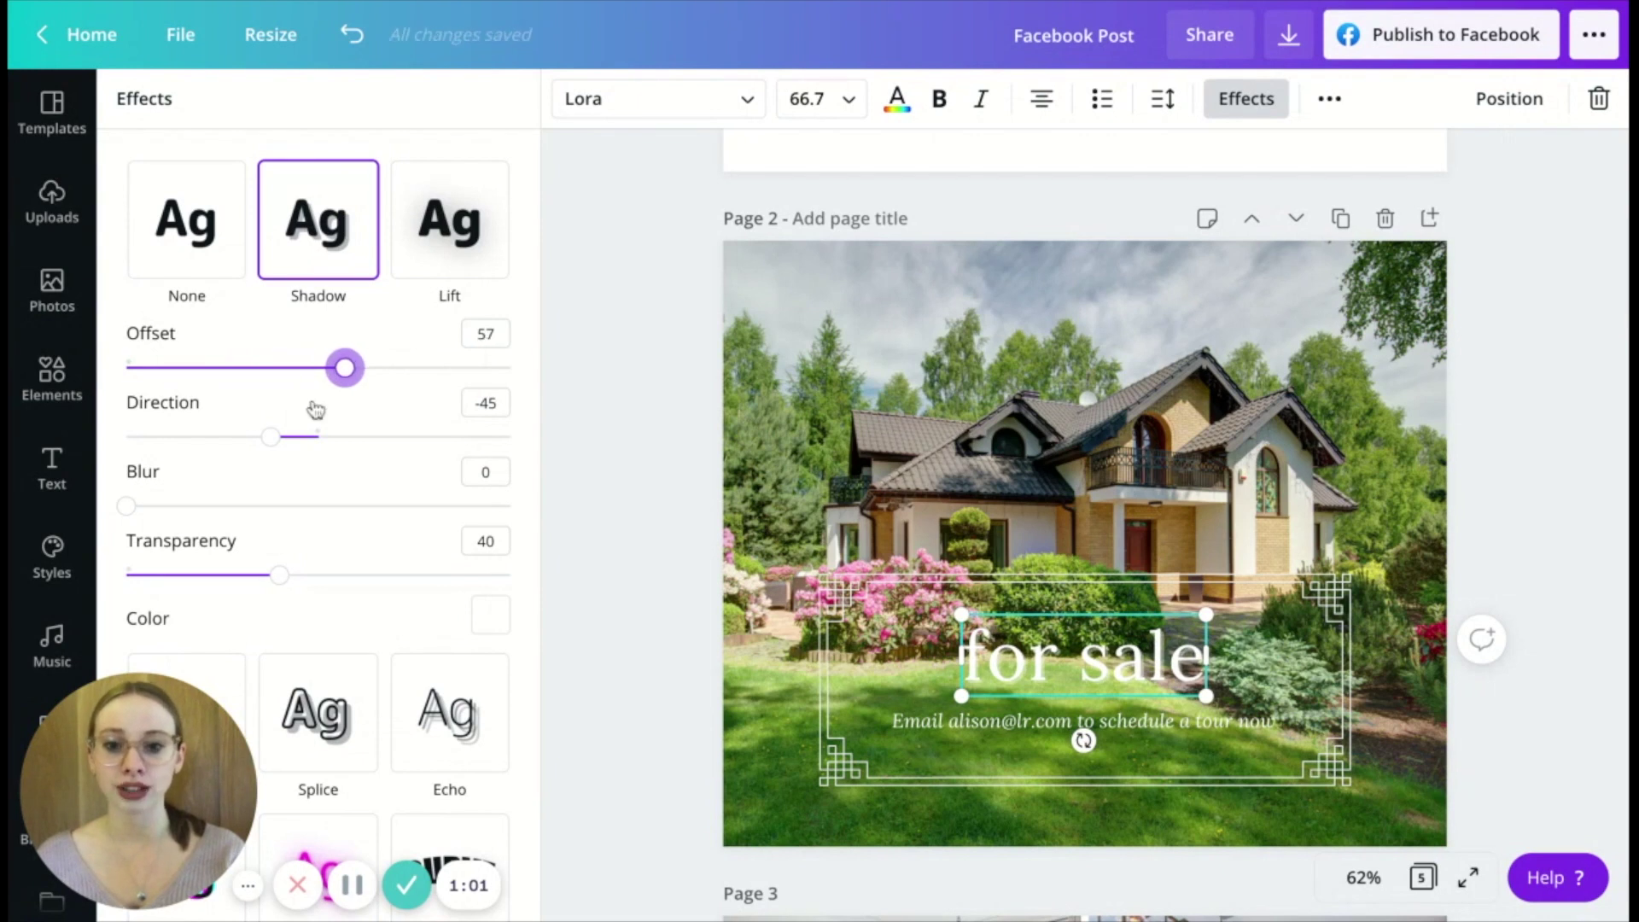
pyautogui.click(492, 614)
pyautogui.click(173, 368)
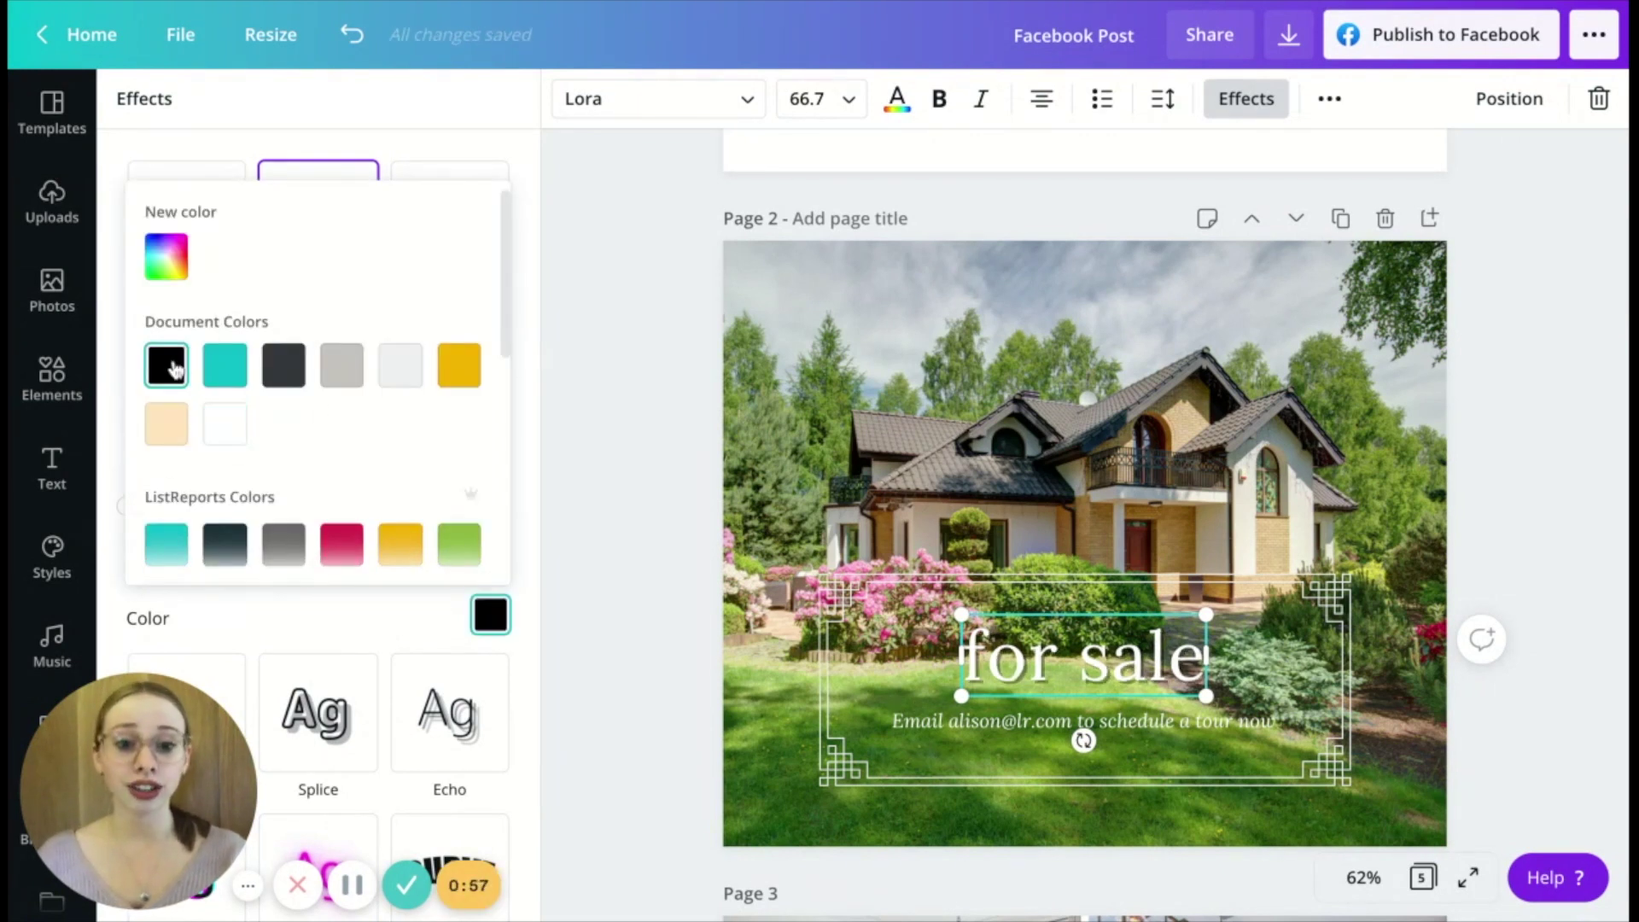
pyautogui.click(223, 365)
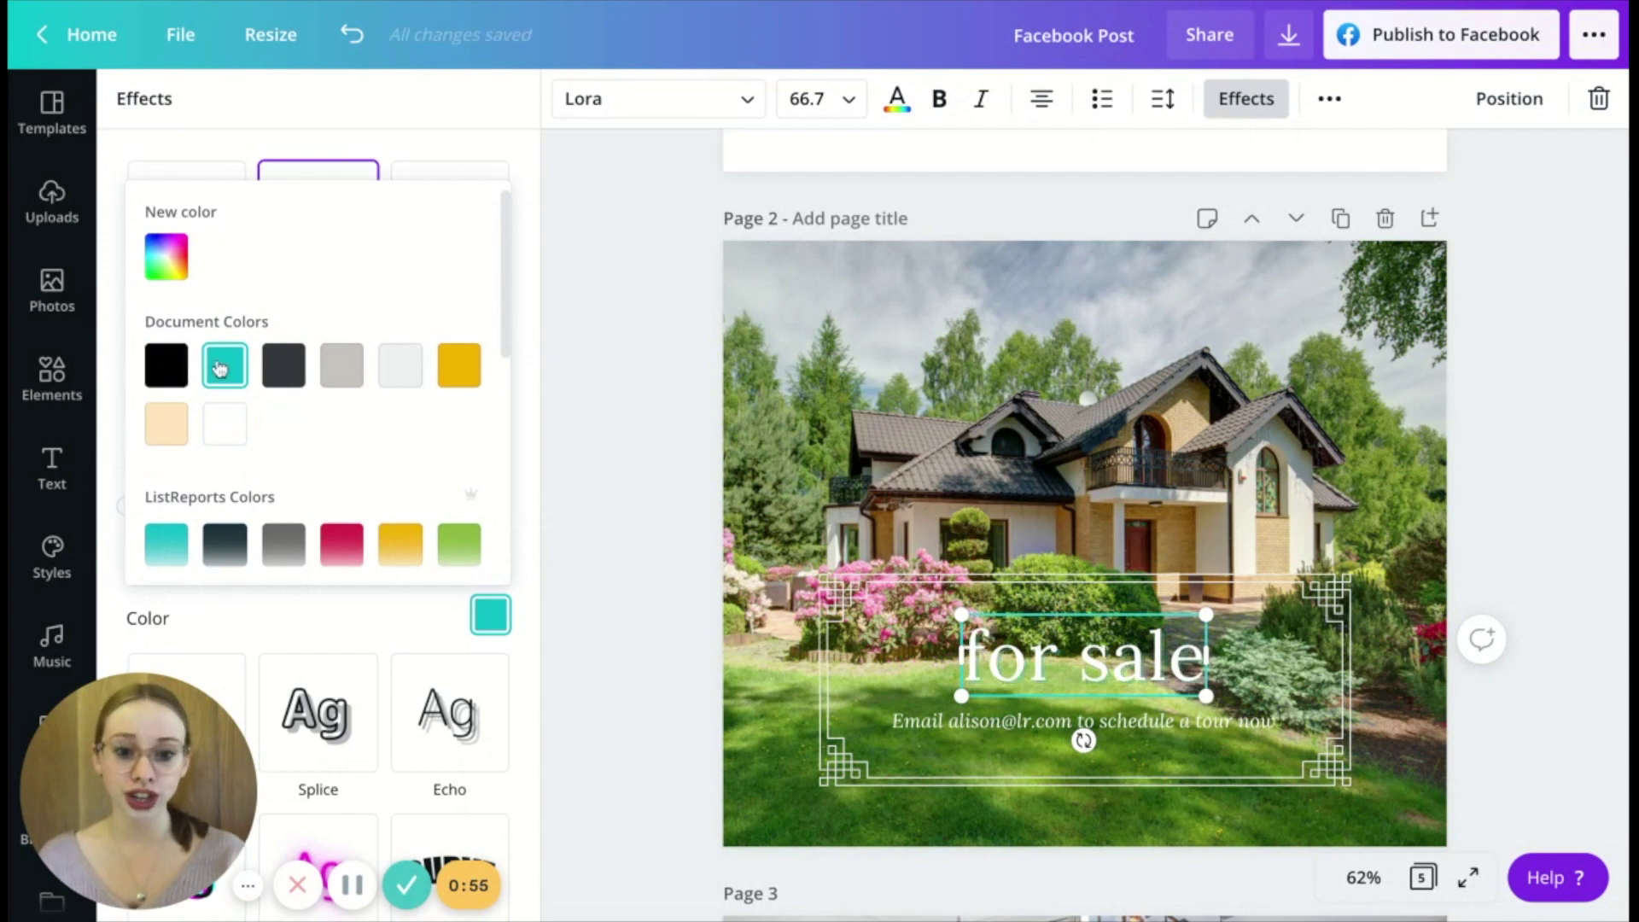
pyautogui.click(161, 370)
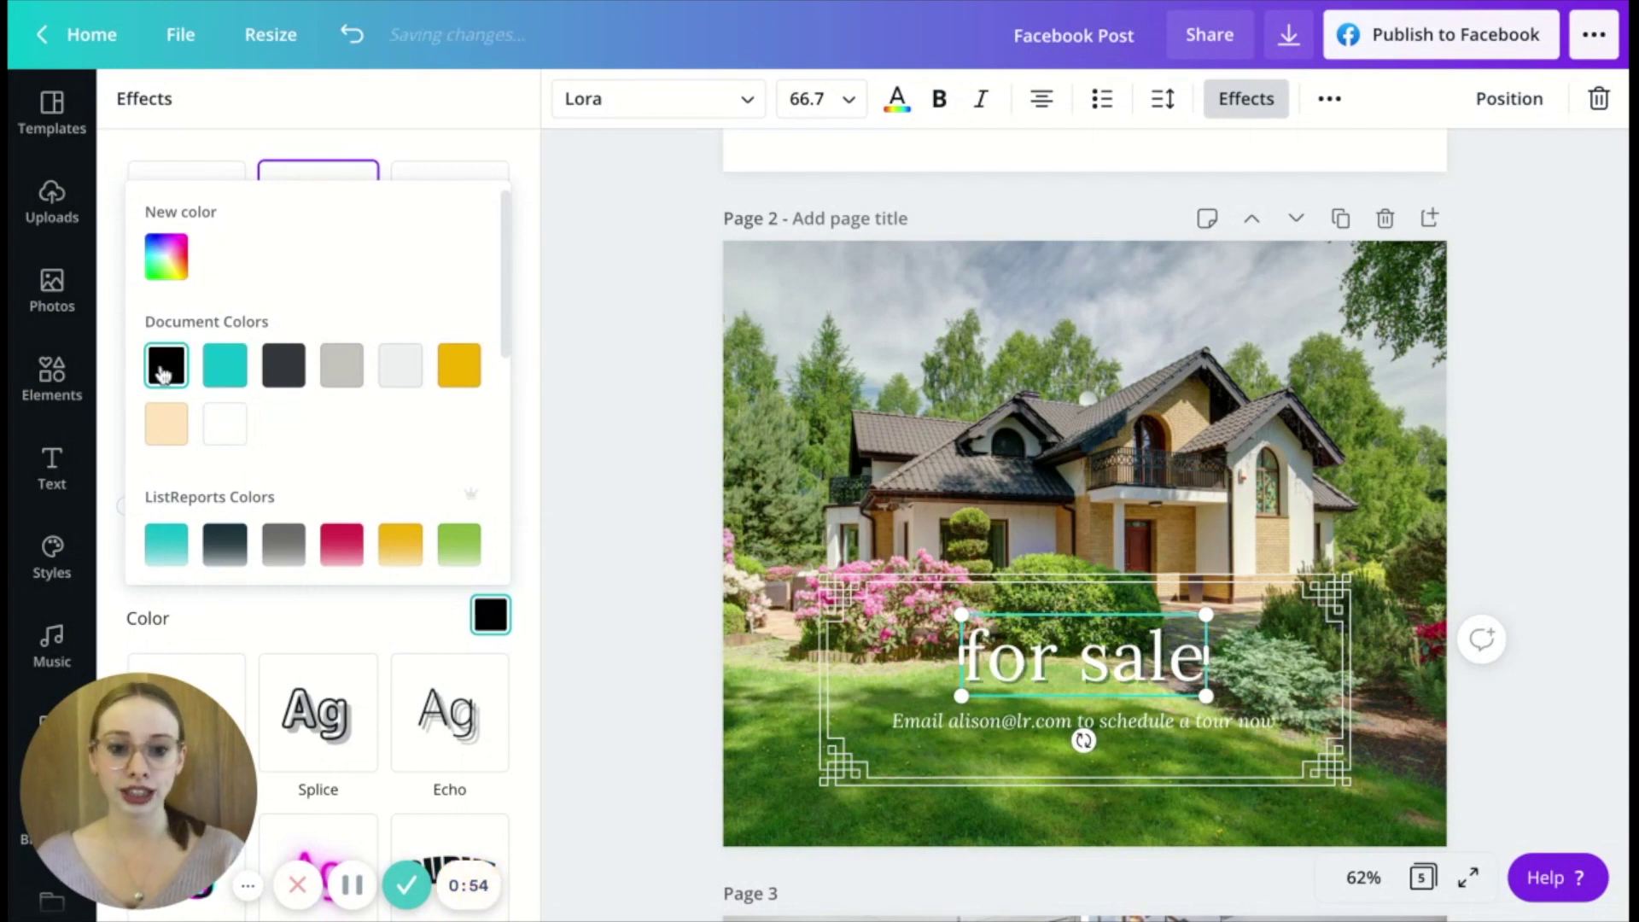
pyautogui.click(455, 636)
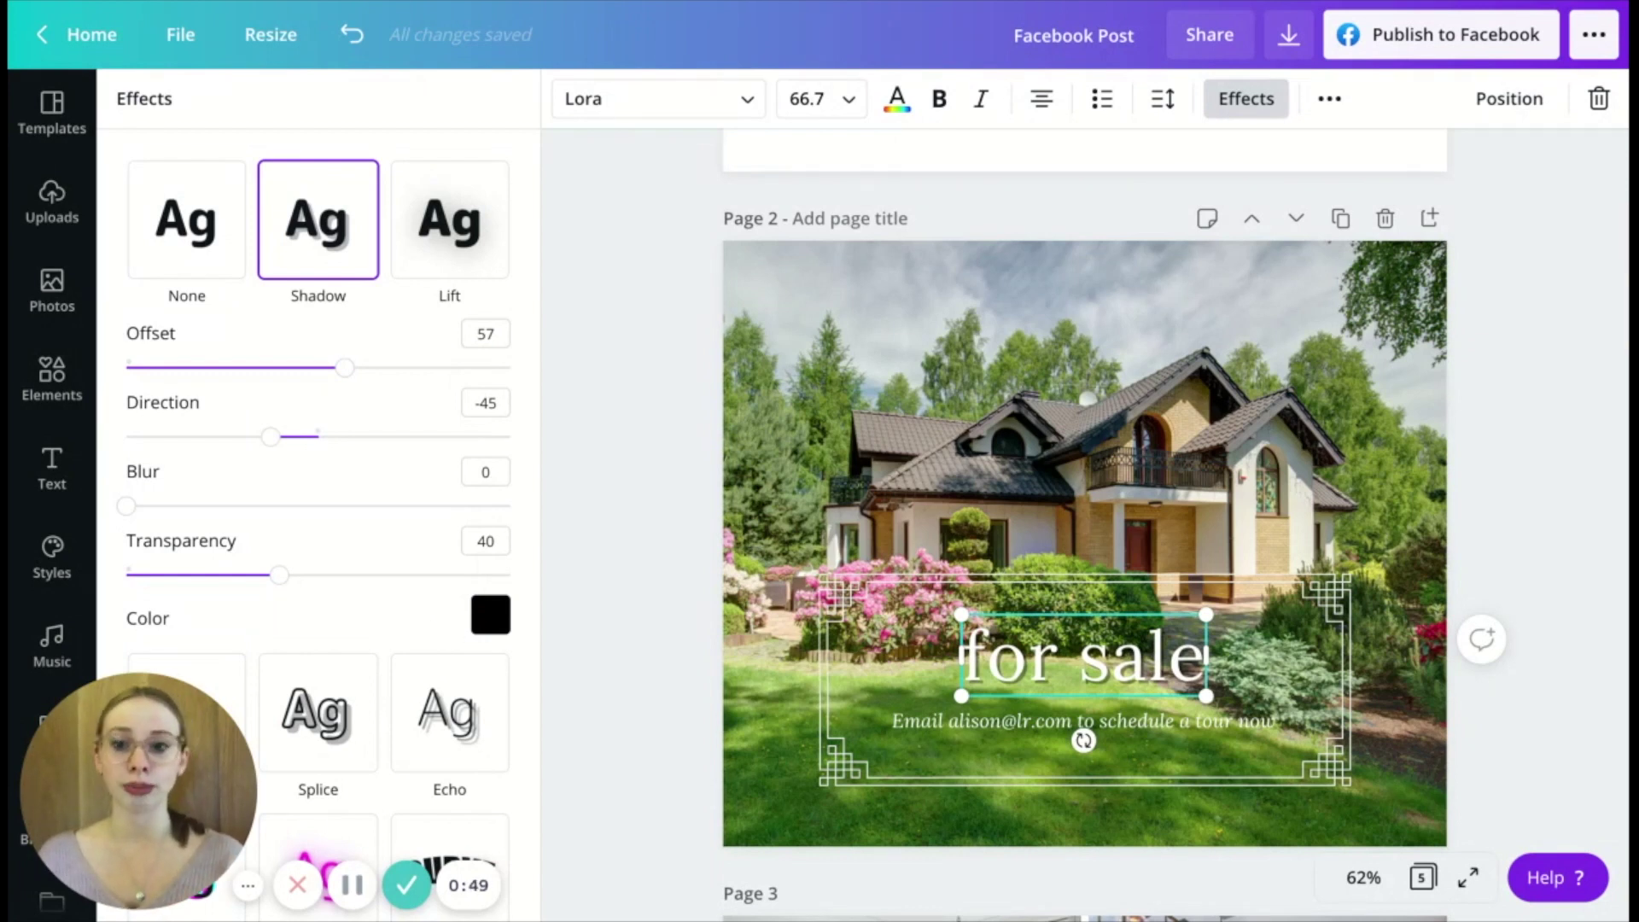
# Step: Preview Lift, Hollow, Splice, Echo and Neon on 'for sale', then apply Curve at 100
pyautogui.click(478, 236)
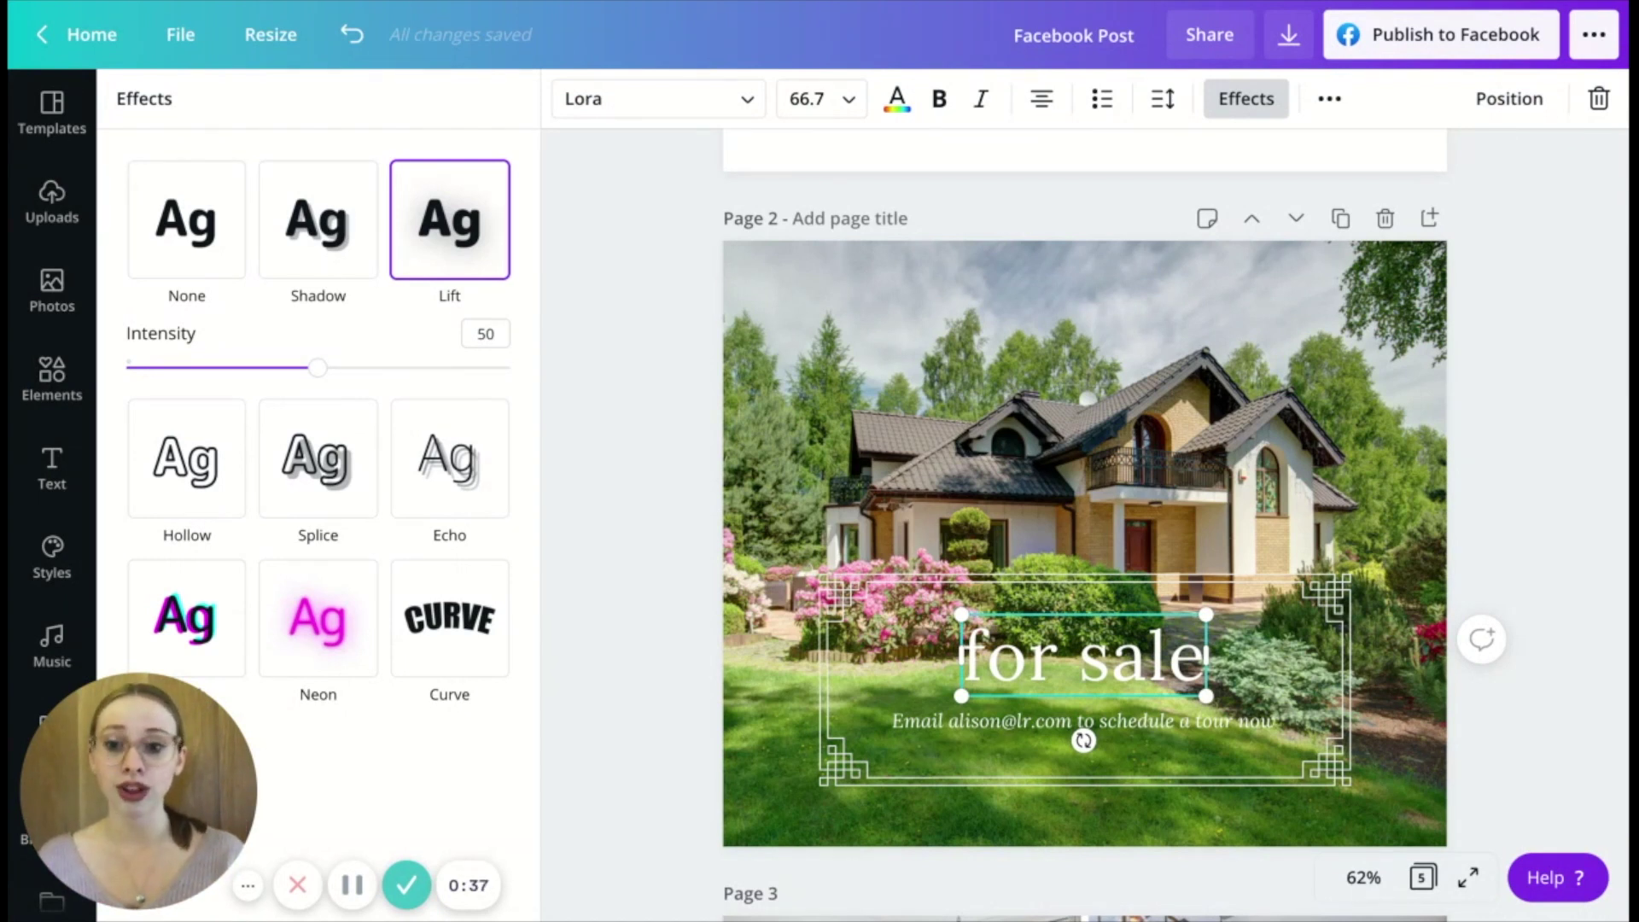
pyautogui.click(205, 459)
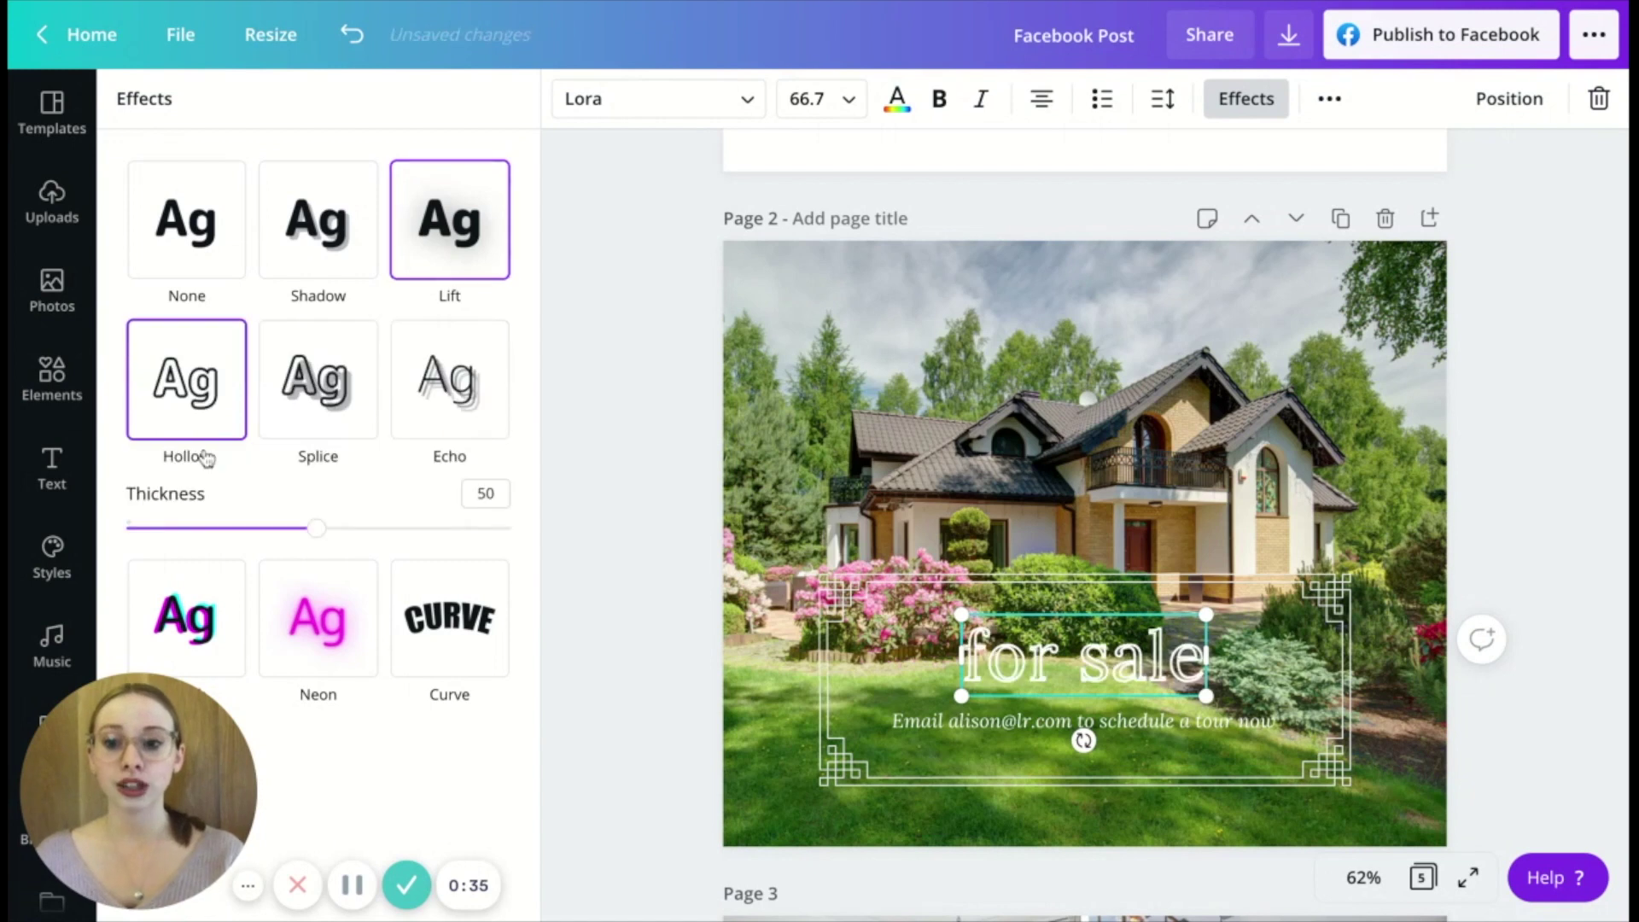
pyautogui.click(329, 406)
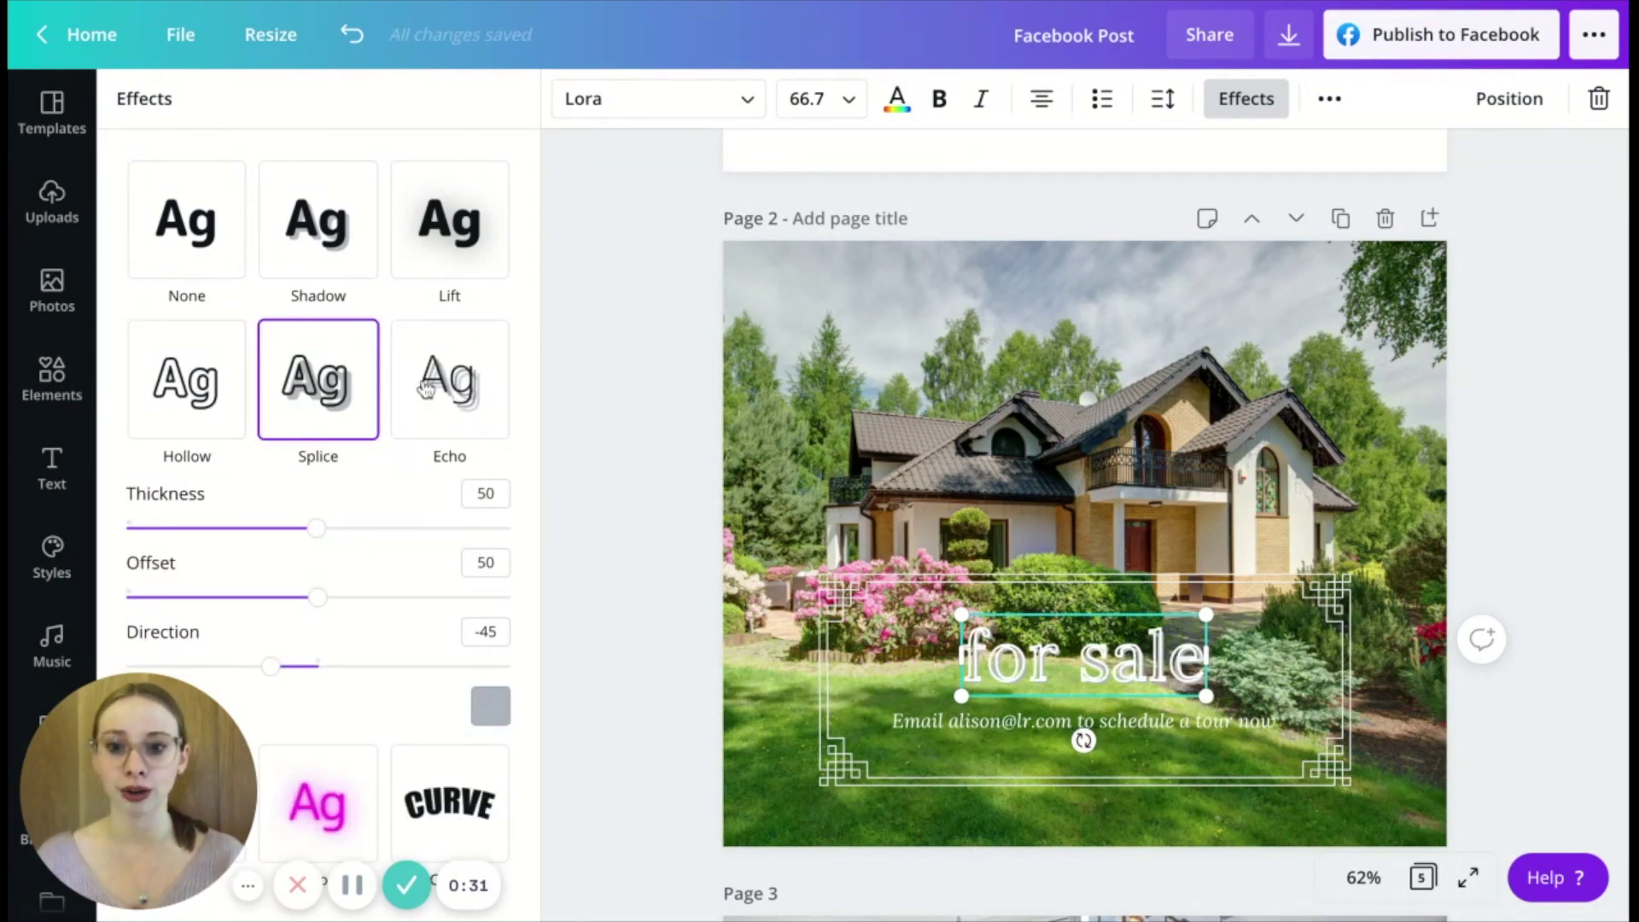
pyautogui.click(455, 400)
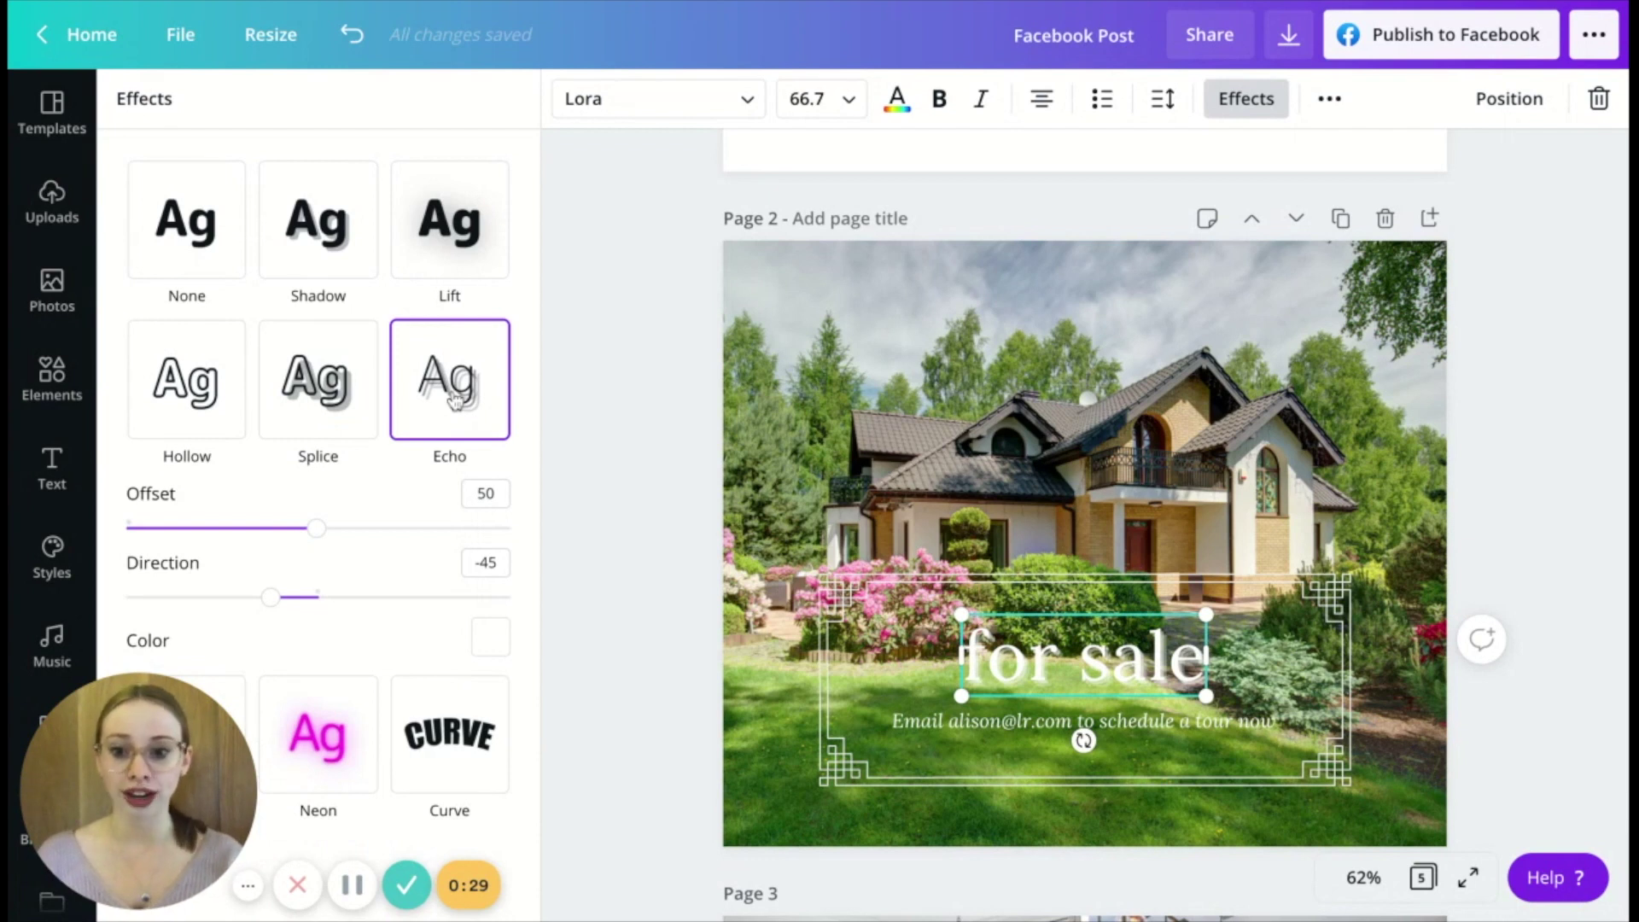
pyautogui.click(318, 698)
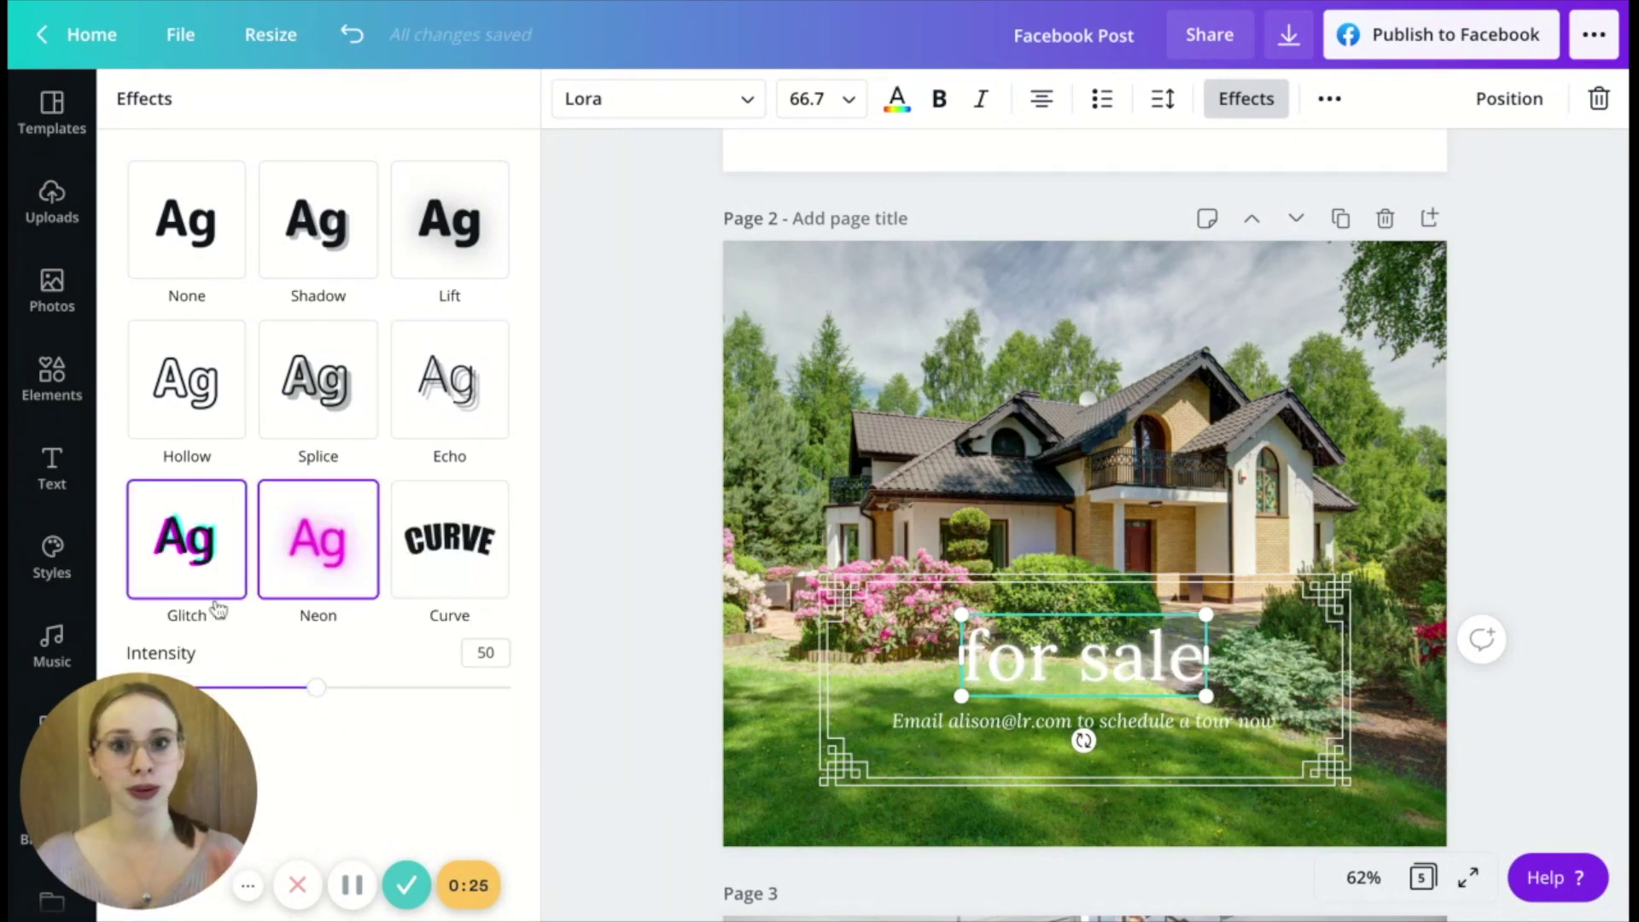
pyautogui.click(467, 549)
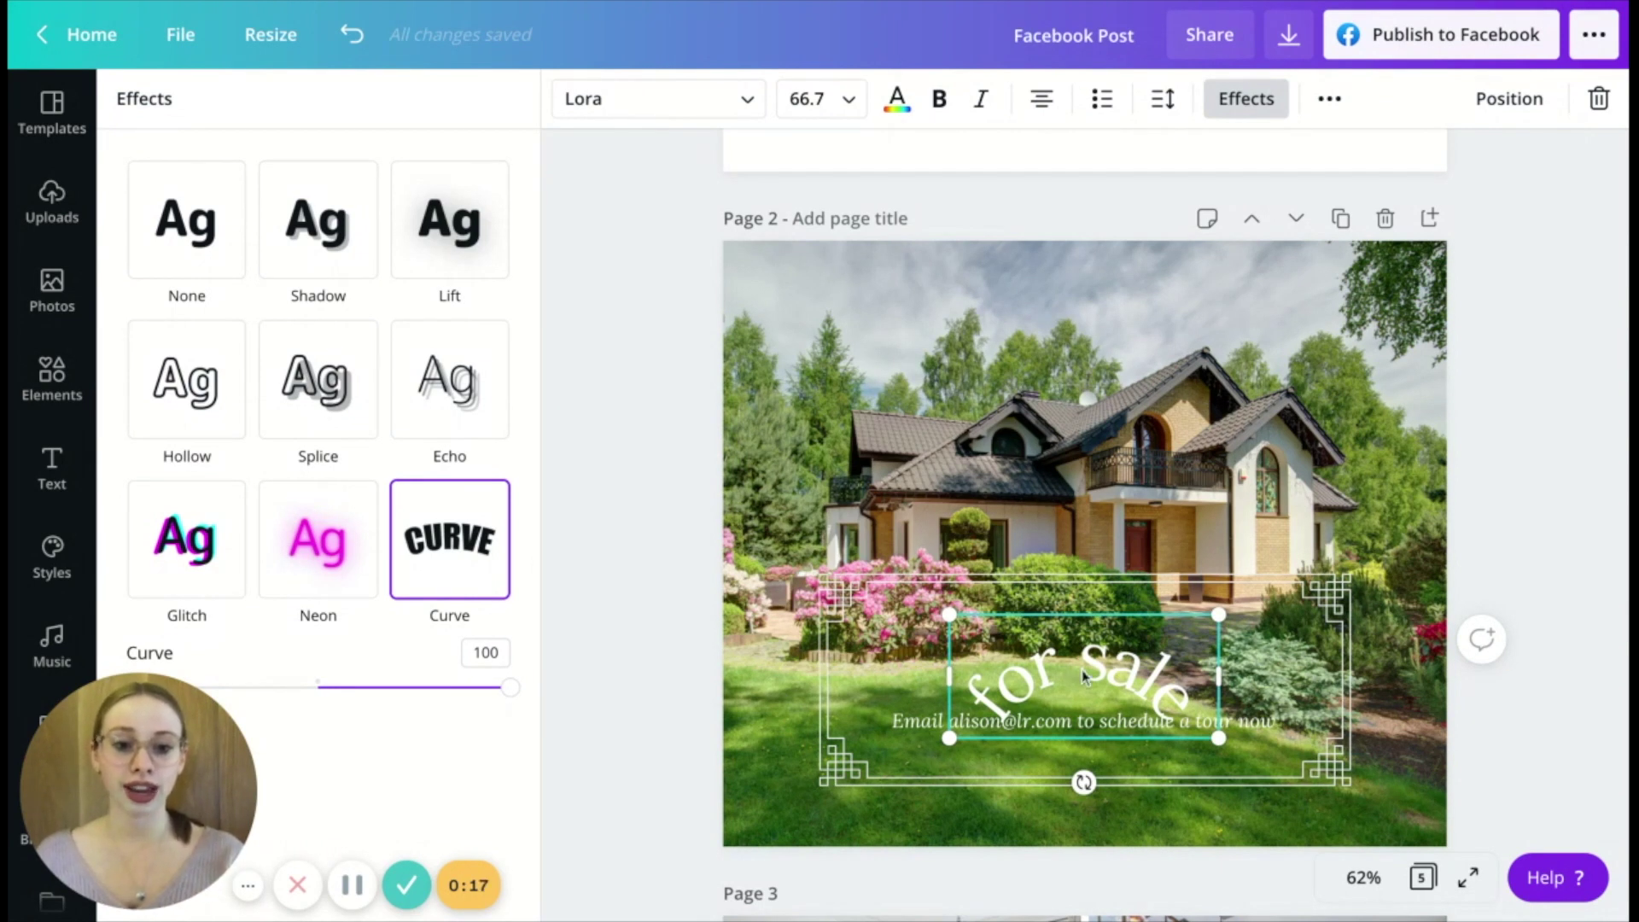
# Step: Raise the curved heading, drag Curve back to 0, and apply Lift at intensity 50
pyautogui.moveTo(1082, 676); pyautogui.dragTo(1082, 643)
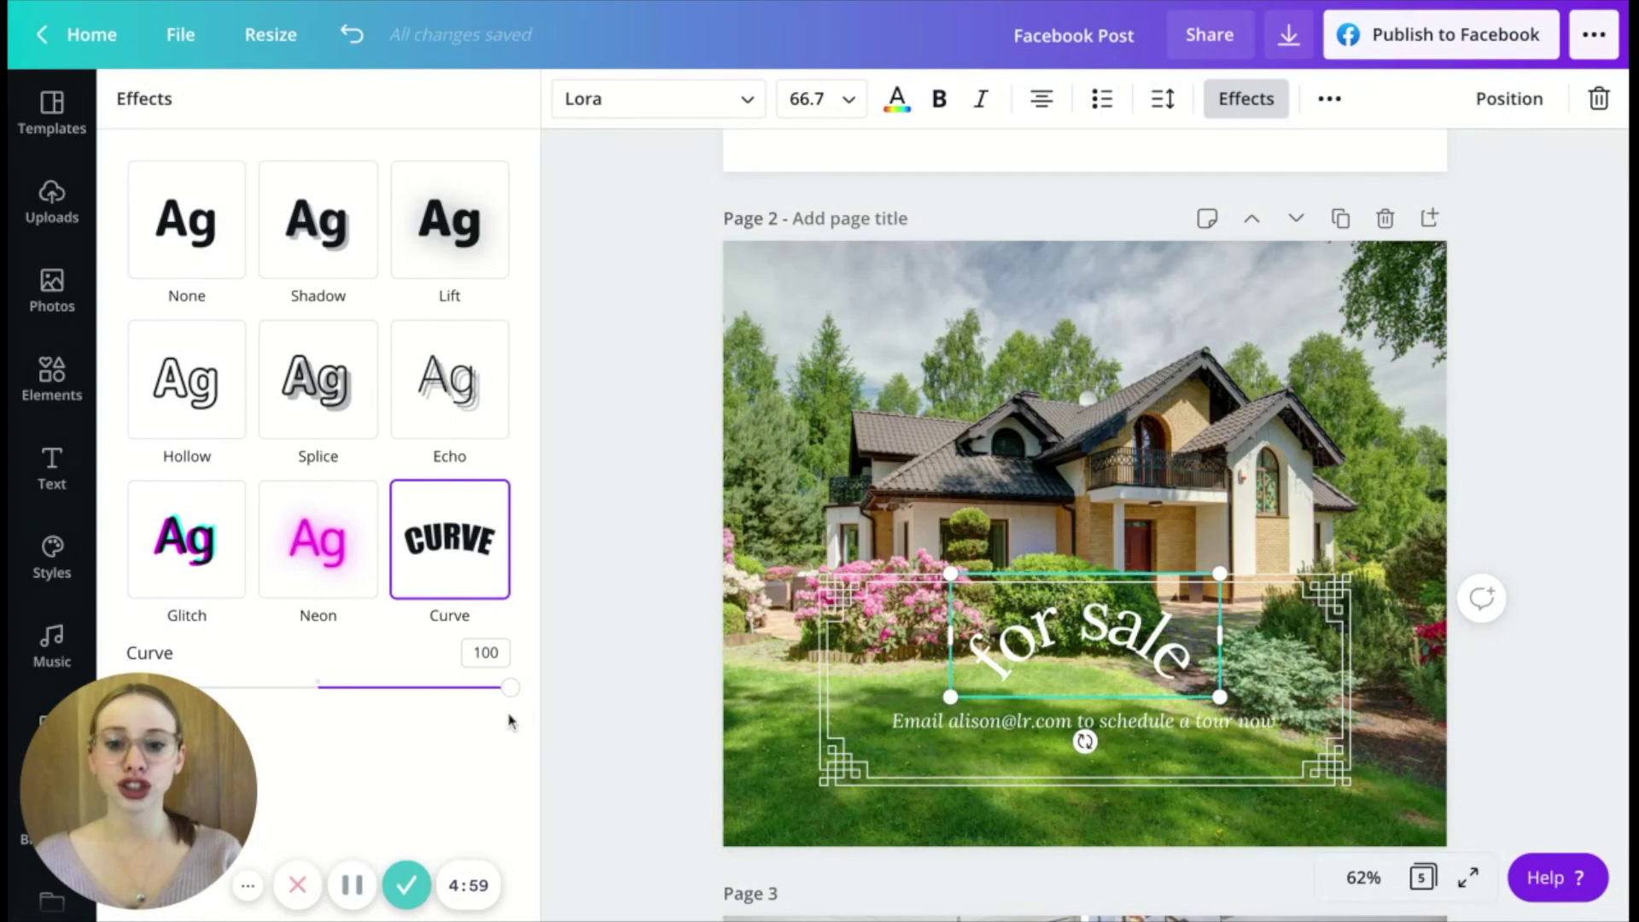
pyautogui.moveTo(510, 690); pyautogui.dragTo(152, 687)
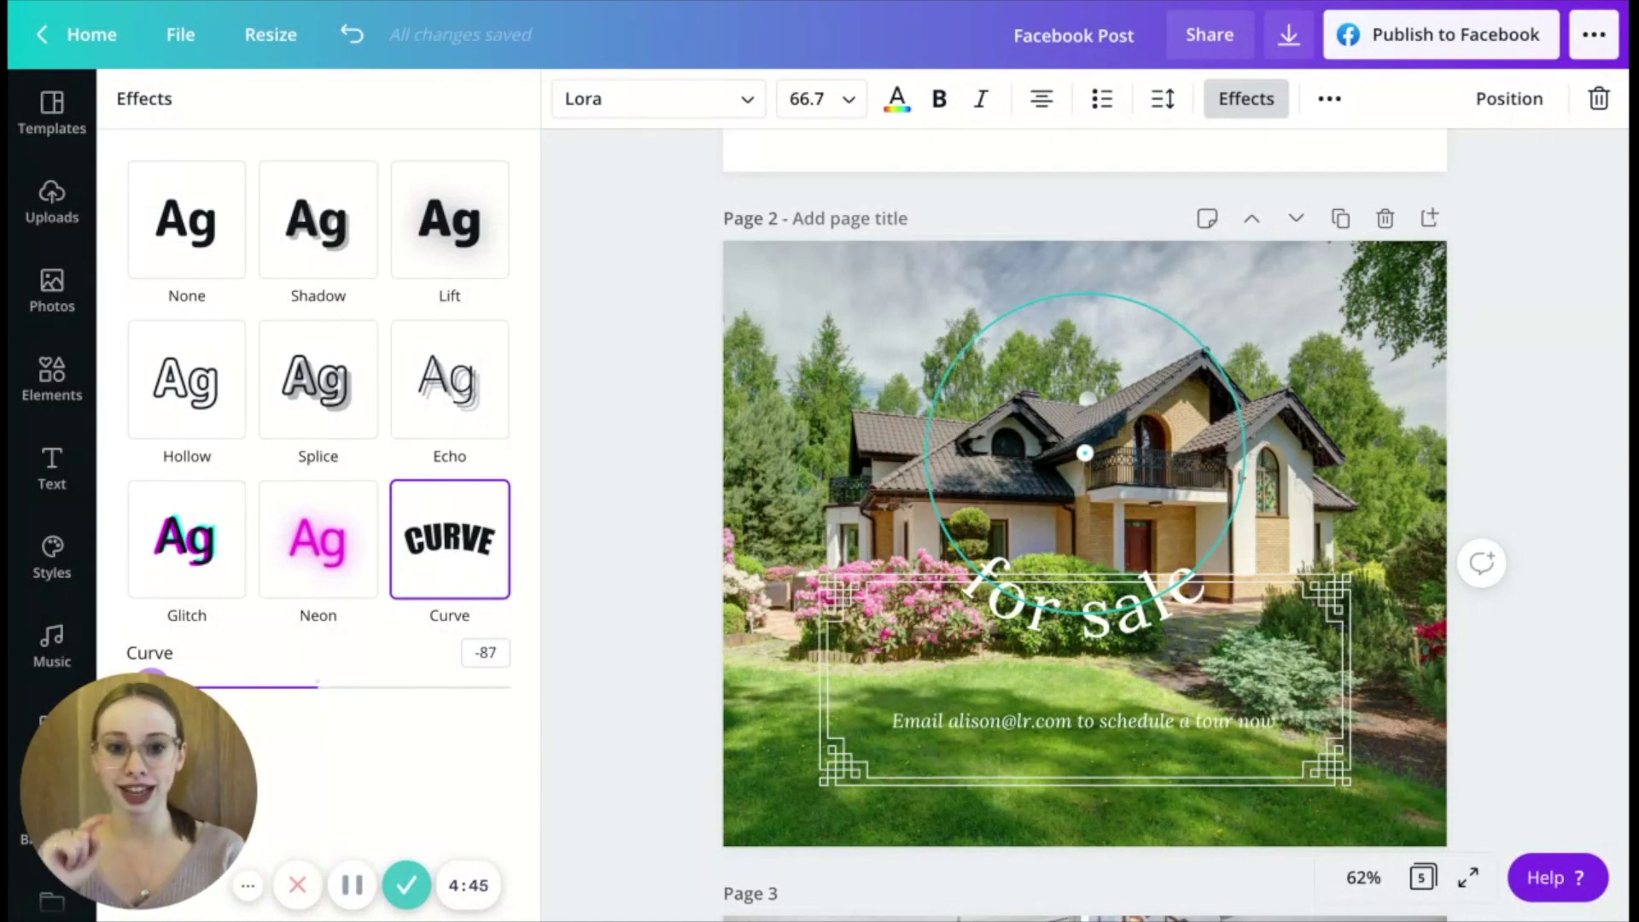
pyautogui.moveTo(152, 687); pyautogui.dragTo(318, 687)
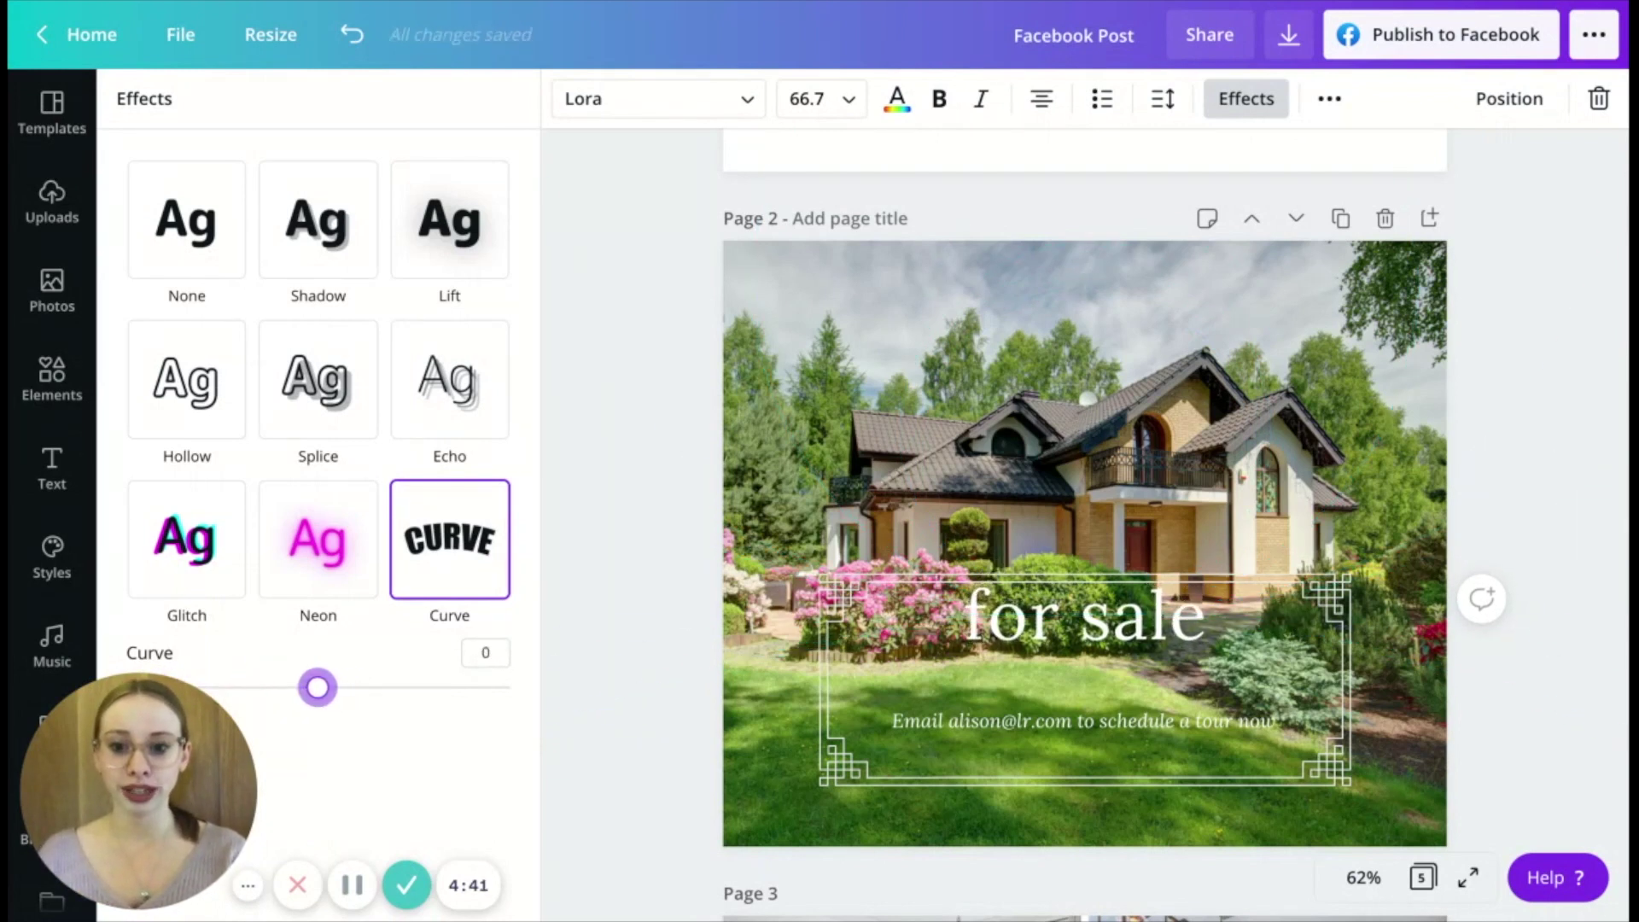
pyautogui.click(450, 219)
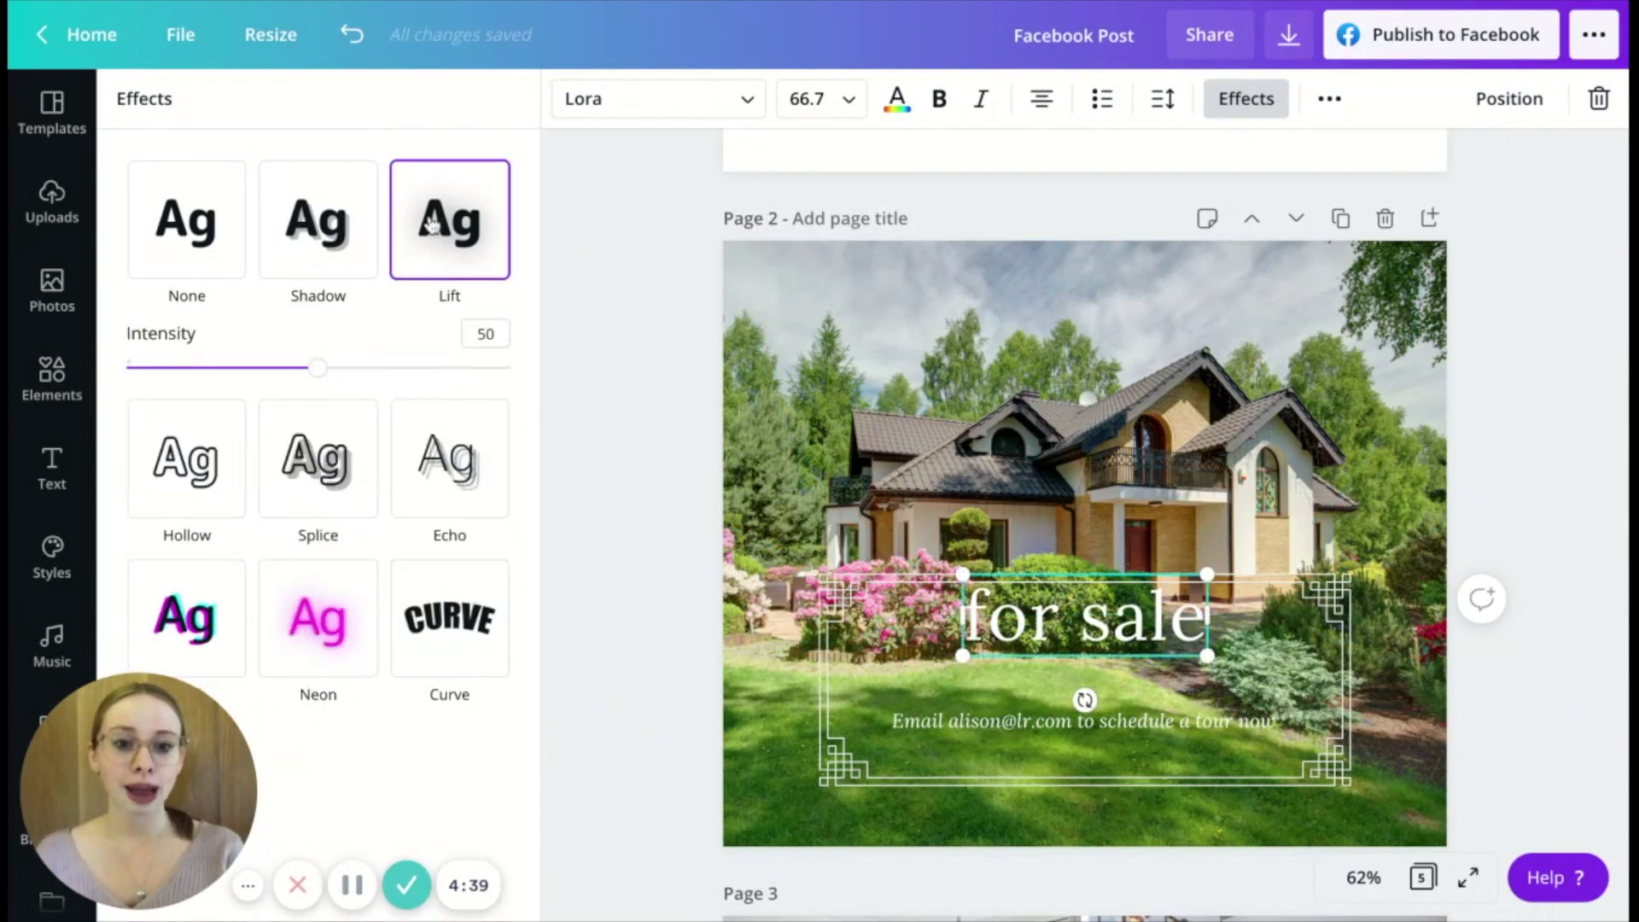
# Step: Lower the 'for sale' heading along the centre guide and give the email line Lift
pyautogui.moveTo(1033, 623); pyautogui.dragTo(1033, 649)
pyautogui.click(1080, 721)
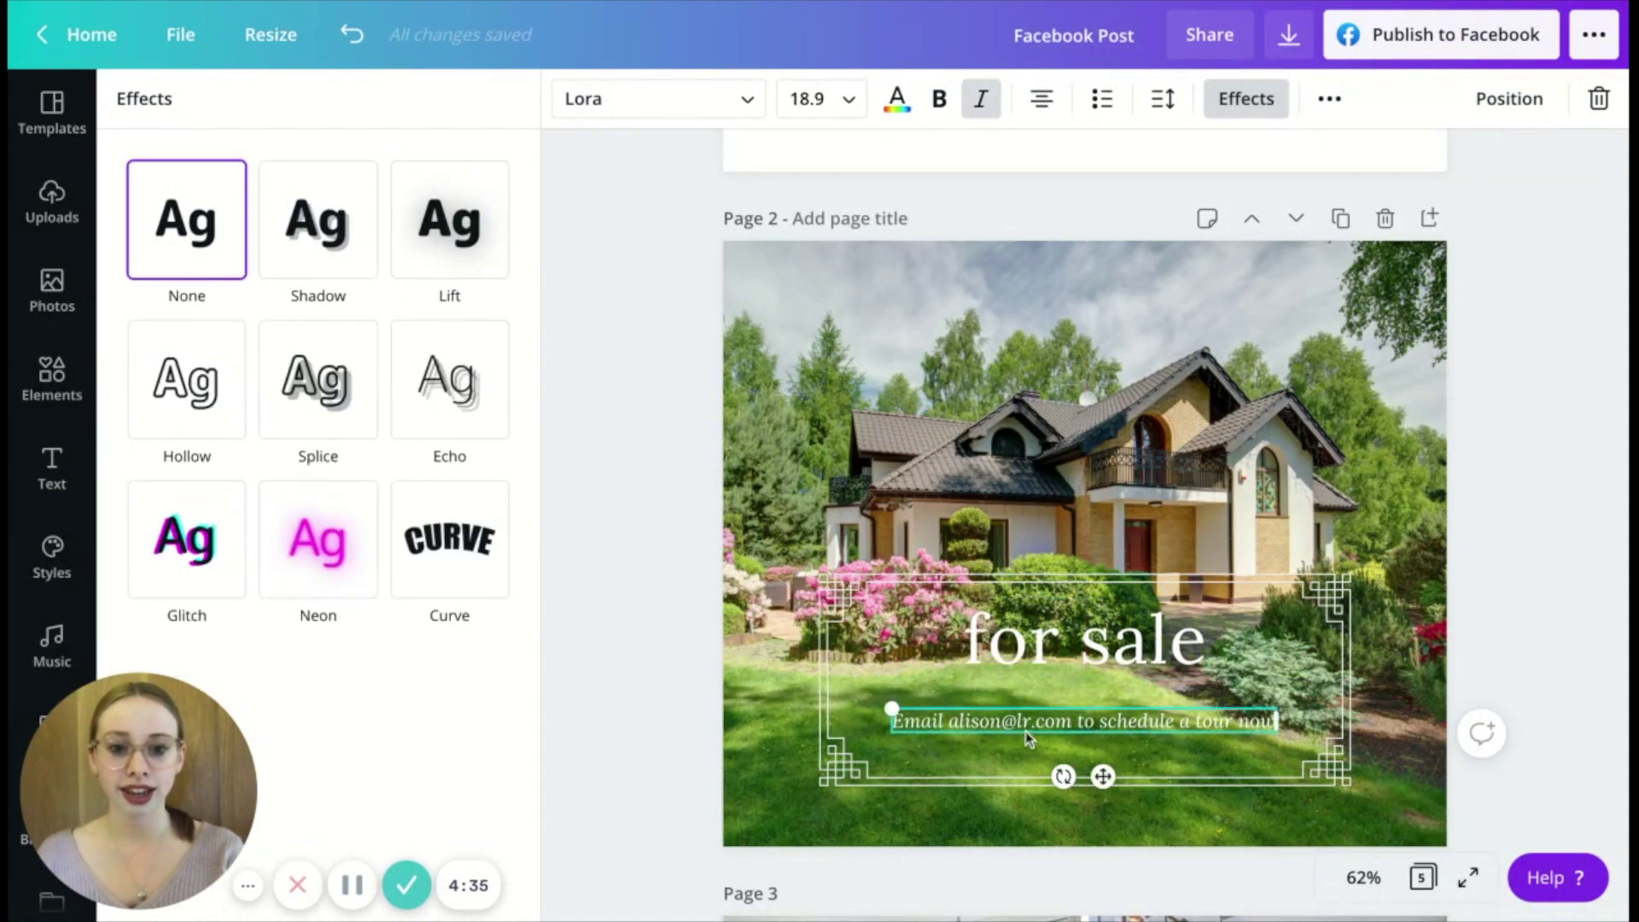
pyautogui.click(483, 269)
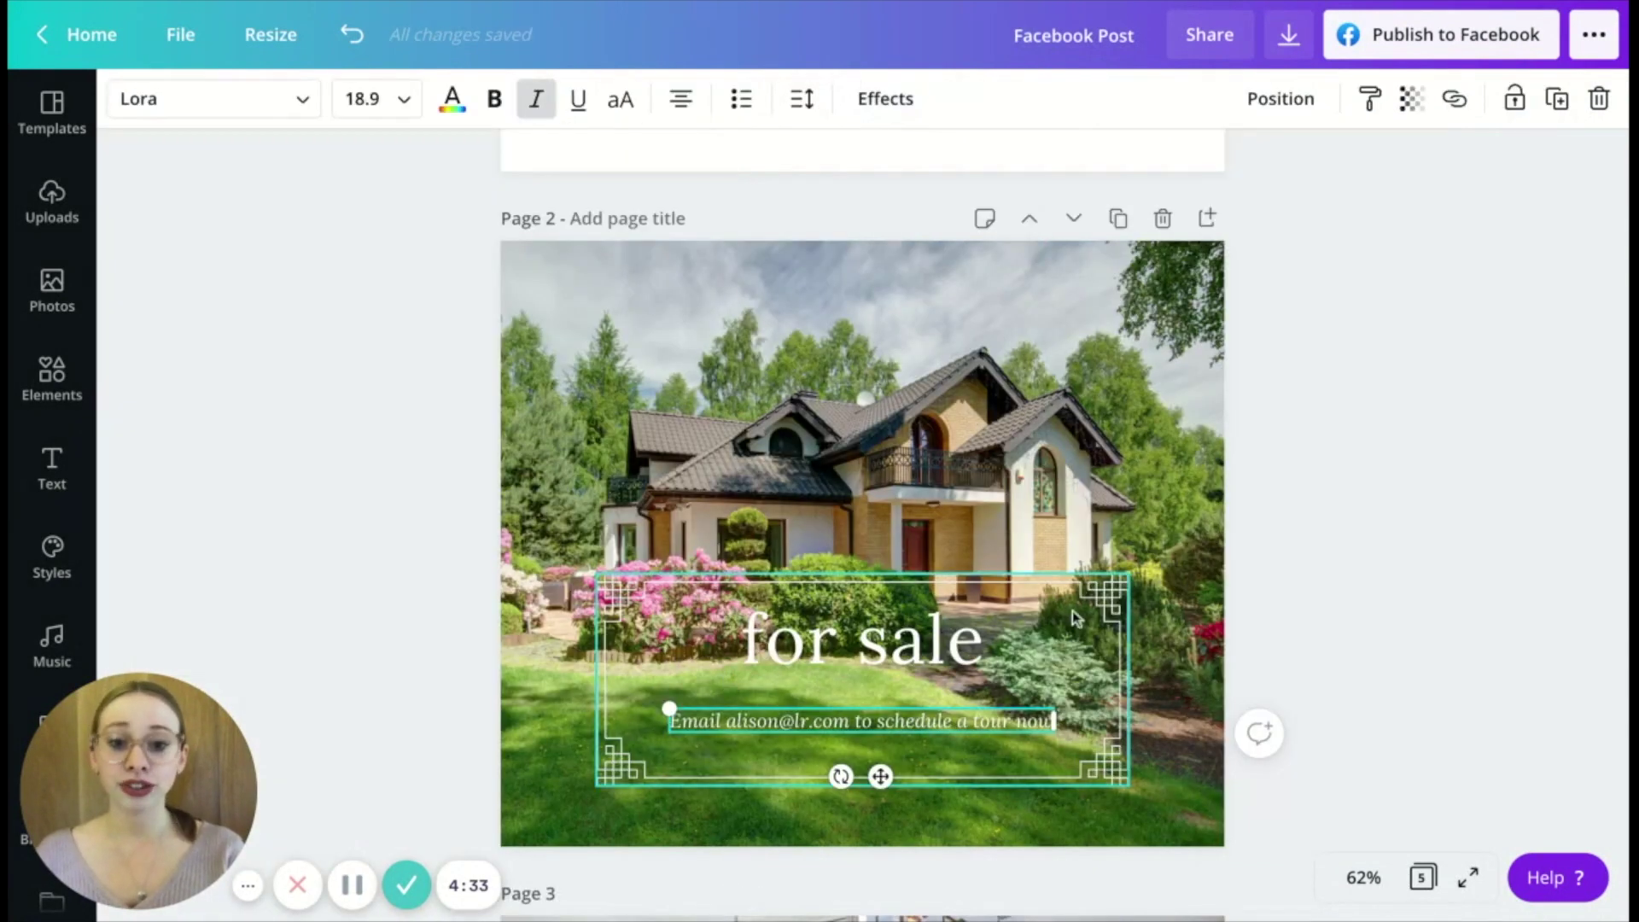
pyautogui.click(1296, 534)
pyautogui.hotkey('ctrl', 'z')
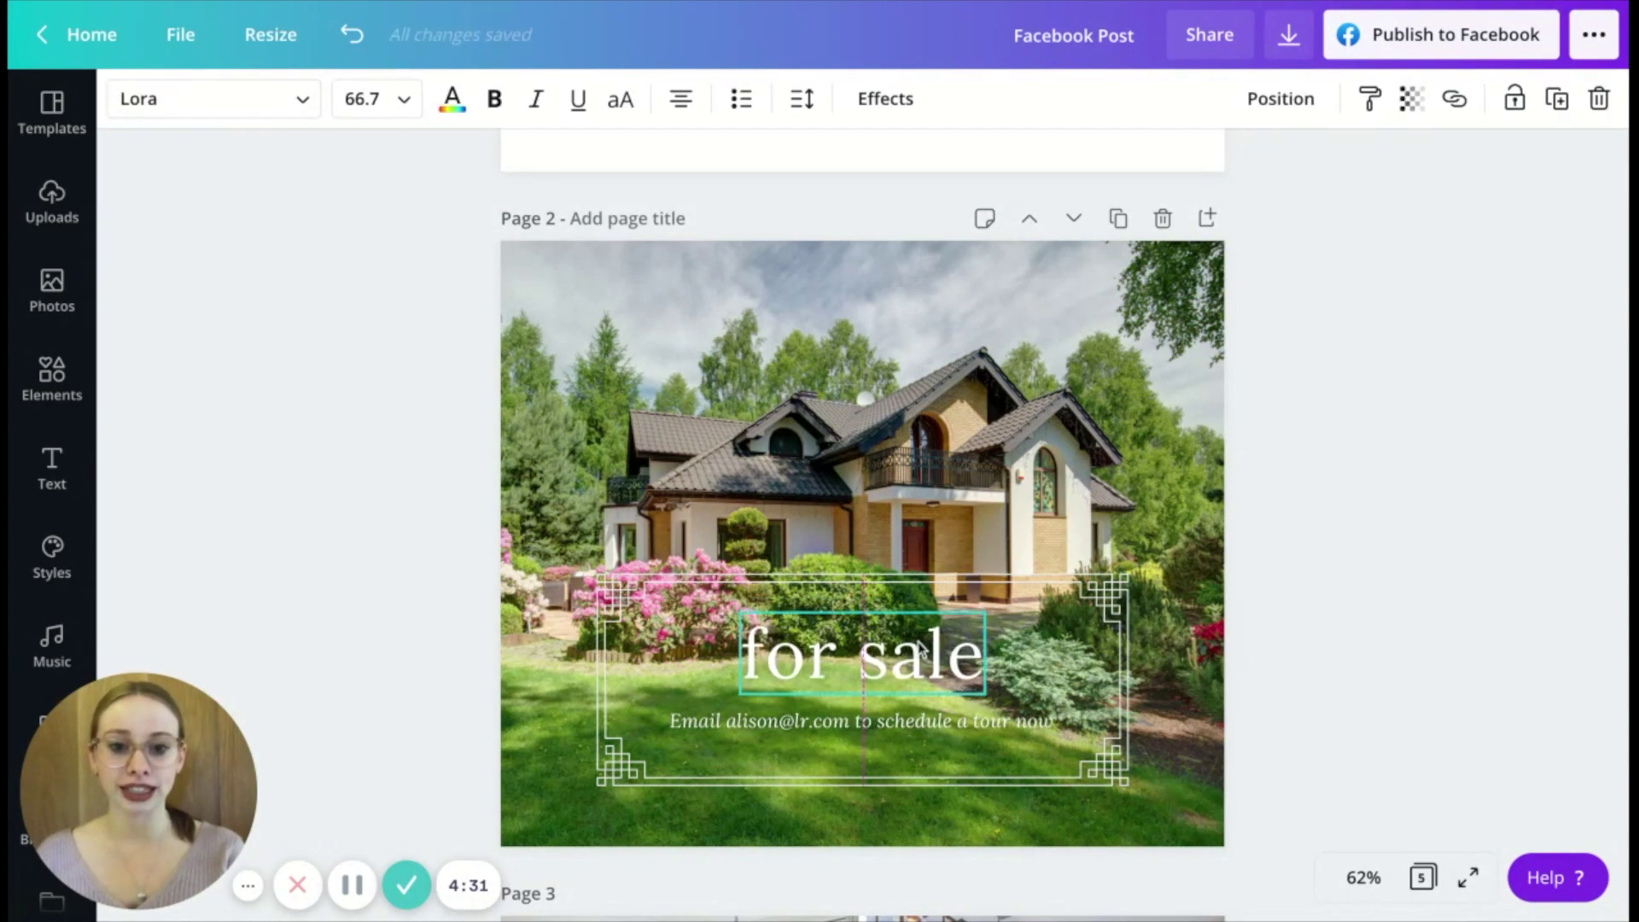
pyautogui.click(1389, 608)
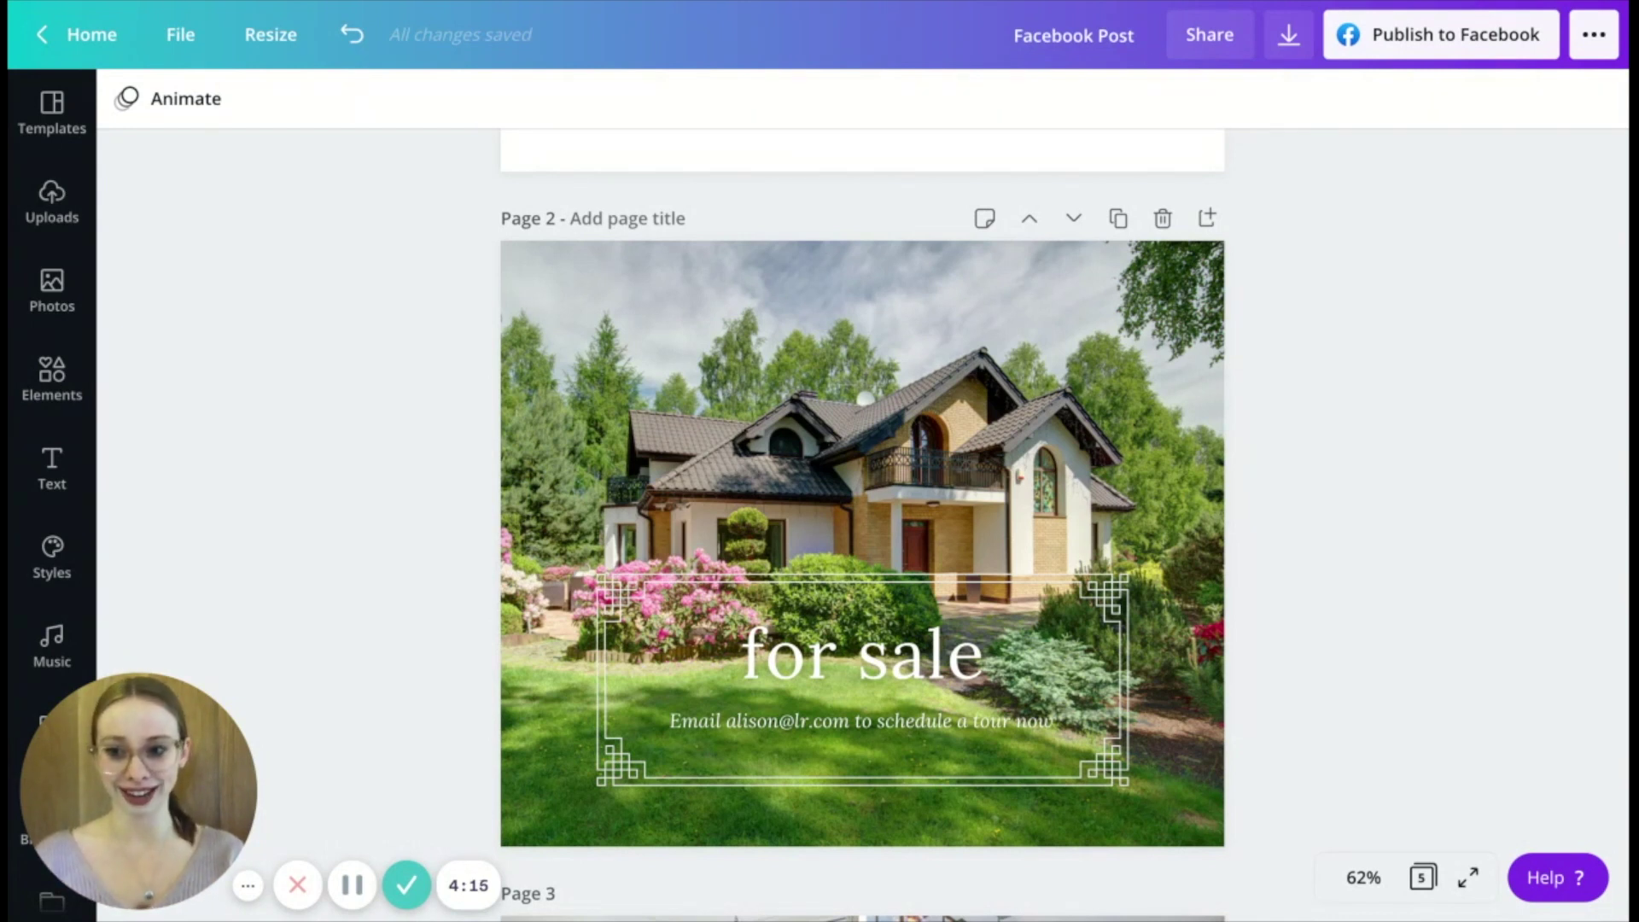
# Step: Scroll to page 5, the ListReports Premium checklist, and select its checkboxes
pyautogui.scroll(-8, 1170, 632)
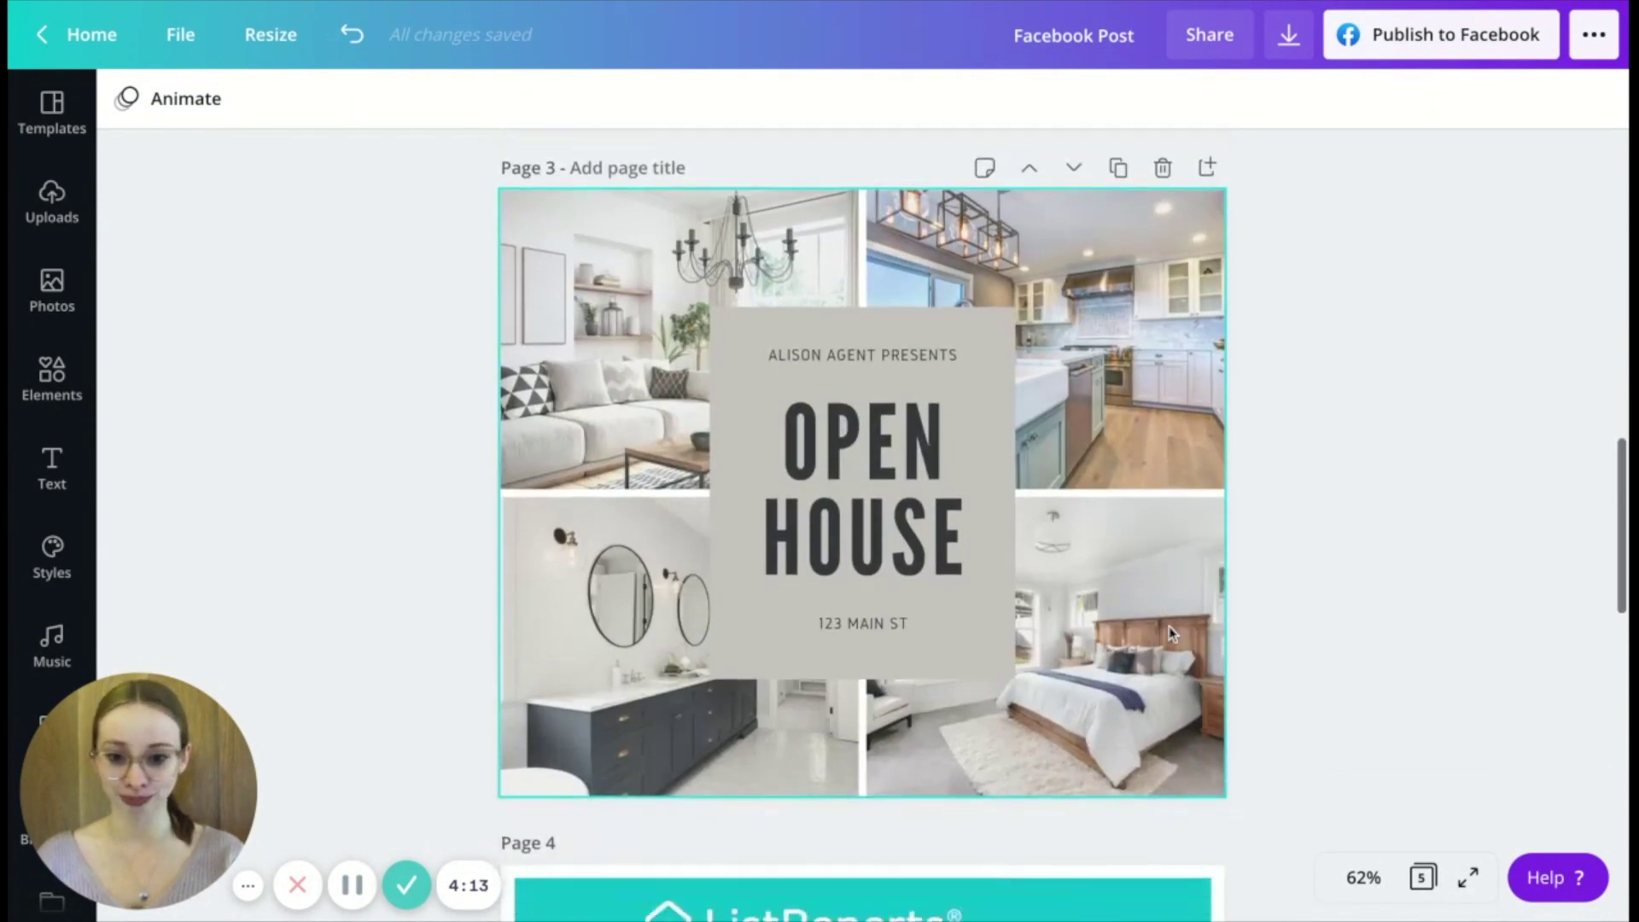
pyautogui.scroll(-15, 1170, 627)
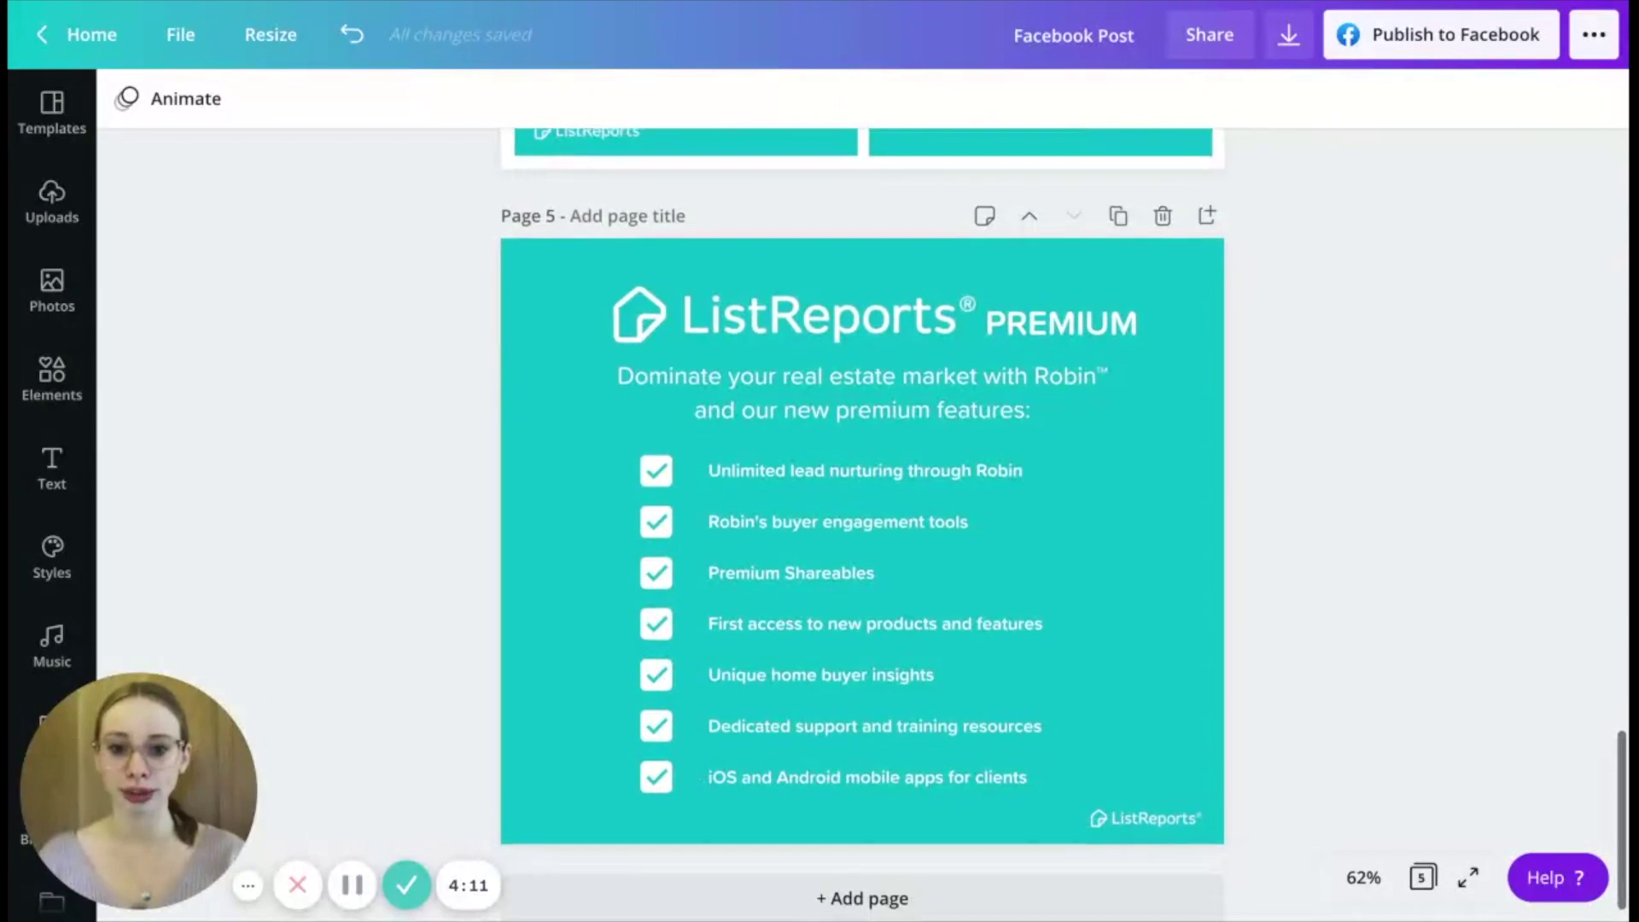
pyautogui.scroll(-1, 1207, 513)
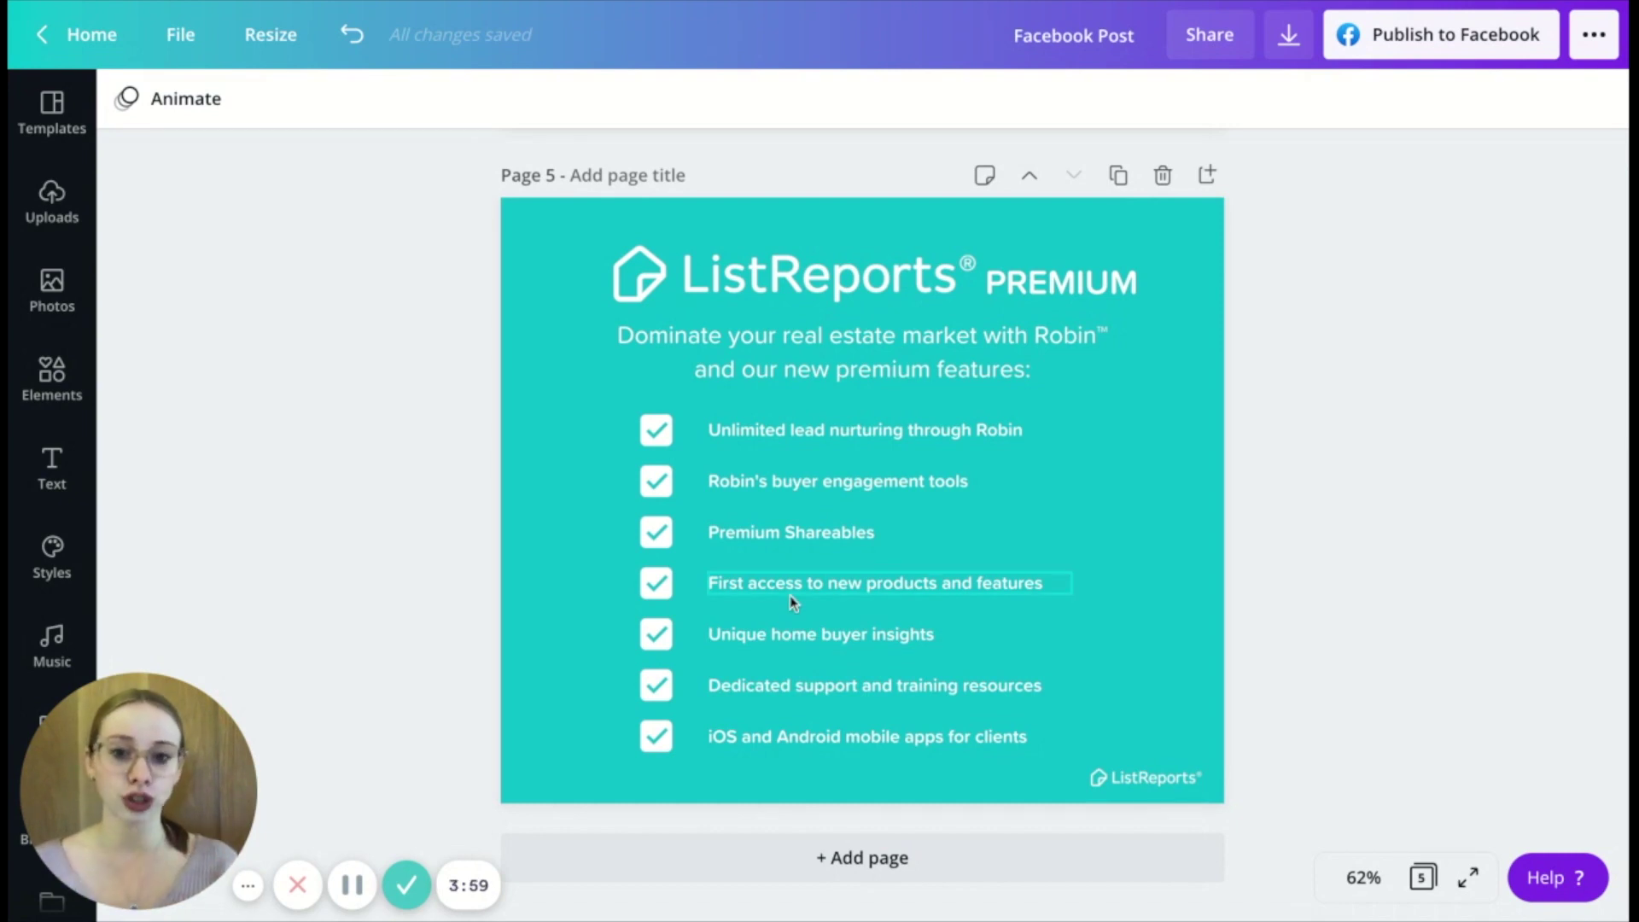
pyautogui.click(660, 436)
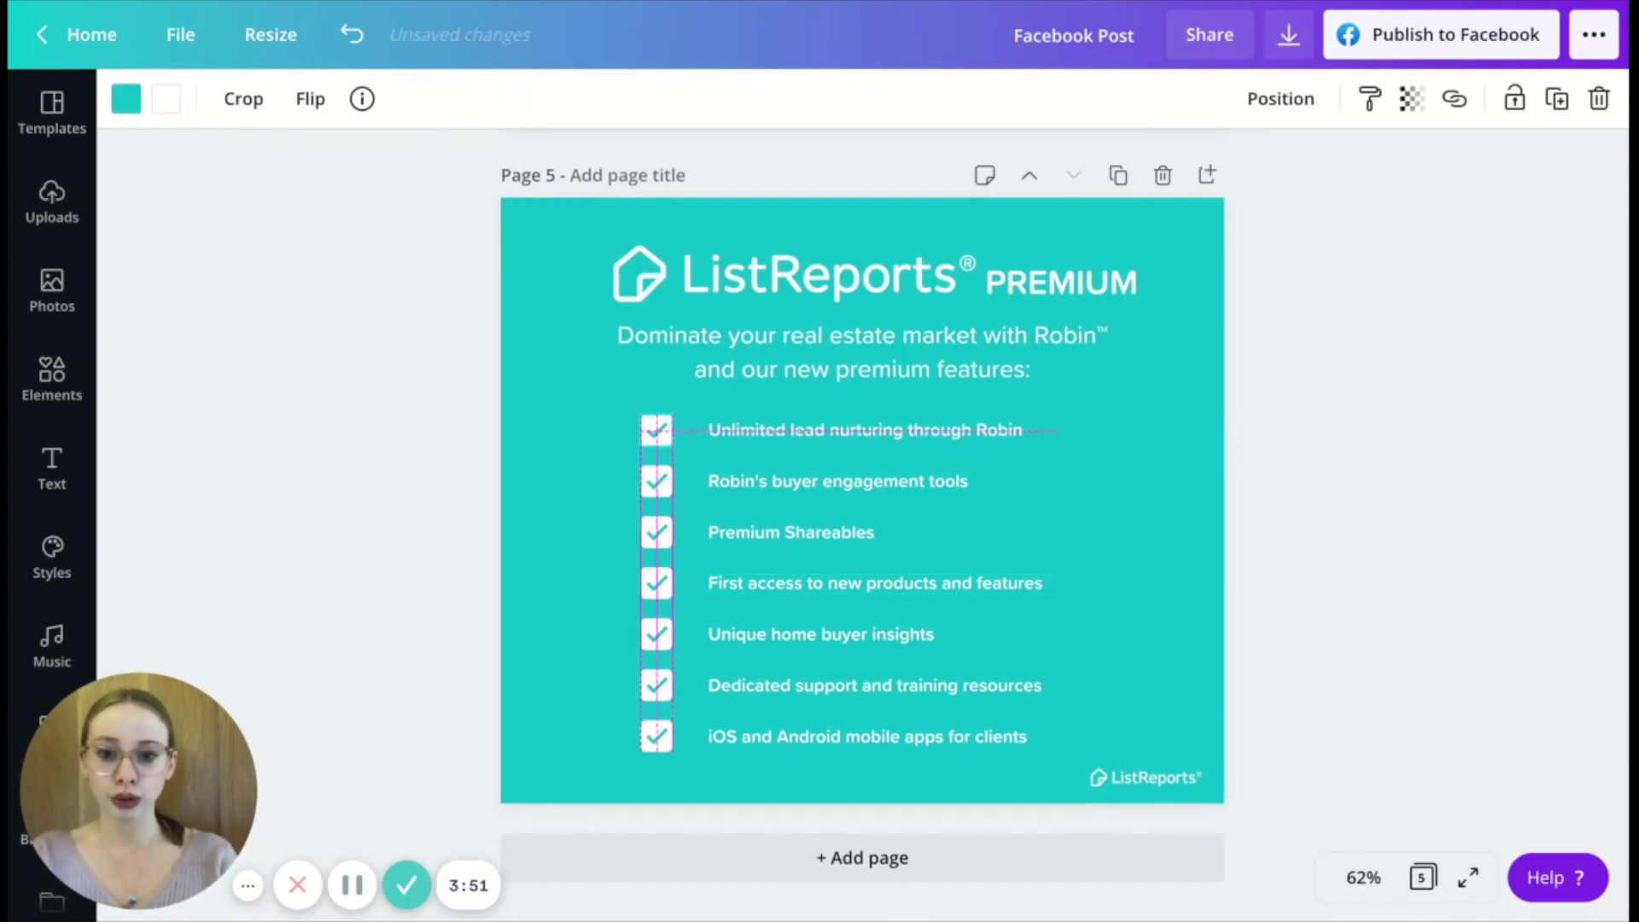
# Step: Nudge the fifth checkbox slightly upward in the original column
pyautogui.click(658, 433)
pyautogui.click(648, 650)
pyautogui.moveTo(647, 650); pyautogui.dragTo(654, 643)
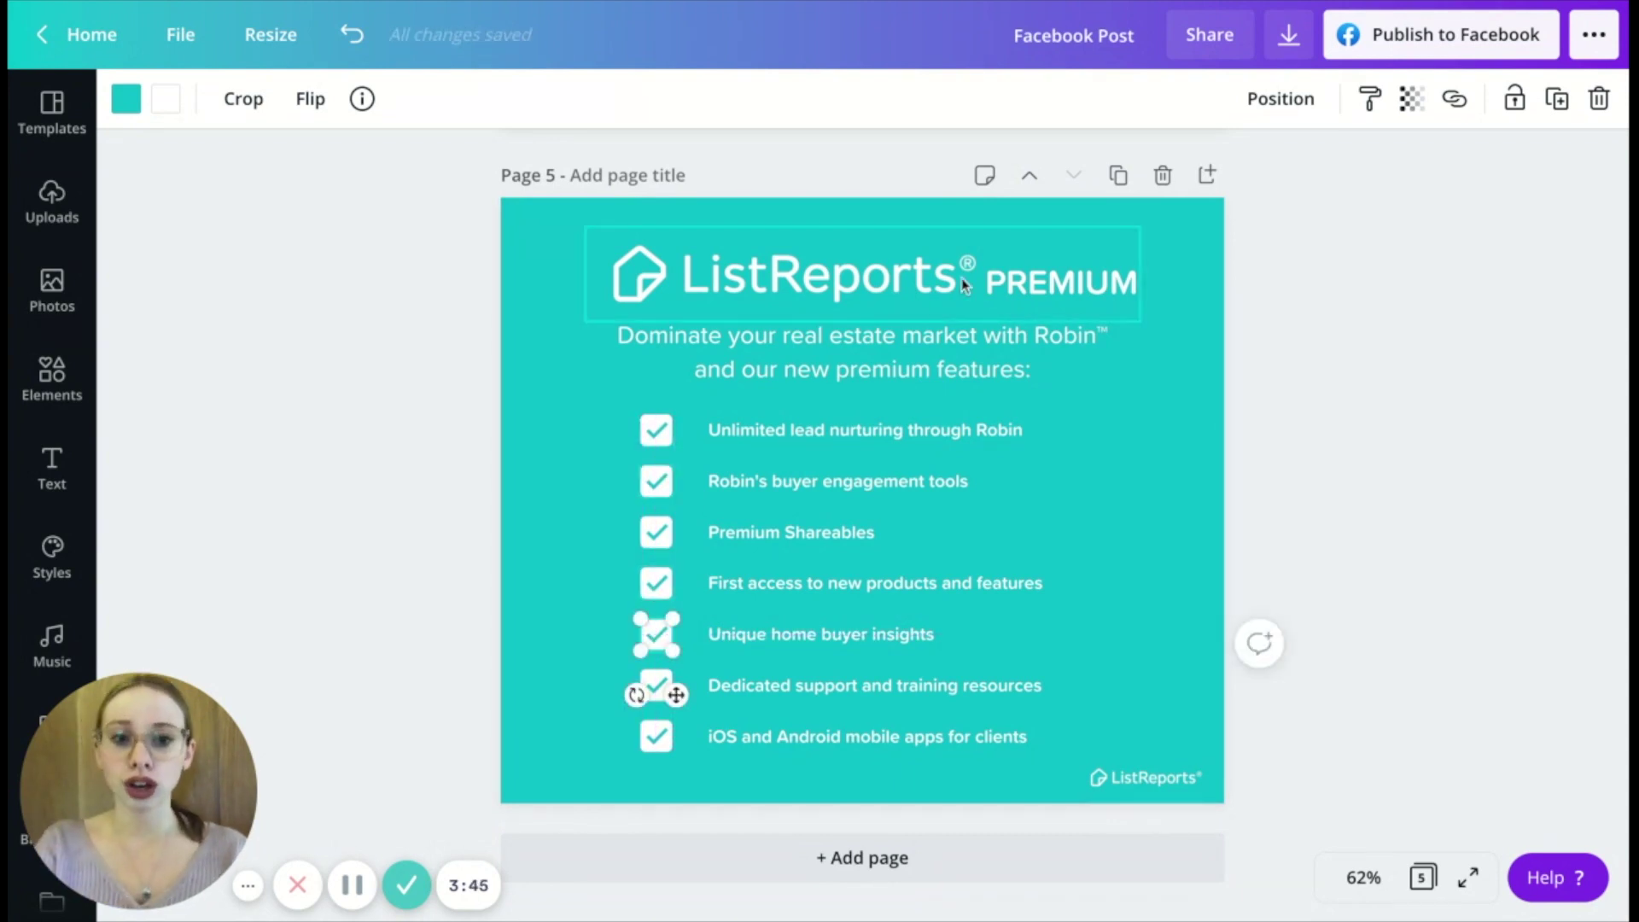
# Step: Alt-drag copies of the first checkbox into a staggered column left of the checklist
pyautogui.click(662, 443)
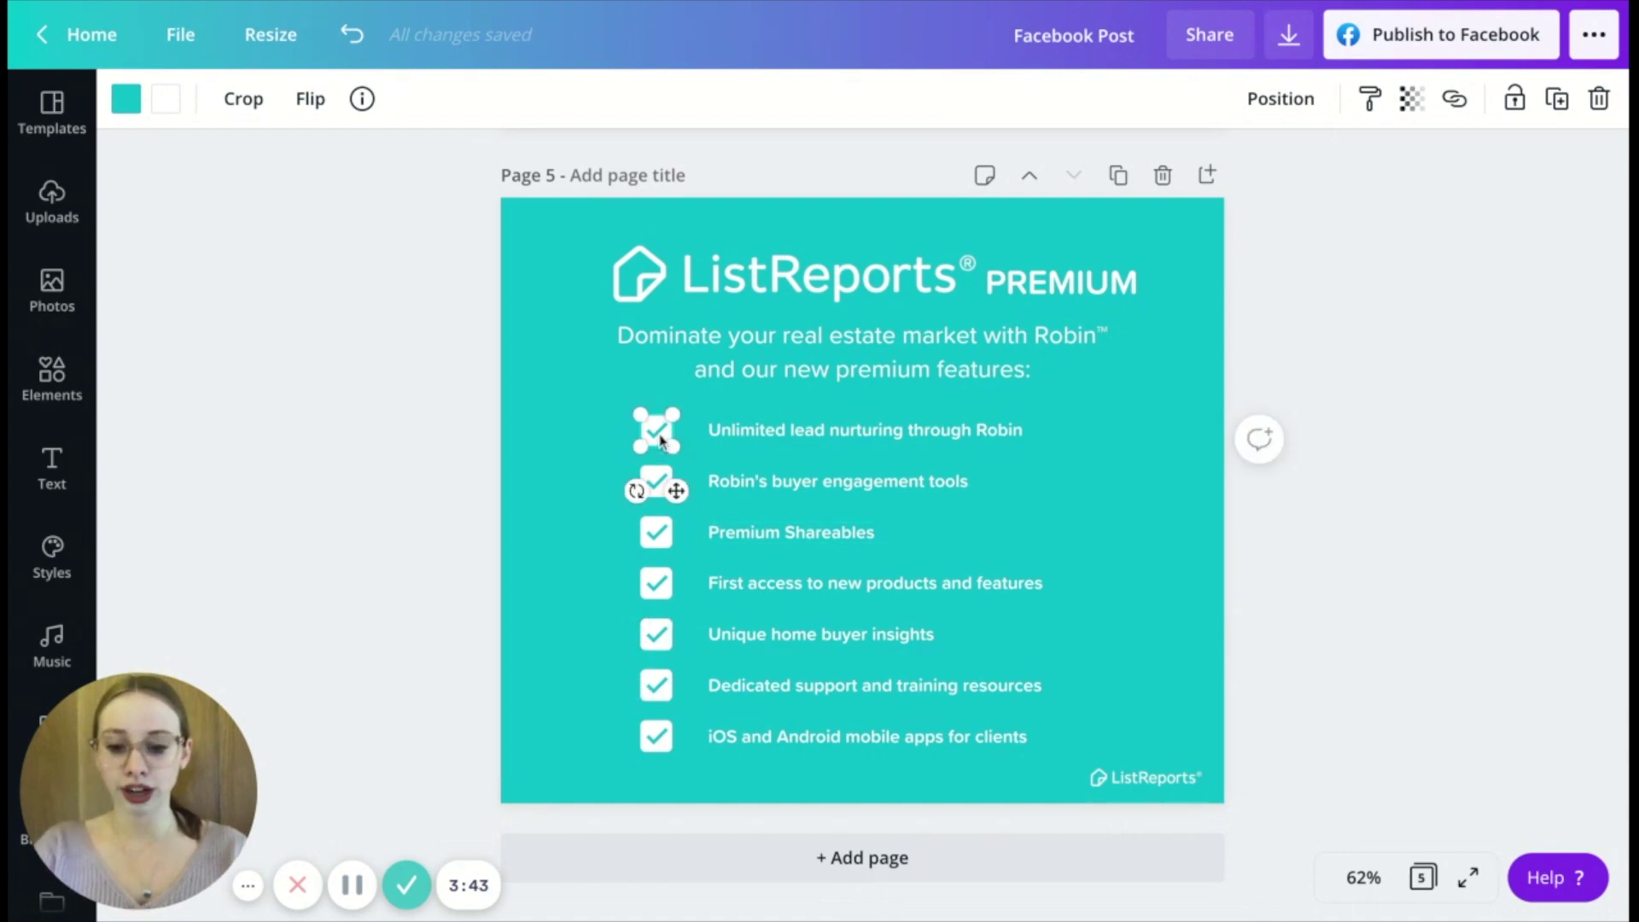
pyautogui.moveTo(663, 439); pyautogui.dragTo(642, 509)
pyautogui.click(677, 446)
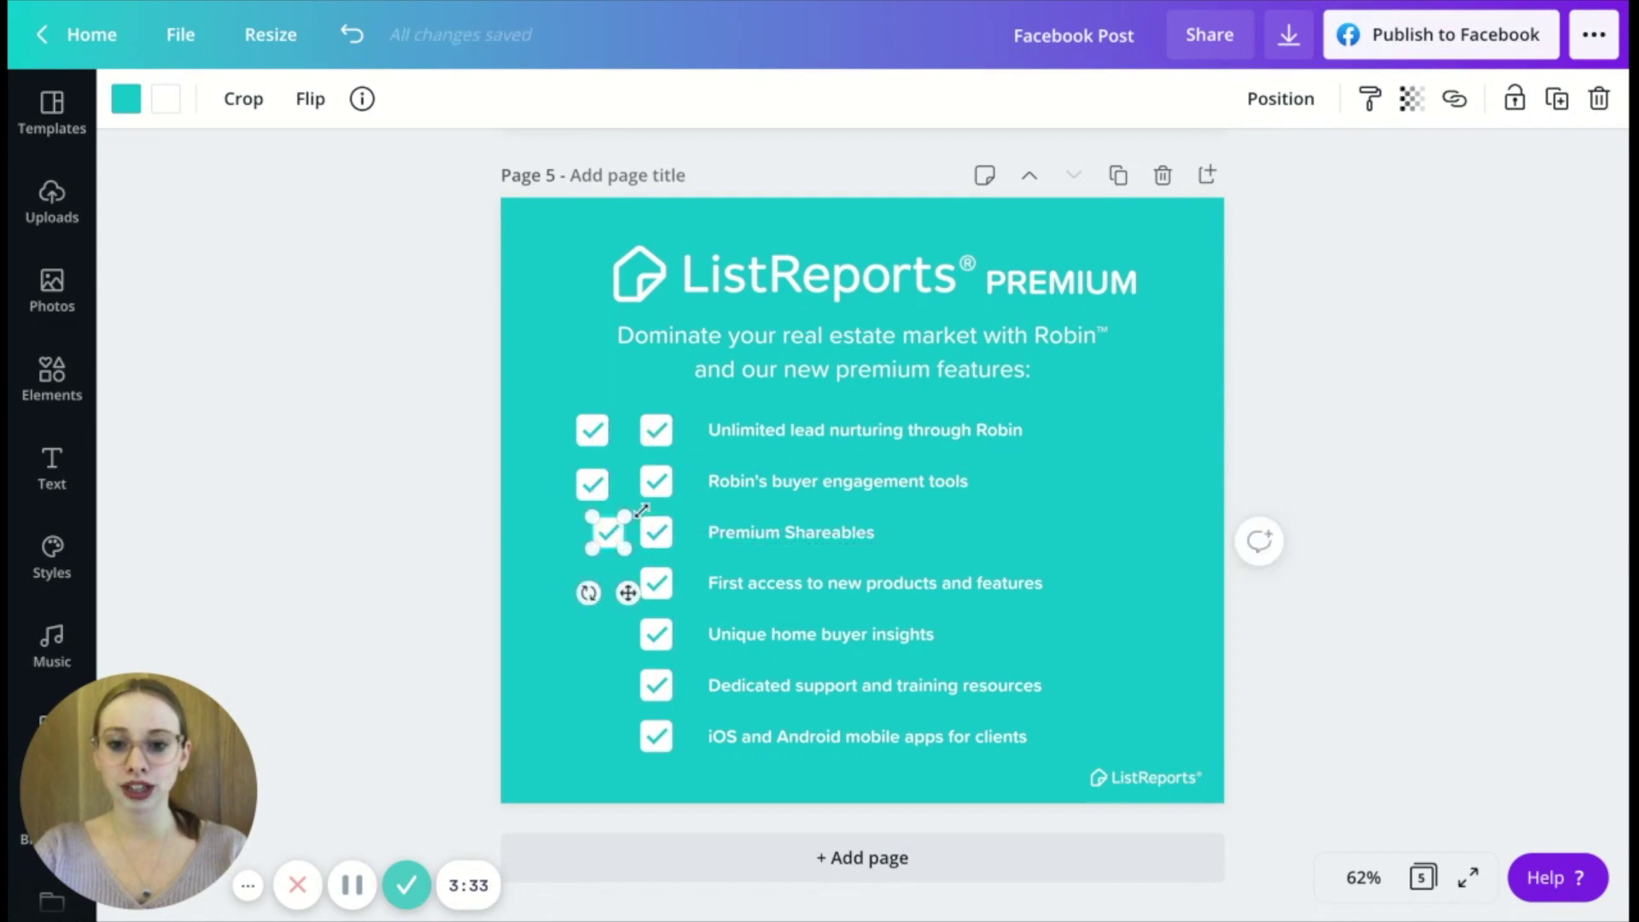
pyautogui.moveTo(668, 444); pyautogui.dragTo(627, 571)
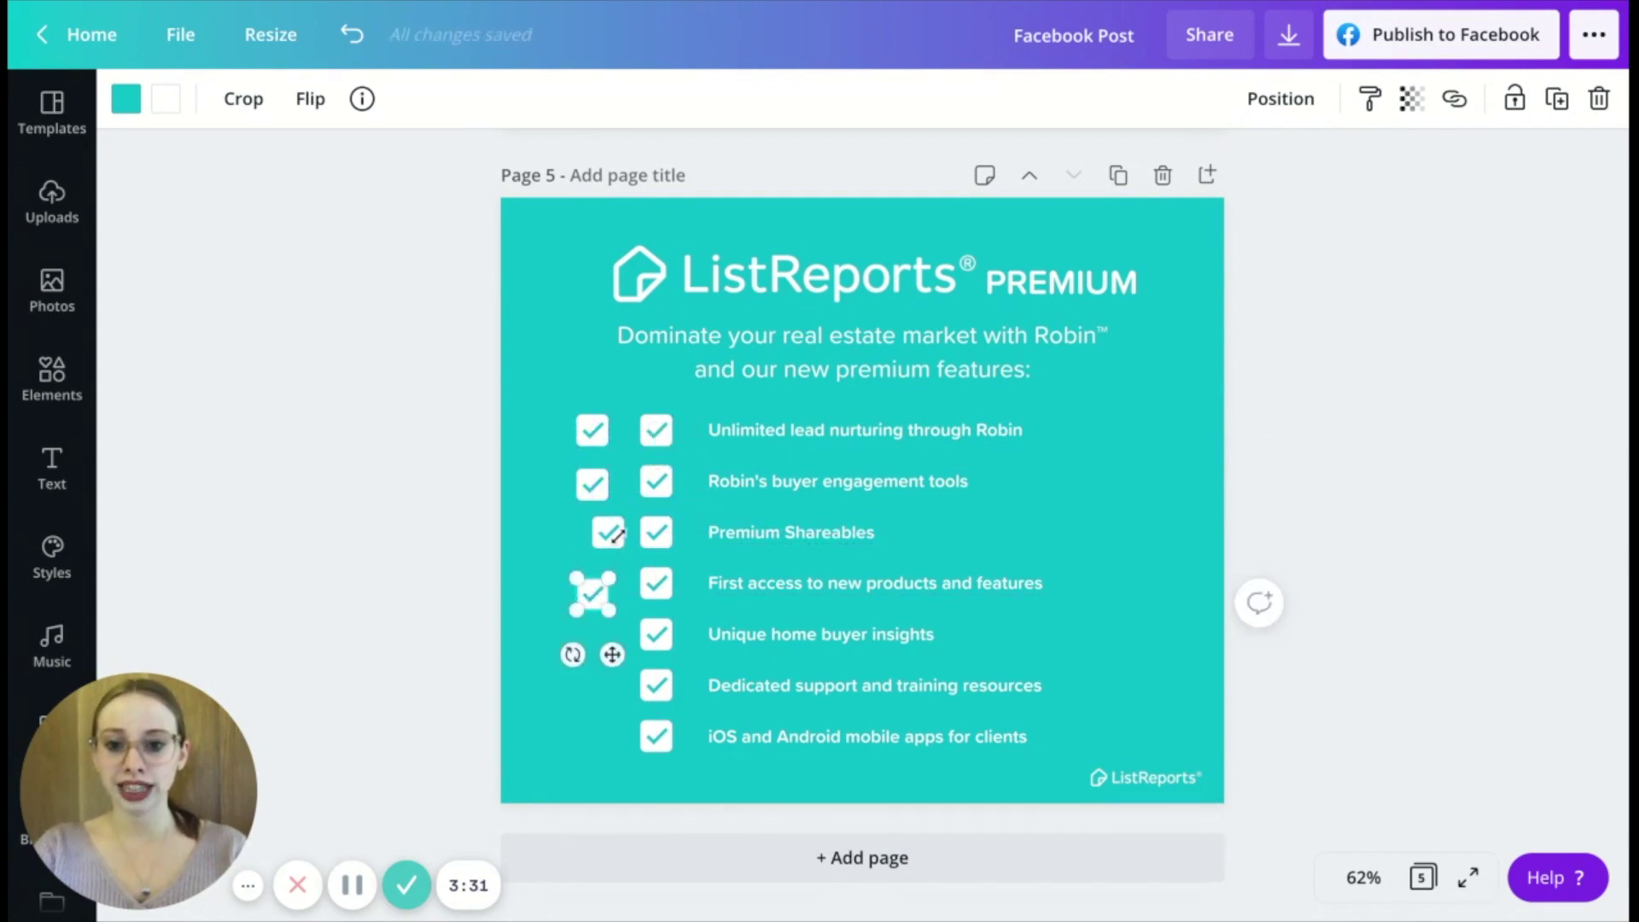
pyautogui.moveTo(668, 444); pyautogui.dragTo(601, 743)
# Step: Select the seven copied checkboxes and apply Position > Tidy up to align and space them
pyautogui.click(552, 762)
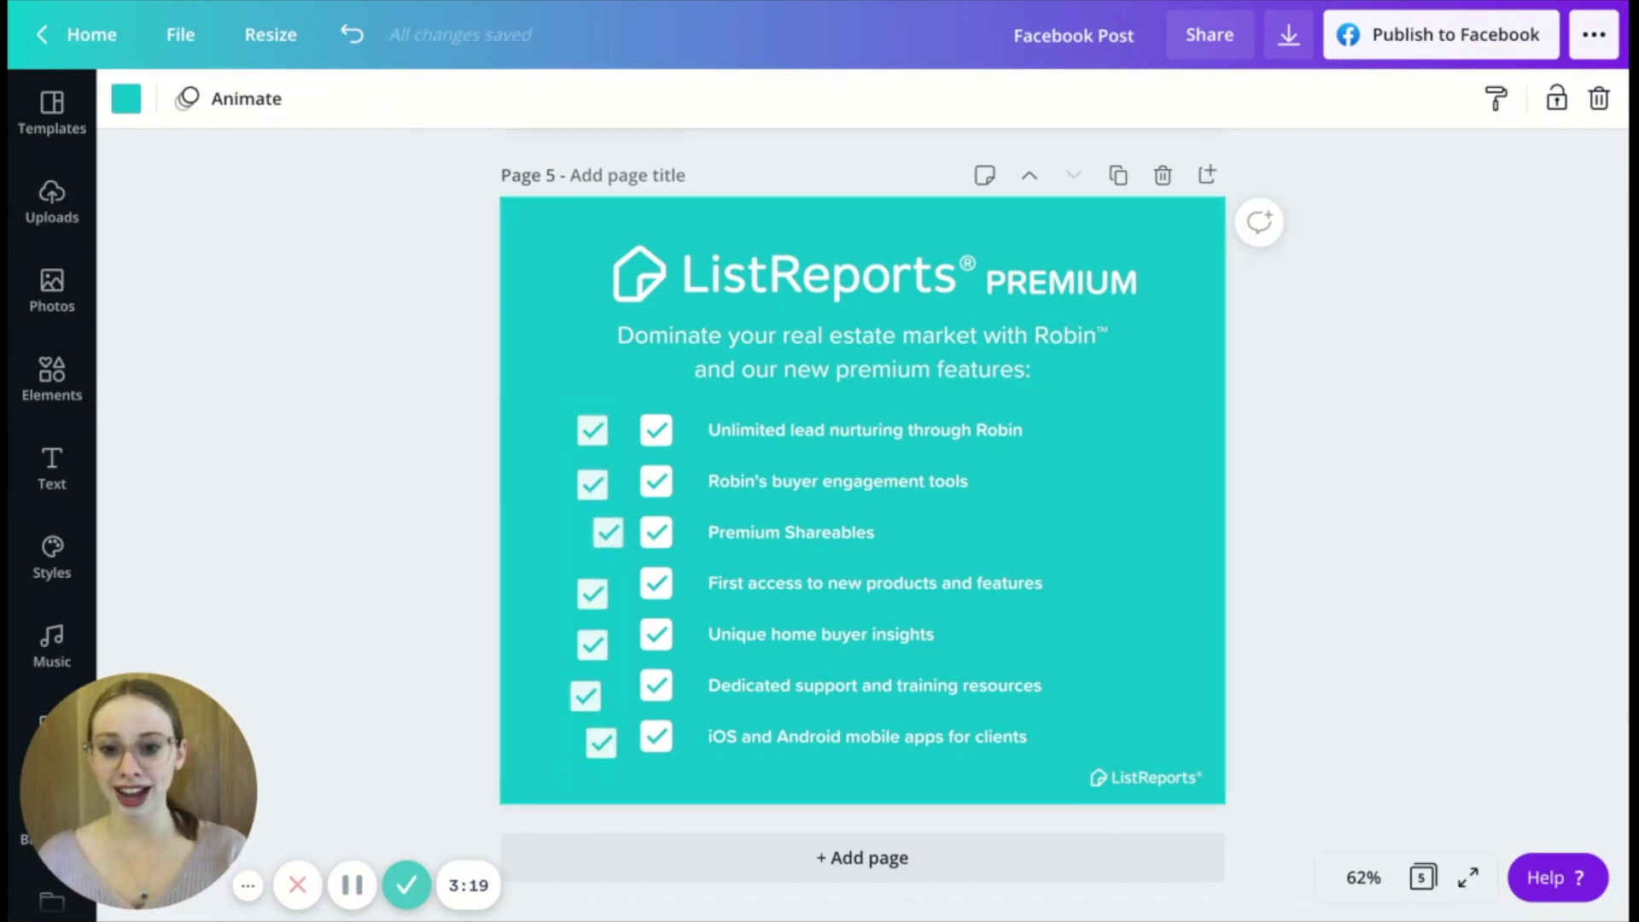
pyautogui.moveTo(602, 536); pyautogui.dragTo(632, 768)
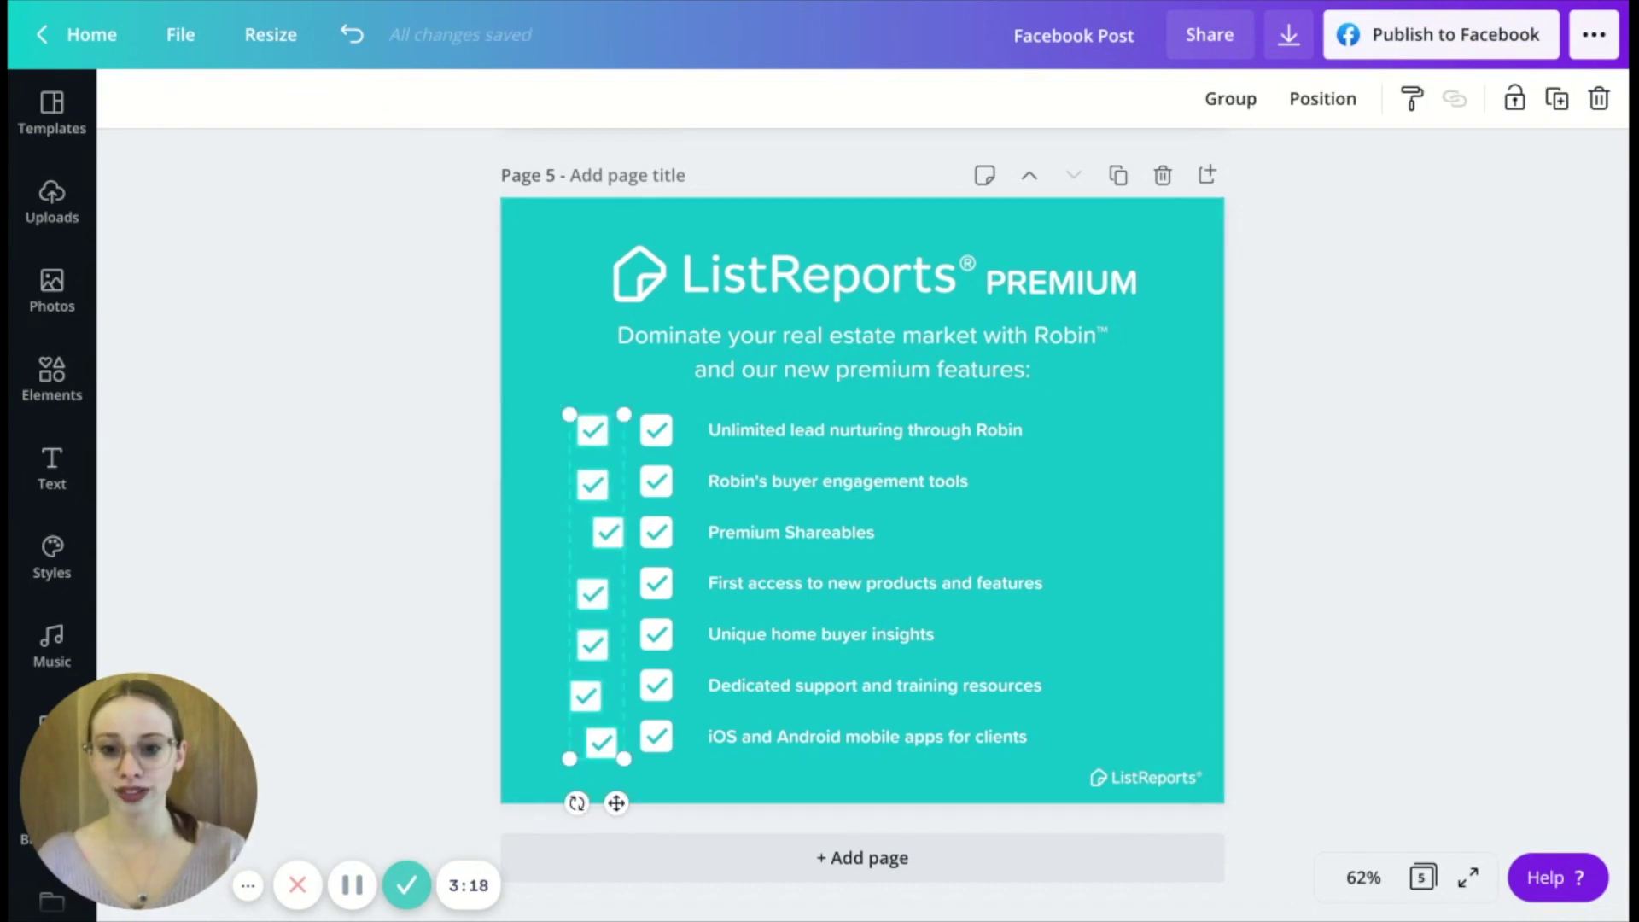
pyautogui.click(1322, 99)
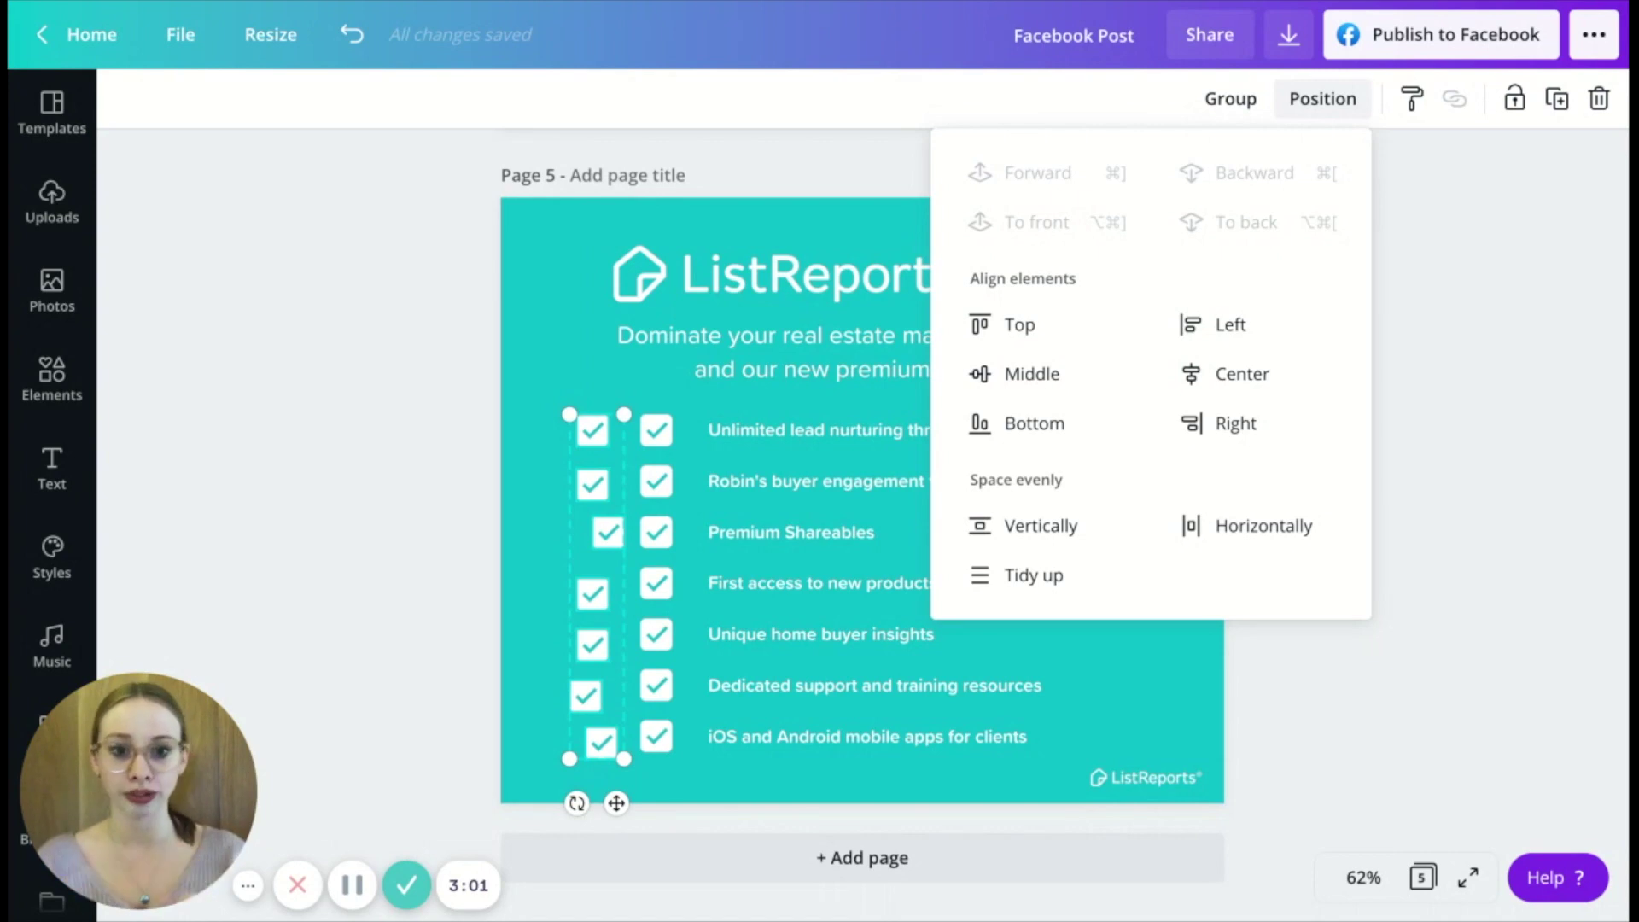
pyautogui.click(1020, 576)
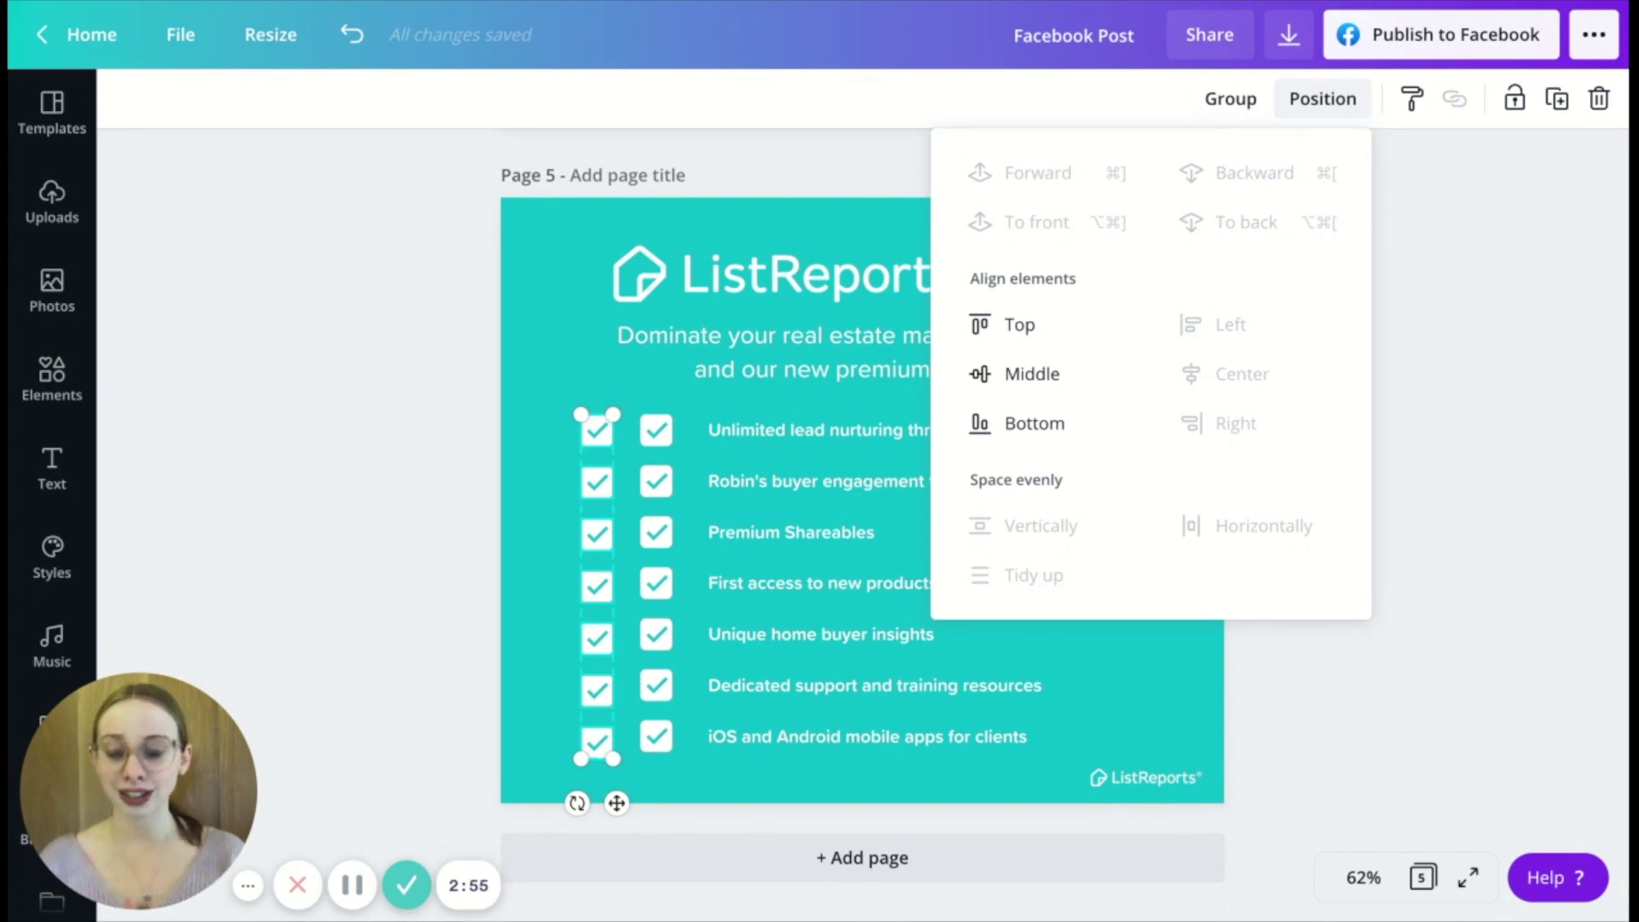
pyautogui.click(537, 583)
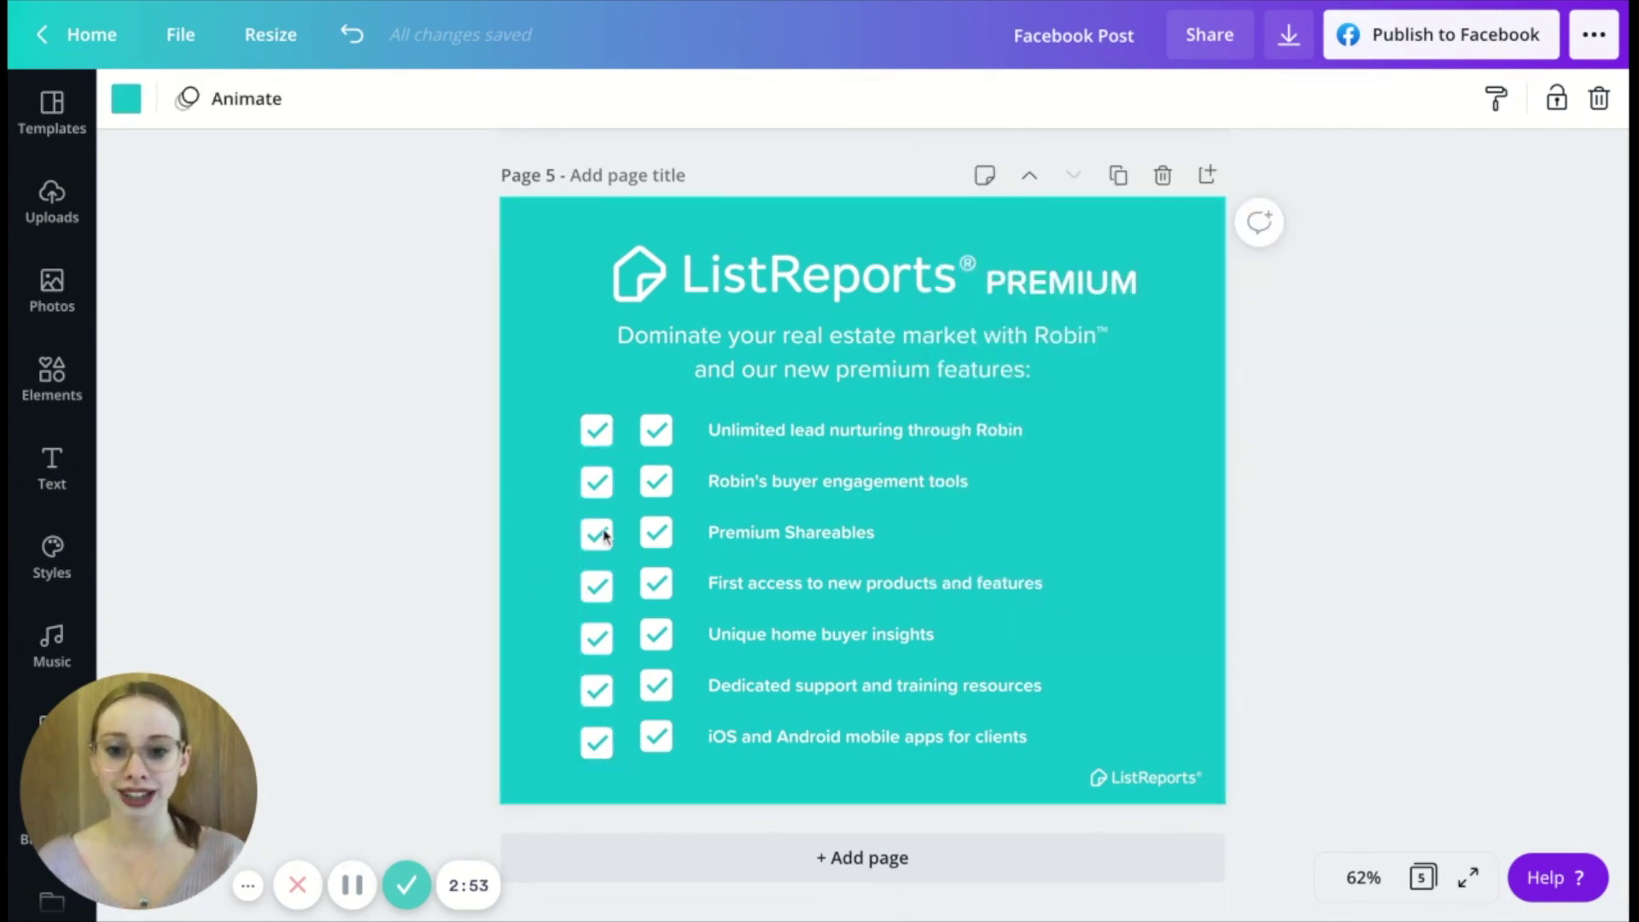
# Step: Resize the left checkbox column to match the list rows and group it
pyautogui.moveTo(567, 413); pyautogui.dragTo(602, 748)
pyautogui.moveTo(591, 625)
pyautogui.mouseDown()
pyautogui.moveTo(561, 627)
pyautogui.moveTo(579, 627)
pyautogui.mouseUp()
pyautogui.moveTo(562, 413)
pyautogui.mouseDown()
pyautogui.moveTo(566, 384)
pyautogui.moveTo(567, 410)
pyautogui.mouseUp()
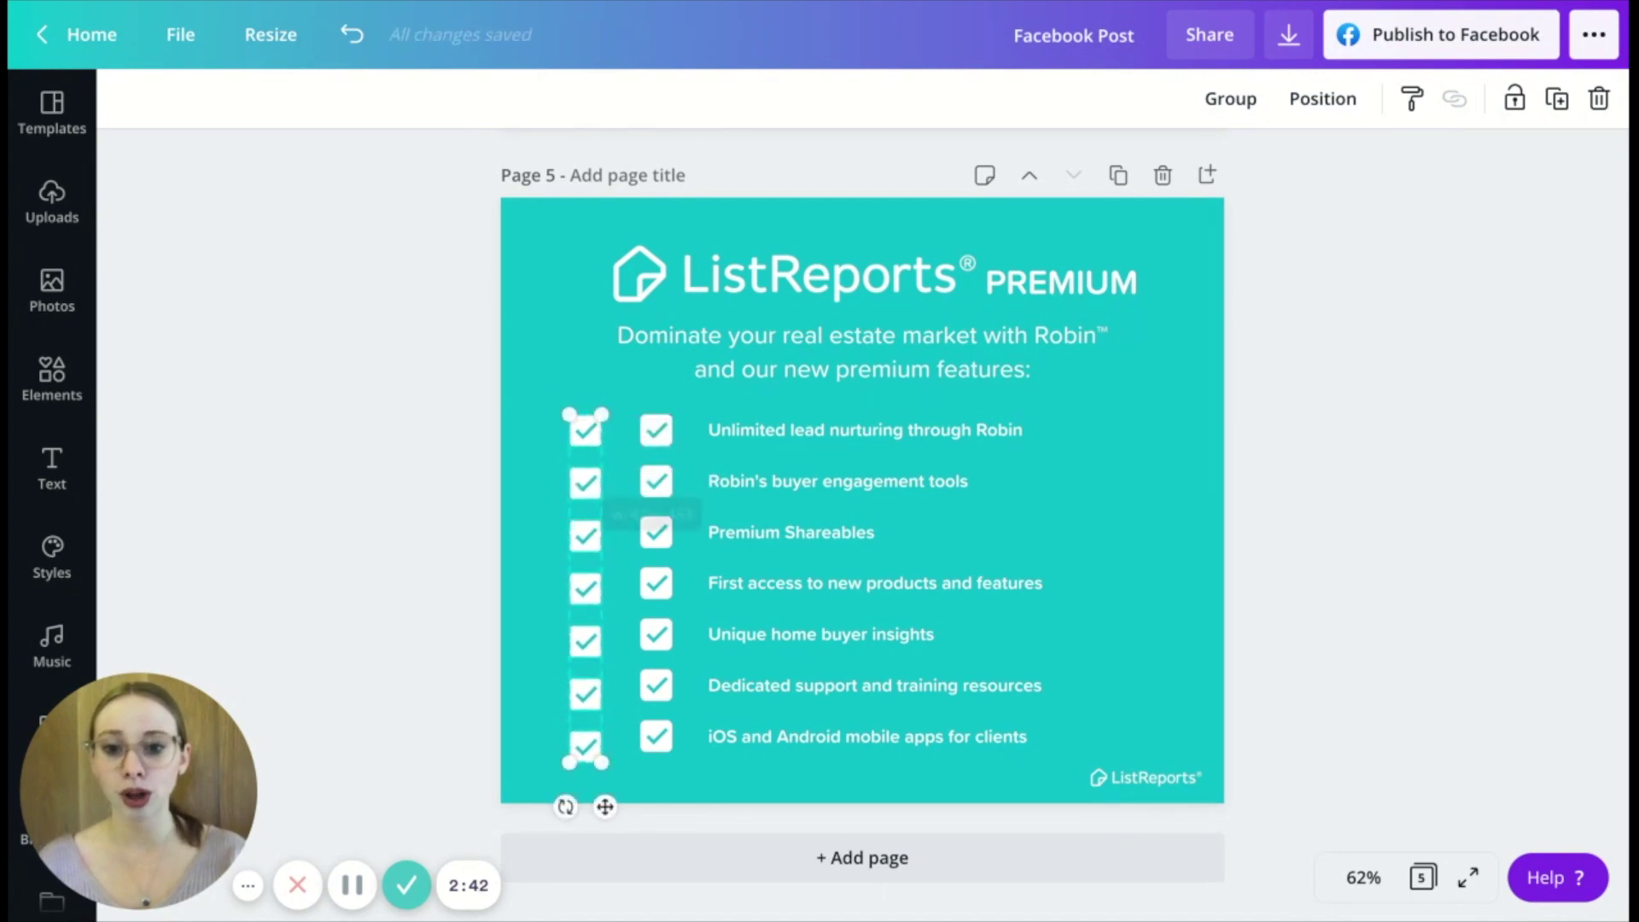
pyautogui.click(1232, 109)
# Step: Move the grouped checkbox column slightly right, closer to the original checkboxes
pyautogui.click(534, 597)
pyautogui.click(561, 598)
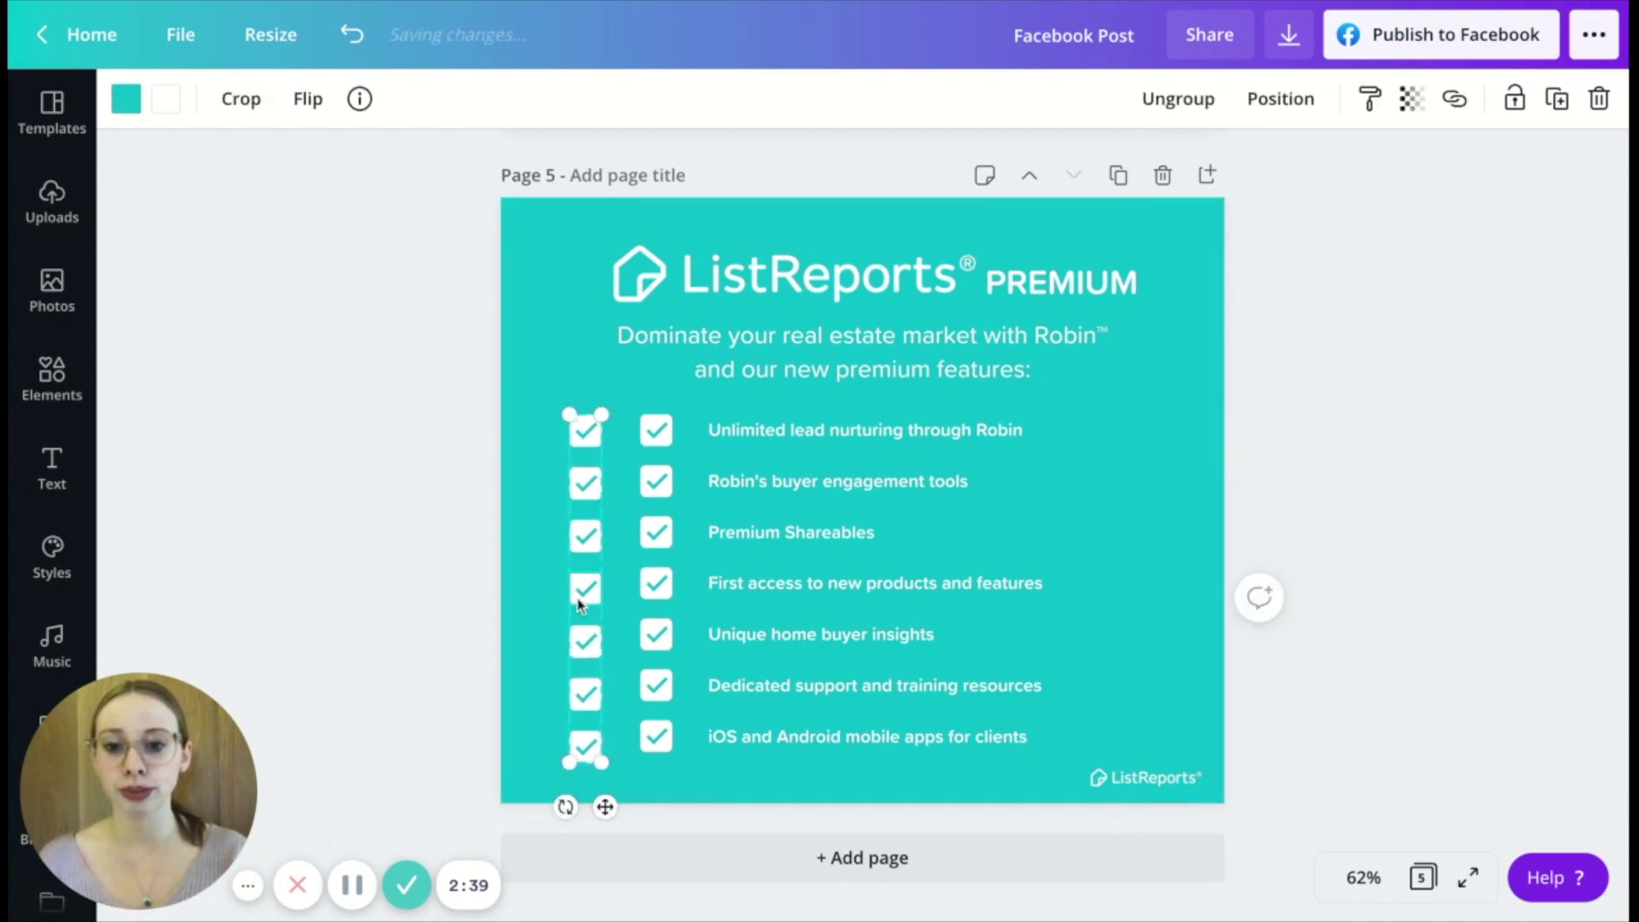
pyautogui.moveTo(577, 658)
pyautogui.mouseDown()
pyautogui.moveTo(578, 604)
pyautogui.moveTo(608, 658)
pyautogui.mouseUp()
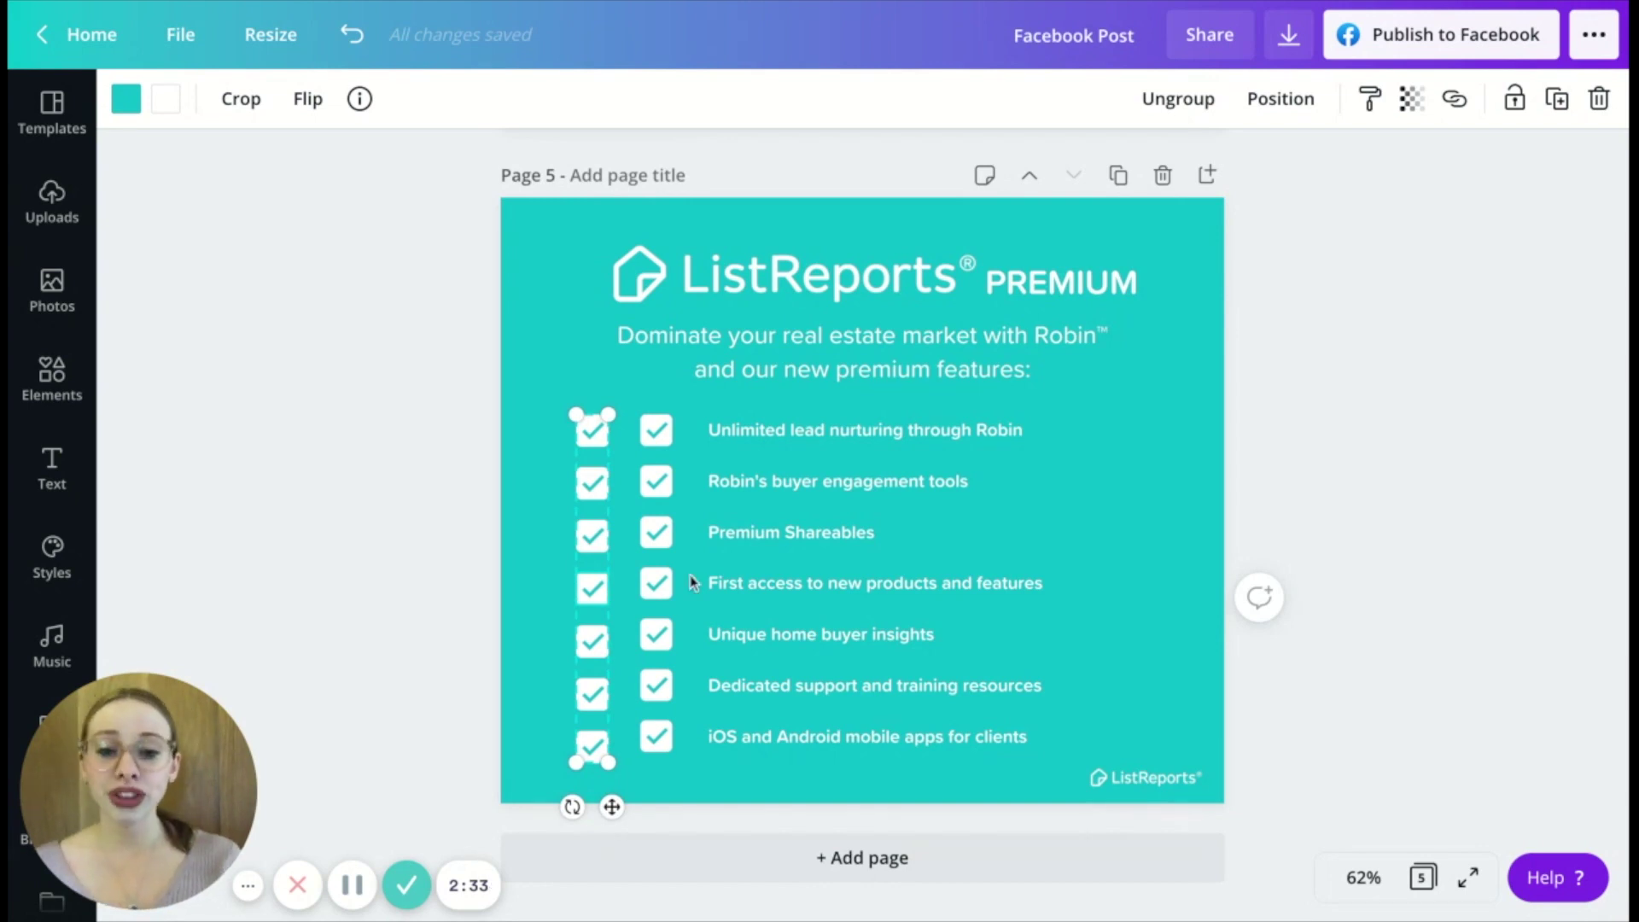
pyautogui.click(836, 446)
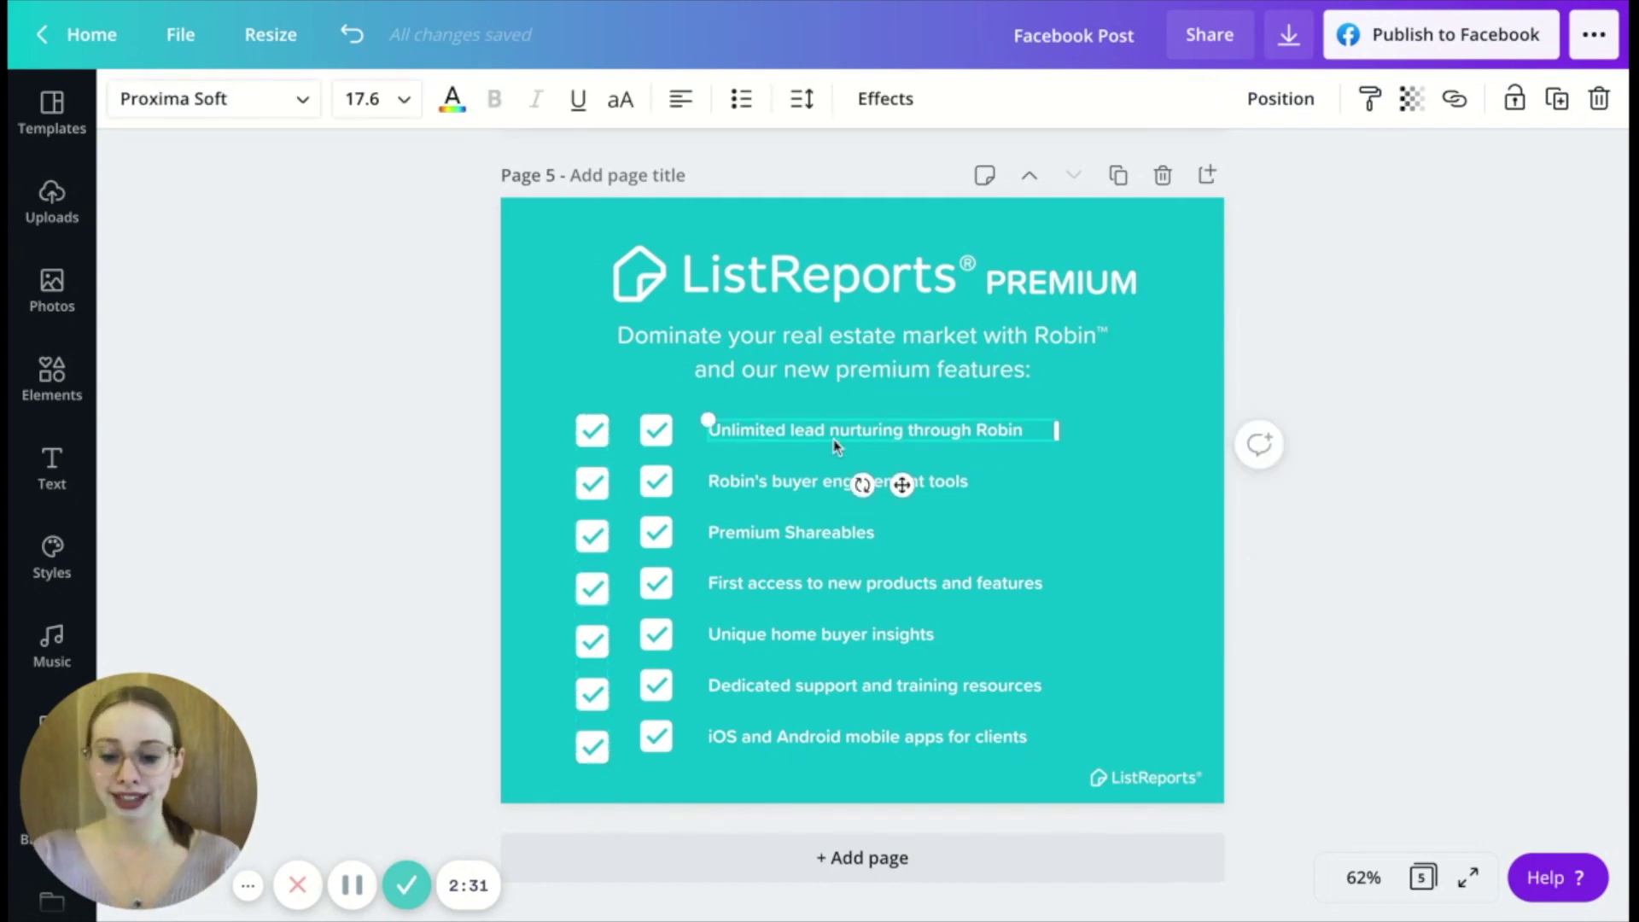
# Step: Reposition the Unlimited, Premium Shareables, First access, Unique home buyer insights and Dedicated support lines
pyautogui.moveTo(868, 434); pyautogui.dragTo(882, 439)
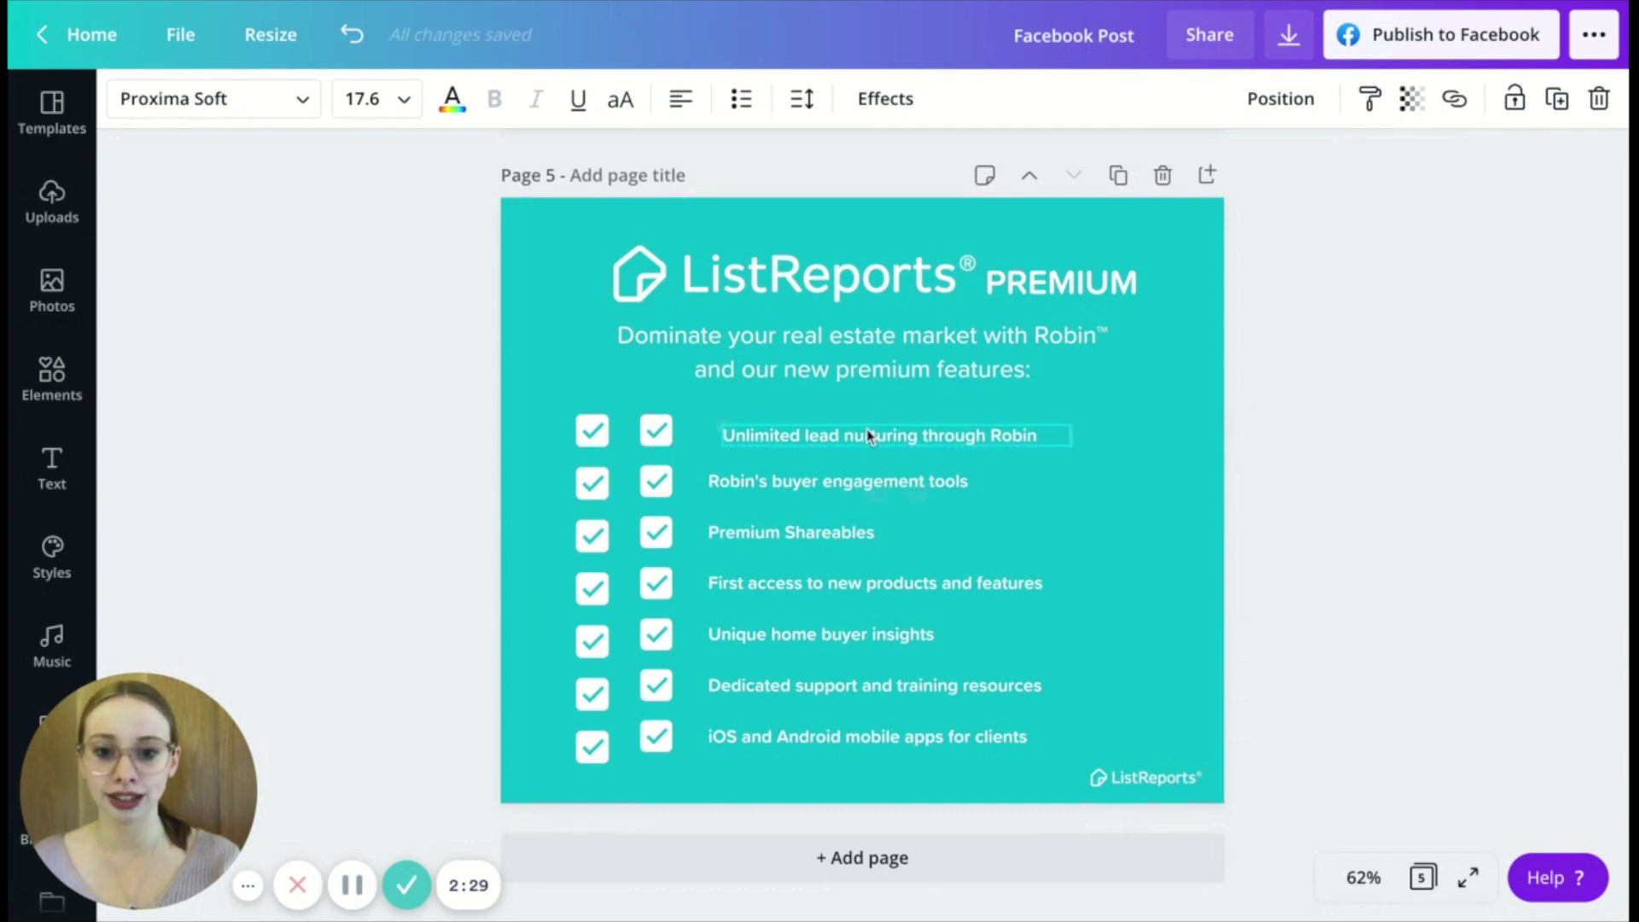
pyautogui.moveTo(807, 536); pyautogui.dragTo(809, 519)
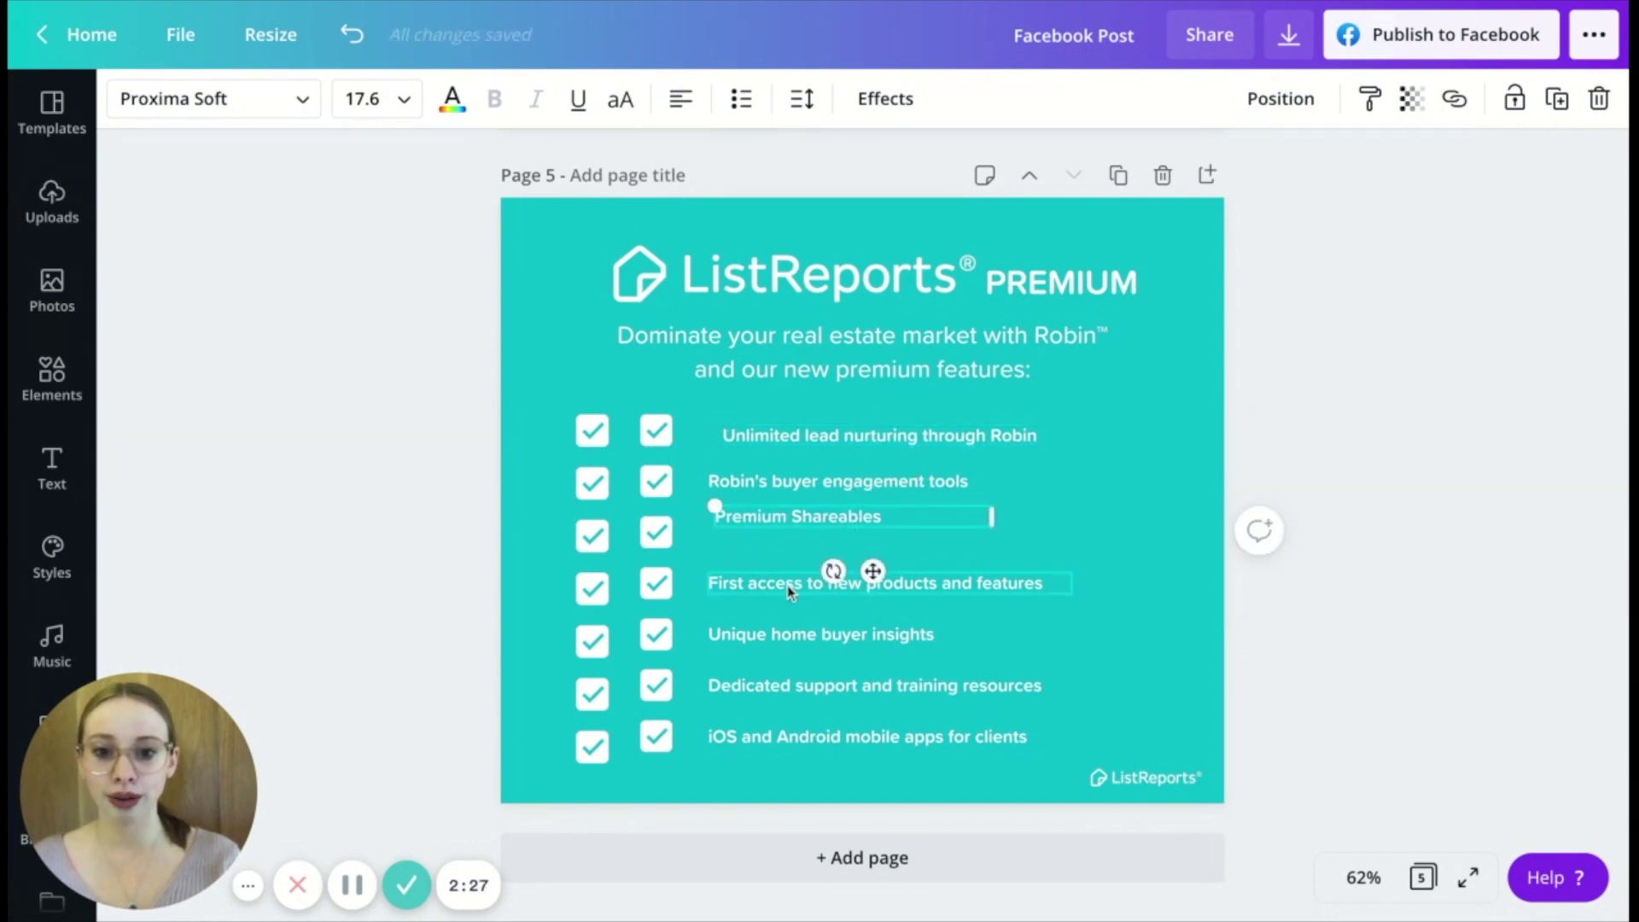
pyautogui.moveTo(787, 589); pyautogui.dragTo(787, 586)
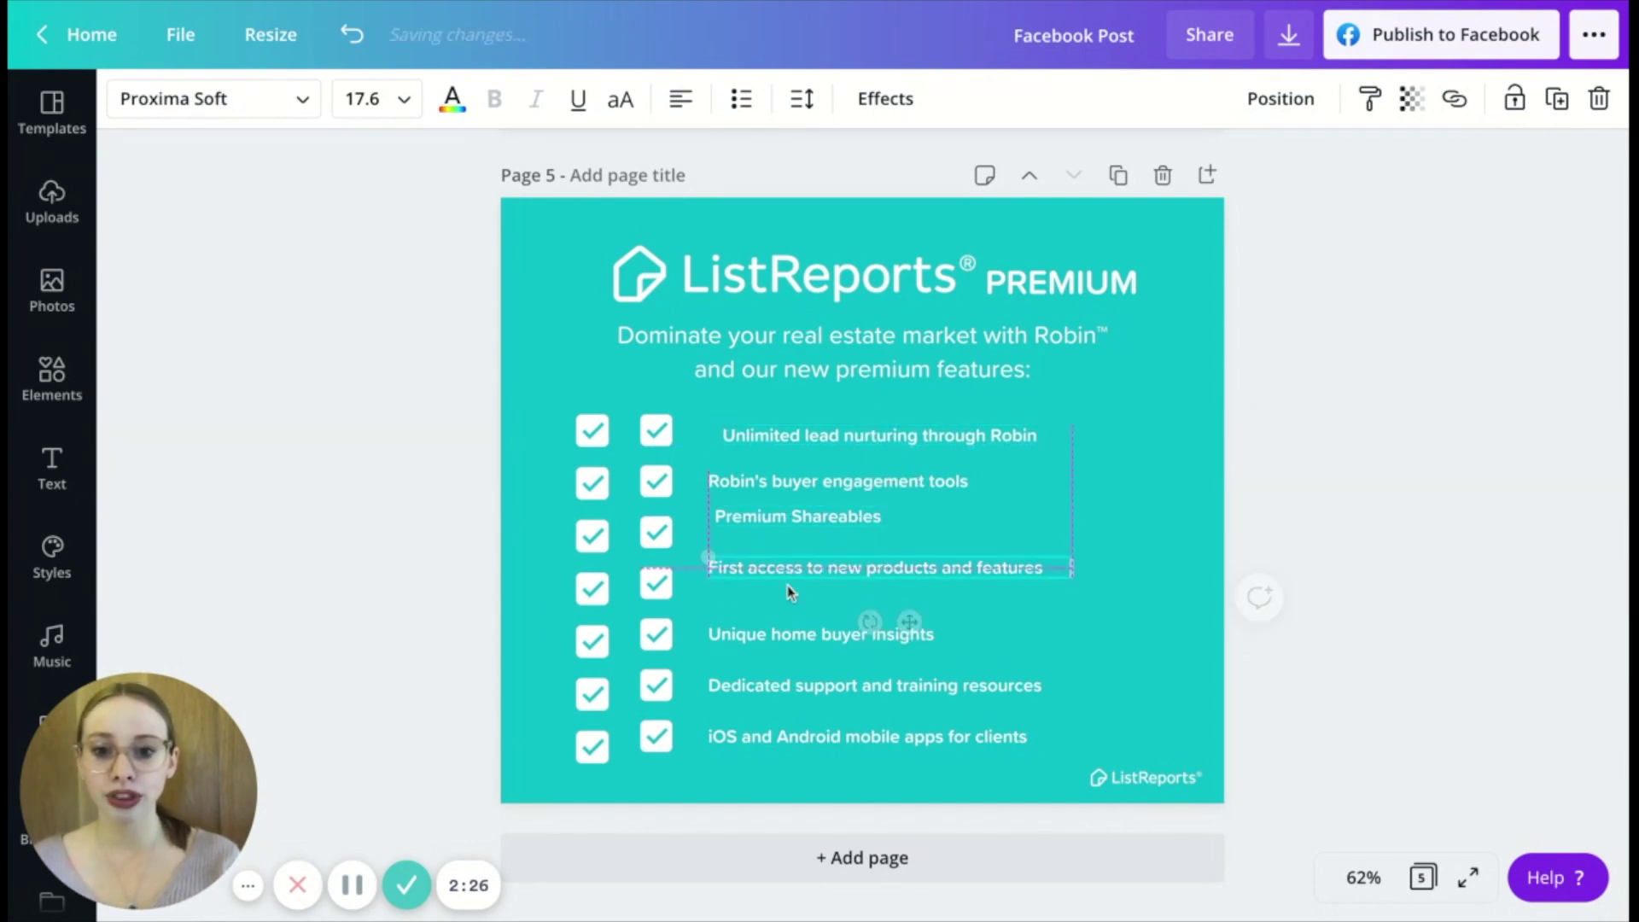
pyautogui.click(766, 630)
pyautogui.moveTo(765, 628); pyautogui.dragTo(765, 619)
pyautogui.moveTo(752, 687); pyautogui.dragTo(754, 694)
pyautogui.click(751, 434)
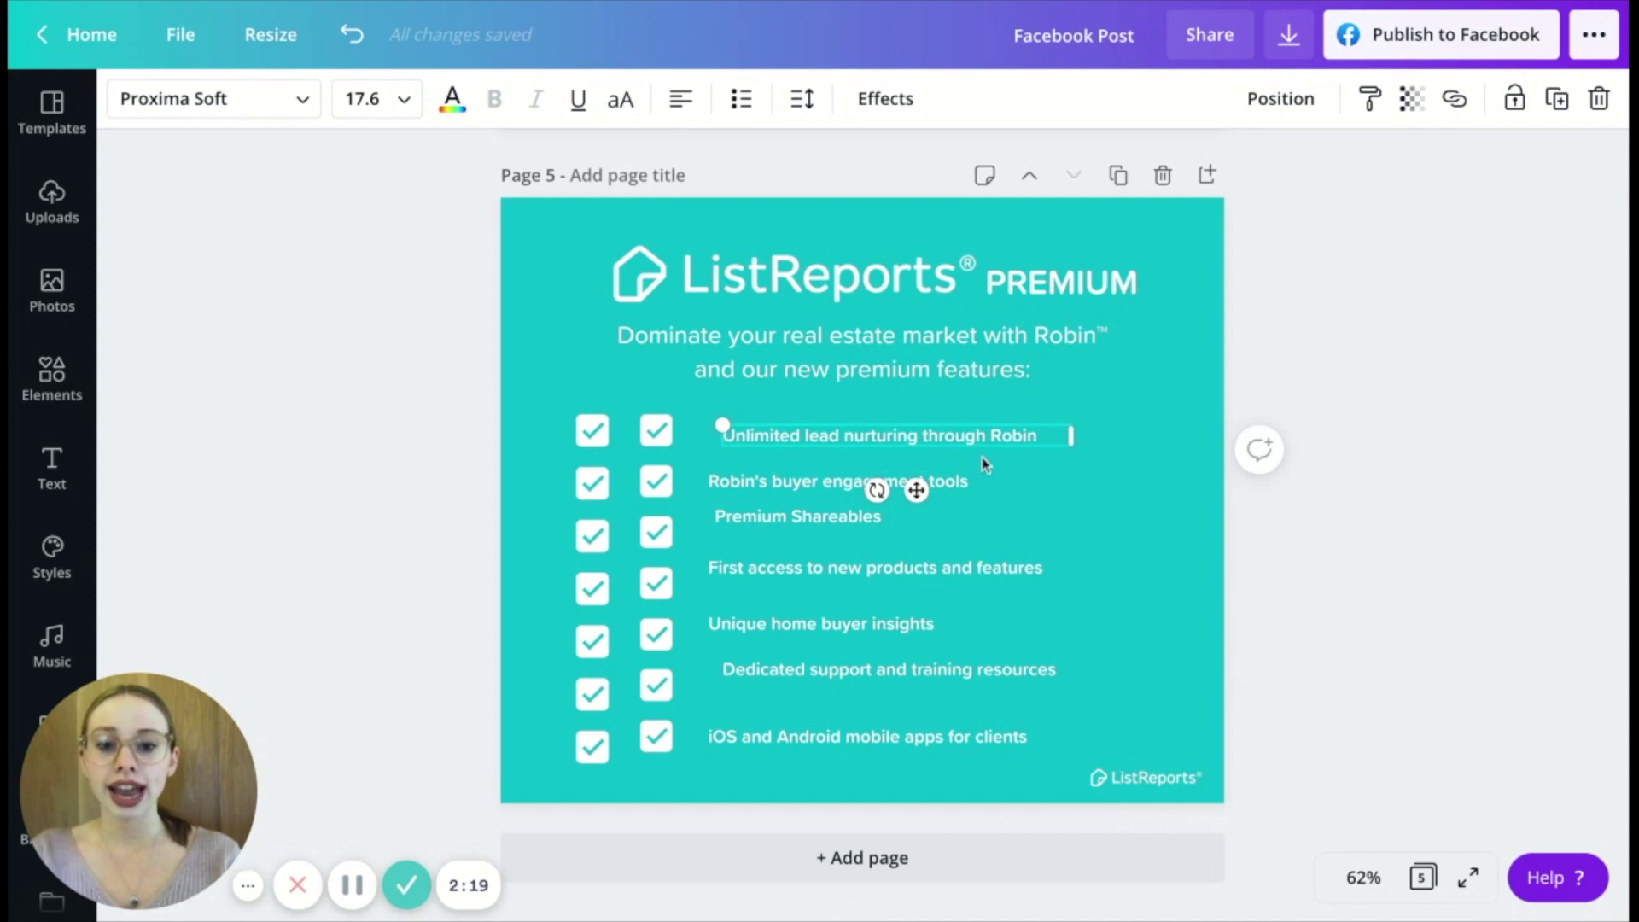
pyautogui.click(1071, 551)
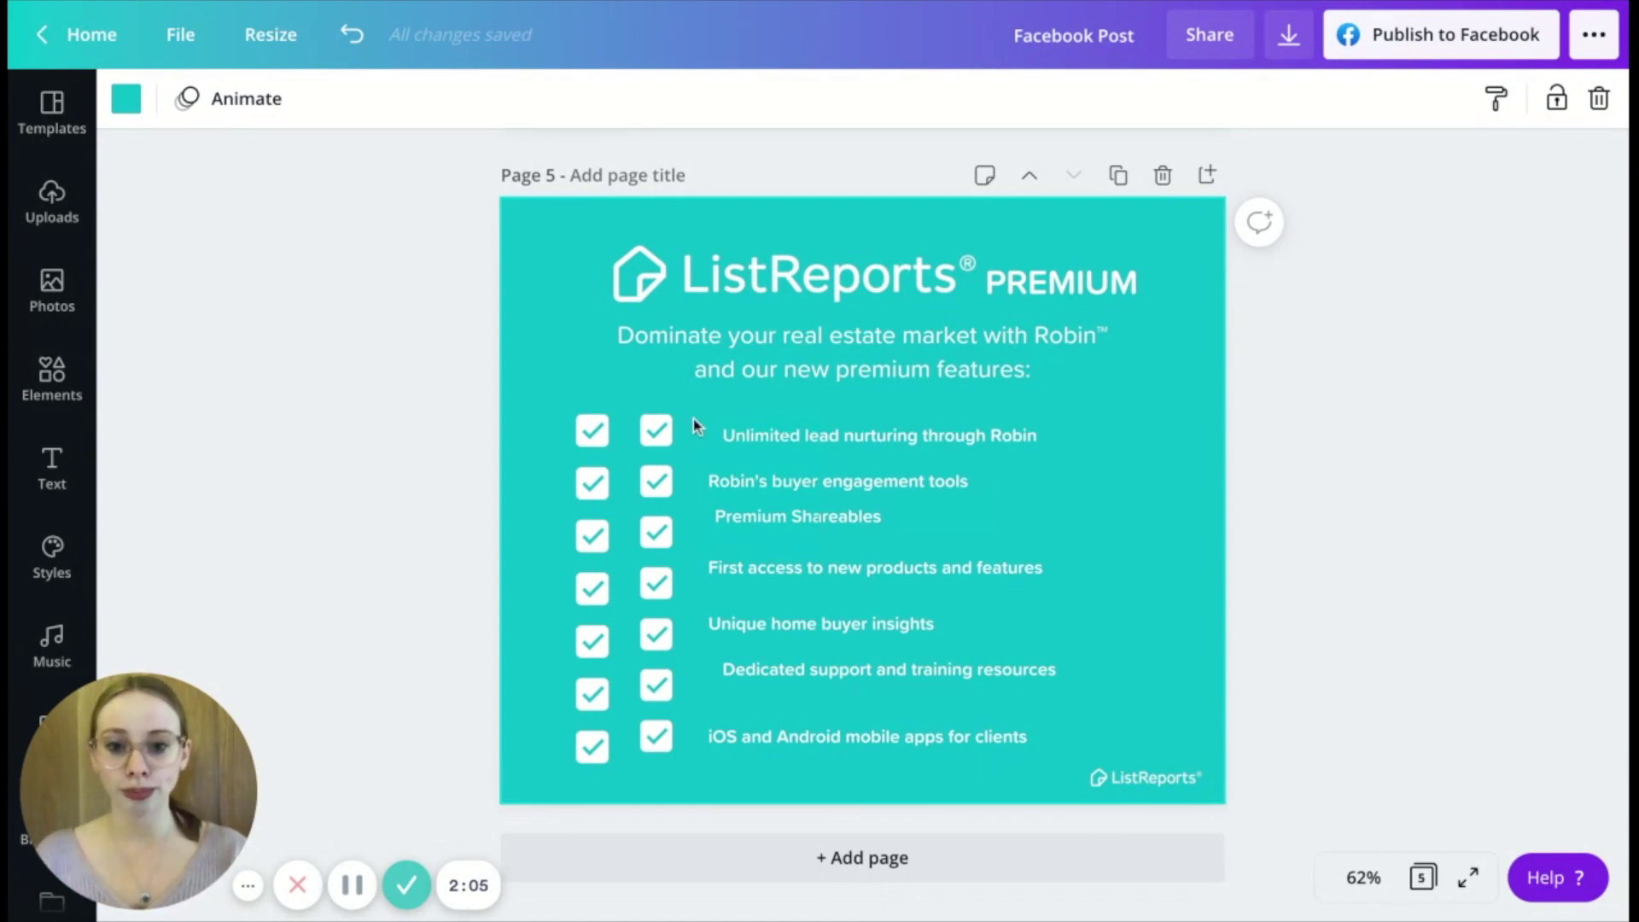
pyautogui.moveTo(693, 424); pyautogui.dragTo(1076, 538)
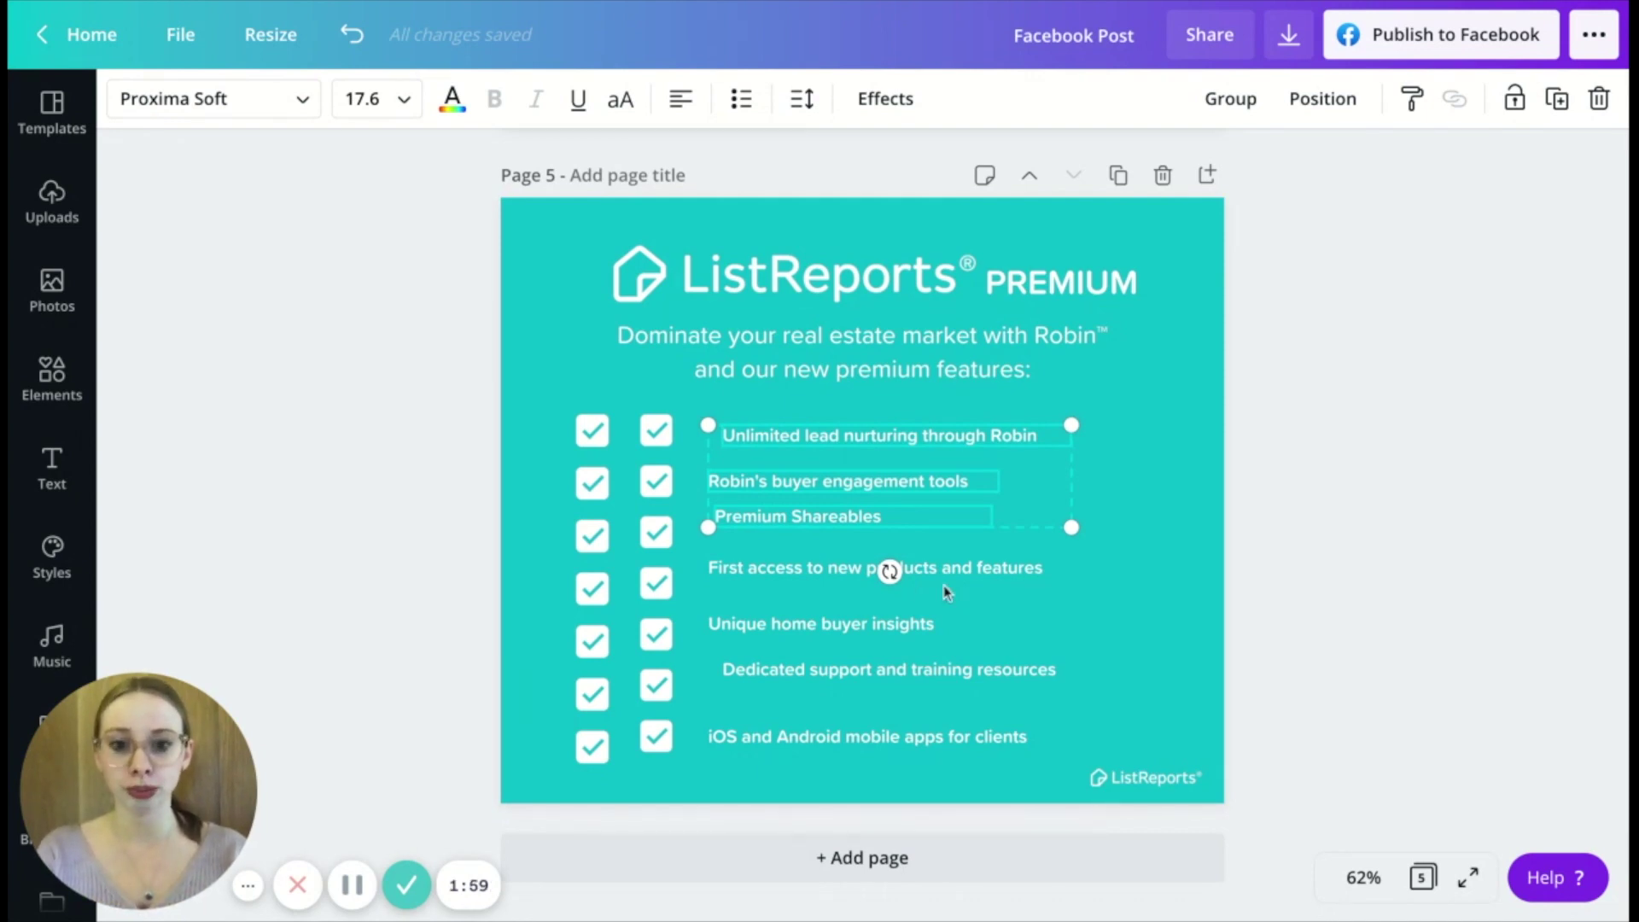
# Step: Space all seven feature lines evenly vertically, after undoing a horizontal spacing attempt
pyautogui.keyDown('shift'); pyautogui.click(846, 573); pyautogui.keyUp('shift')
pyautogui.keyDown('shift'); pyautogui.click(828, 630); pyautogui.keyUp('shift')
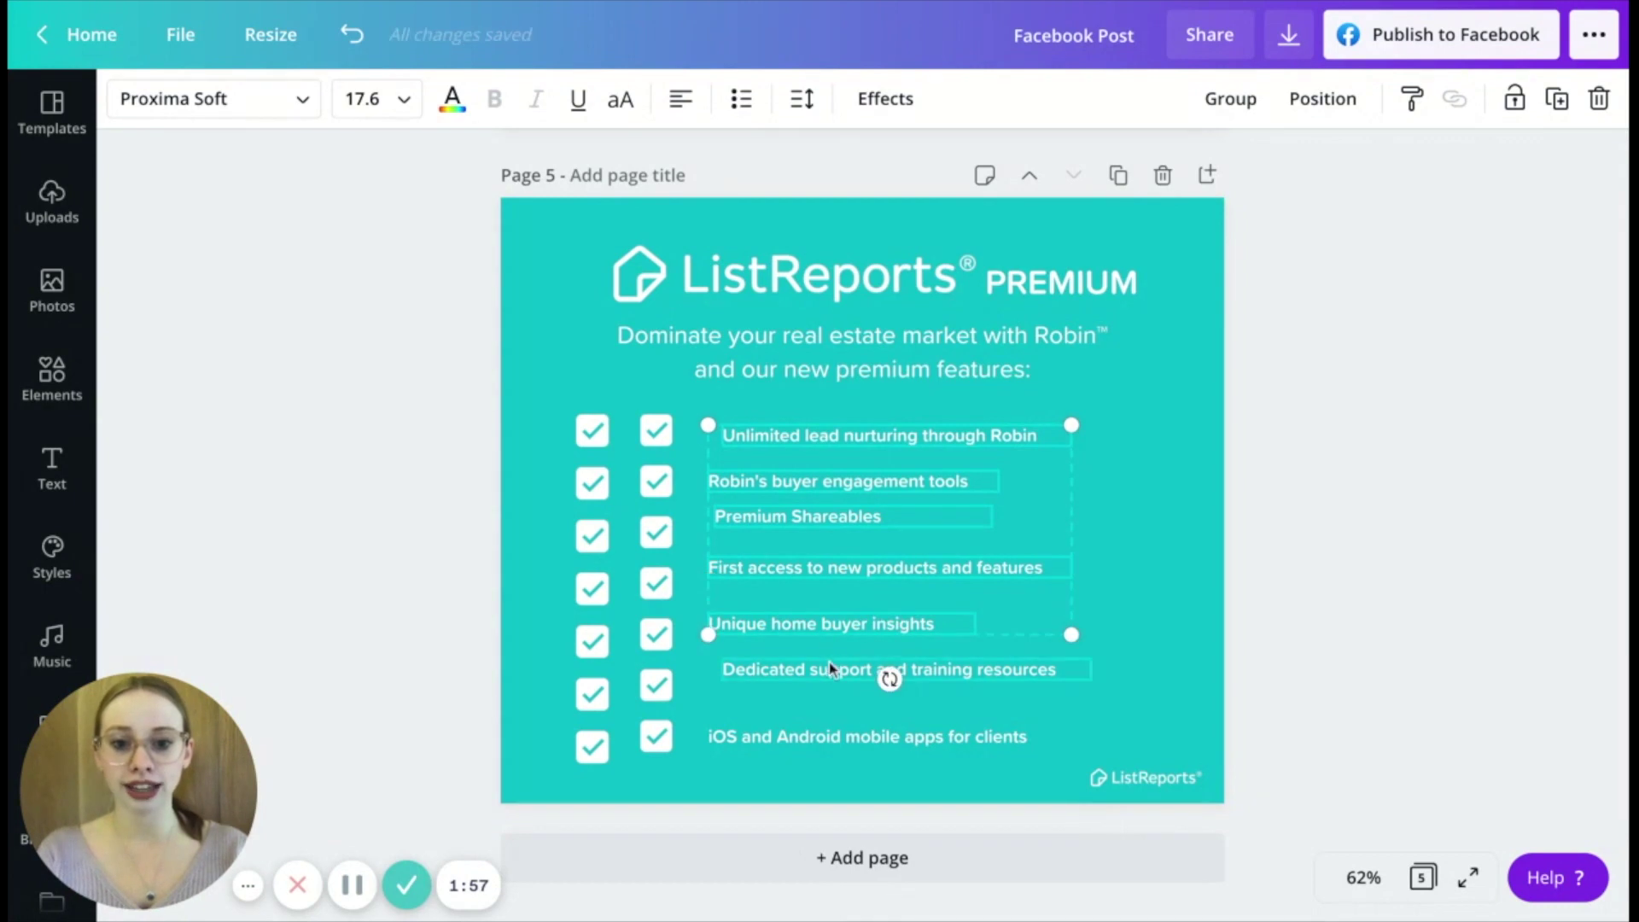
pyautogui.keyDown('shift'); pyautogui.click(828, 666); pyautogui.keyUp('shift')
pyautogui.keyDown('shift'); pyautogui.click(828, 740); pyautogui.keyUp('shift')
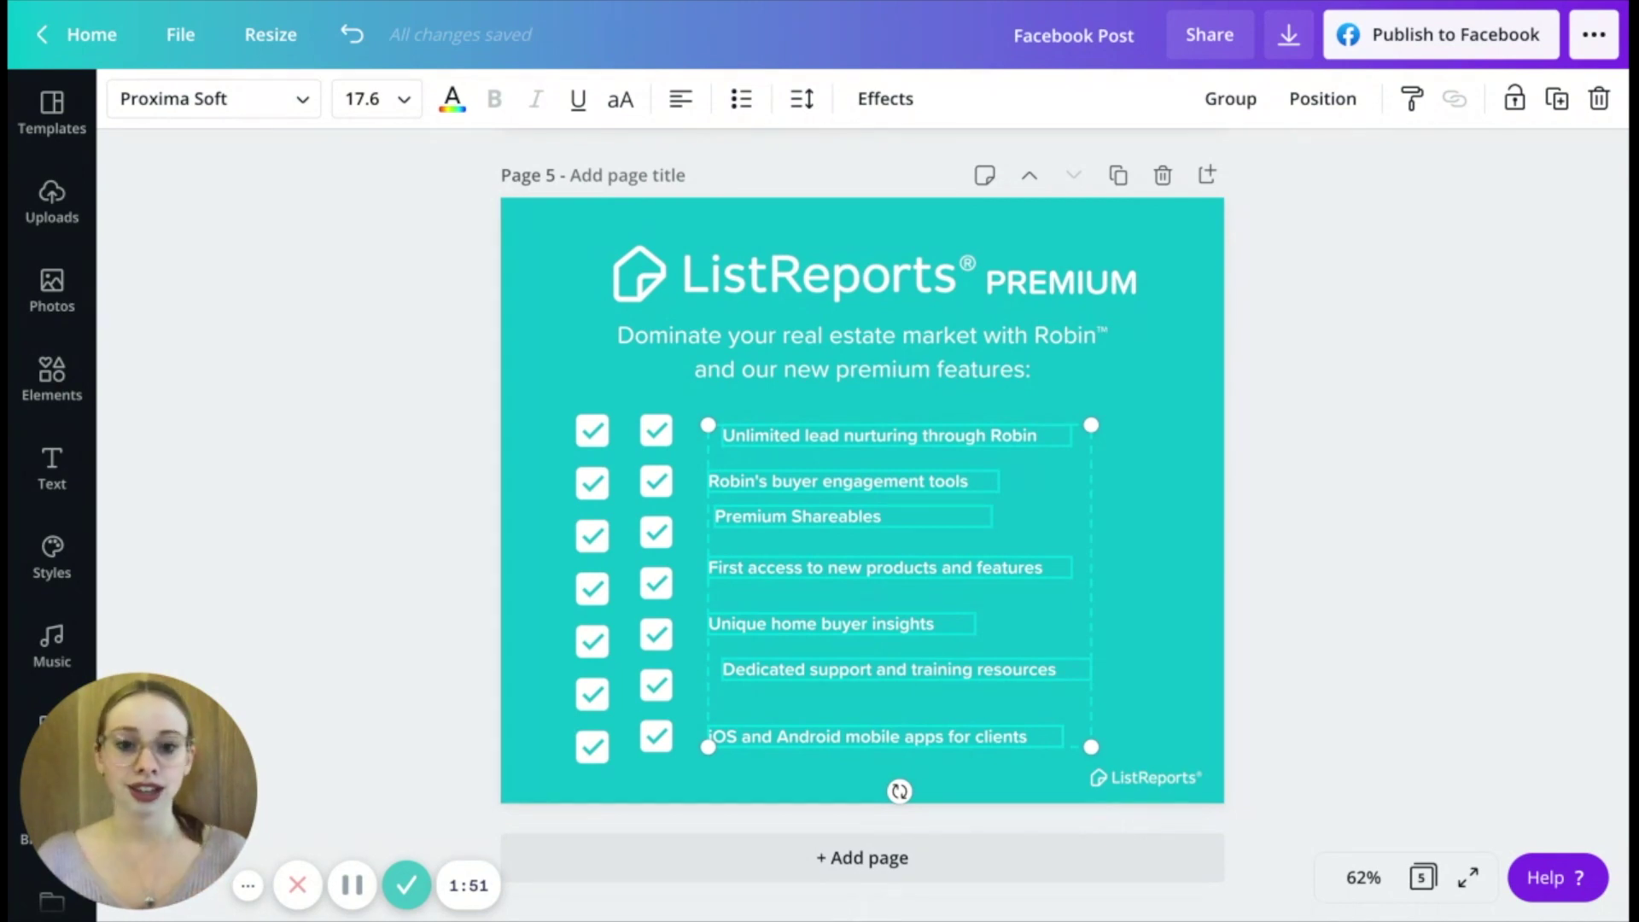
pyautogui.click(1323, 101)
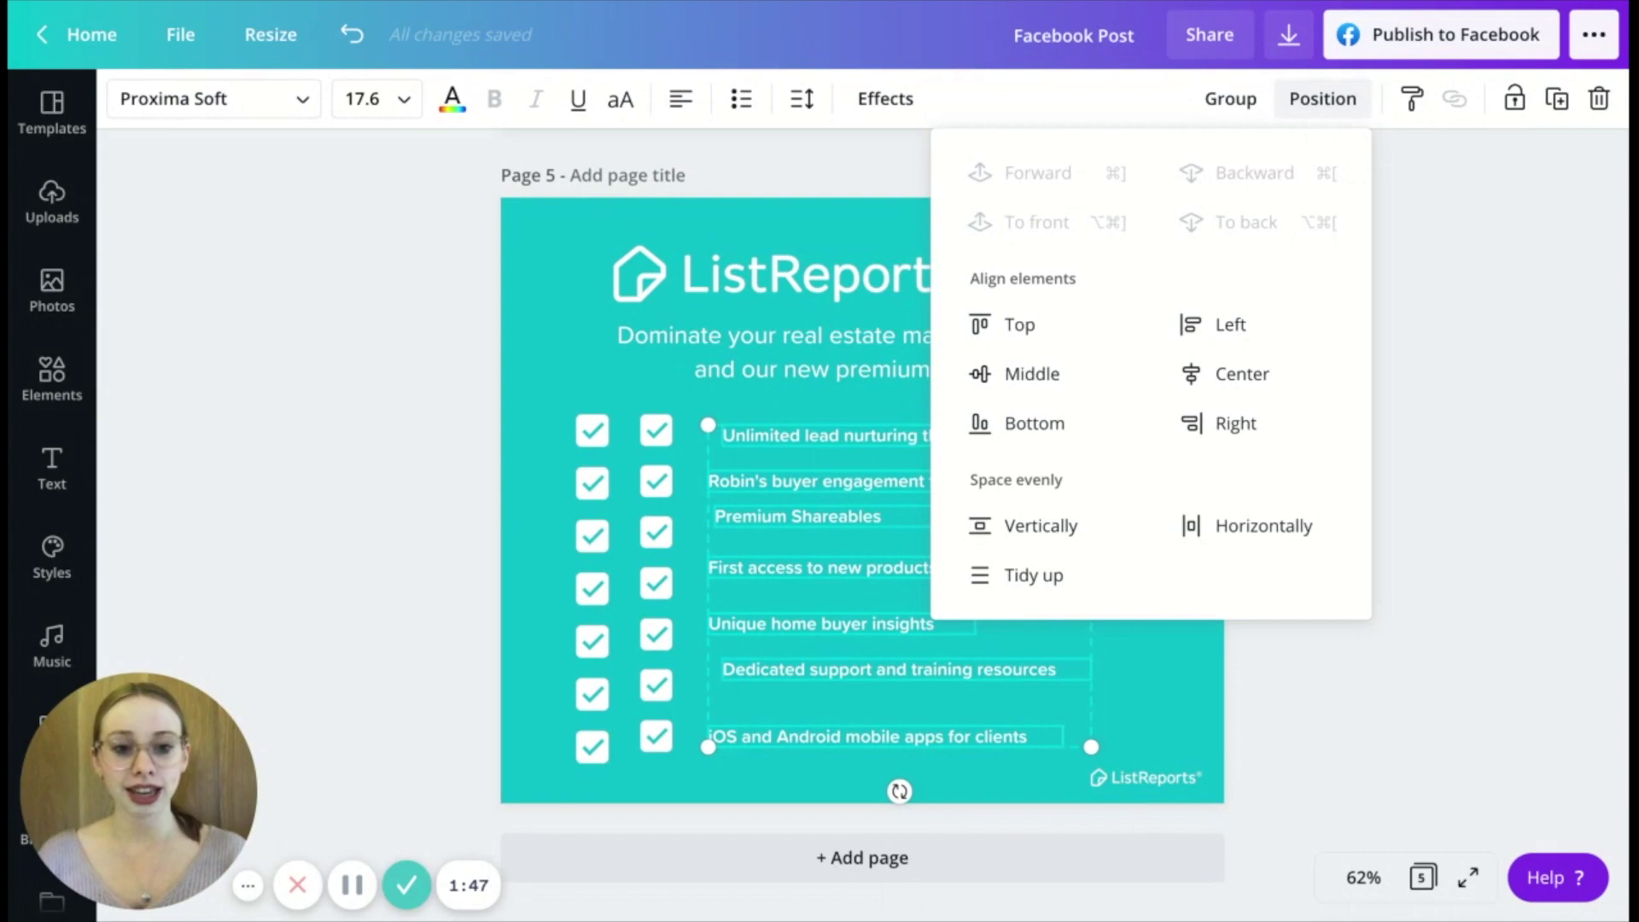
pyautogui.click(1269, 530)
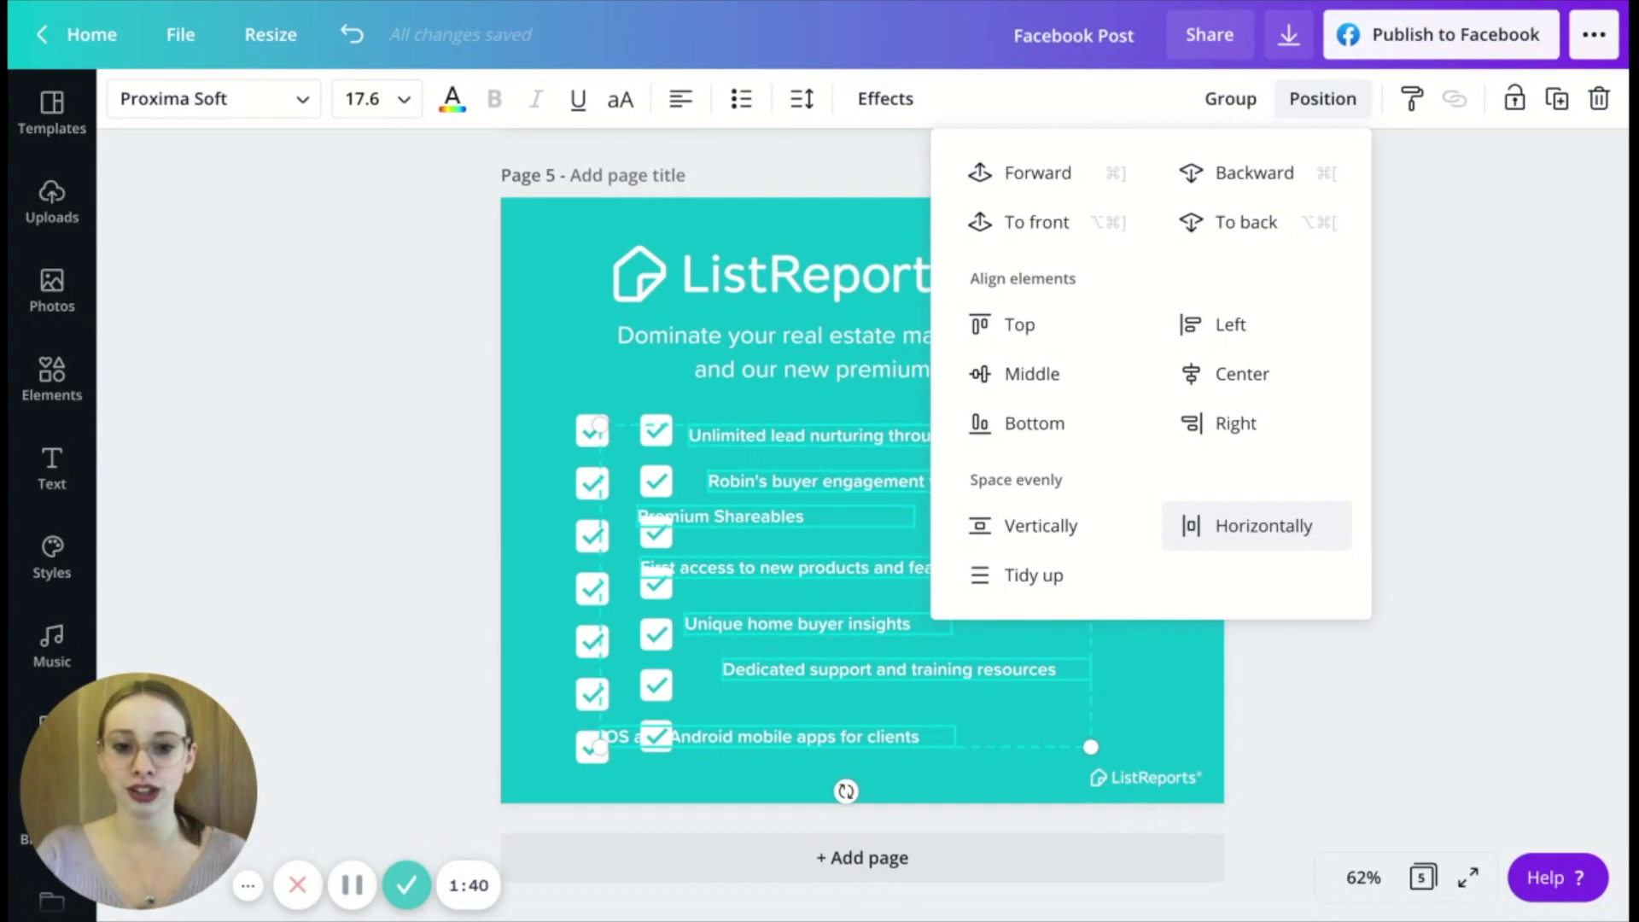
pyautogui.press('super+z')
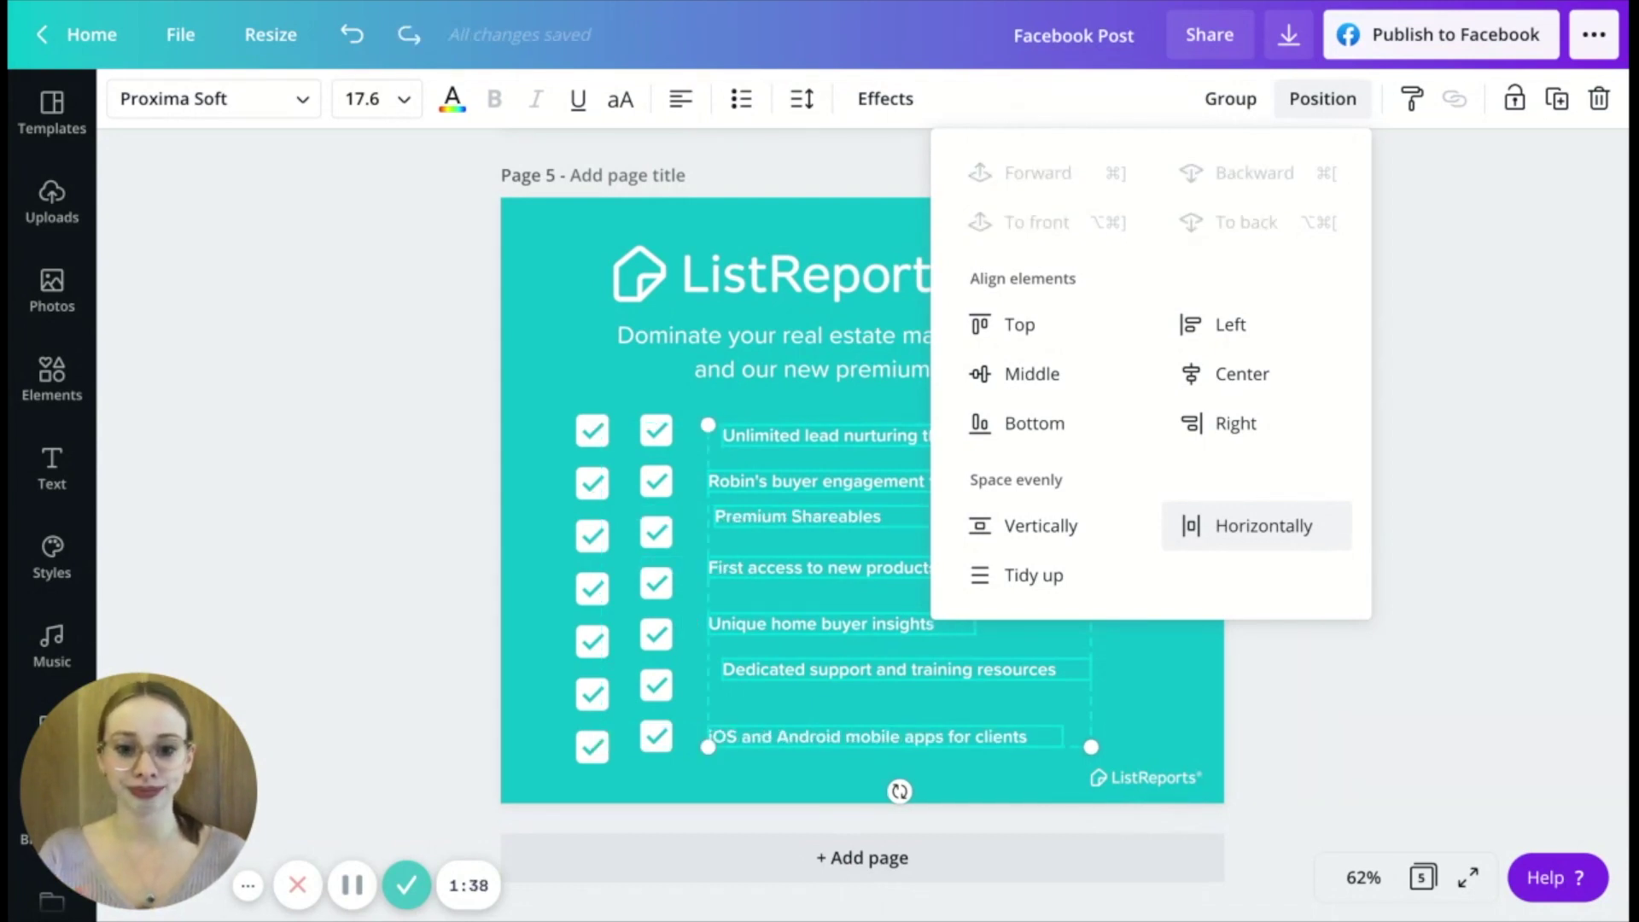
pyautogui.click(1073, 529)
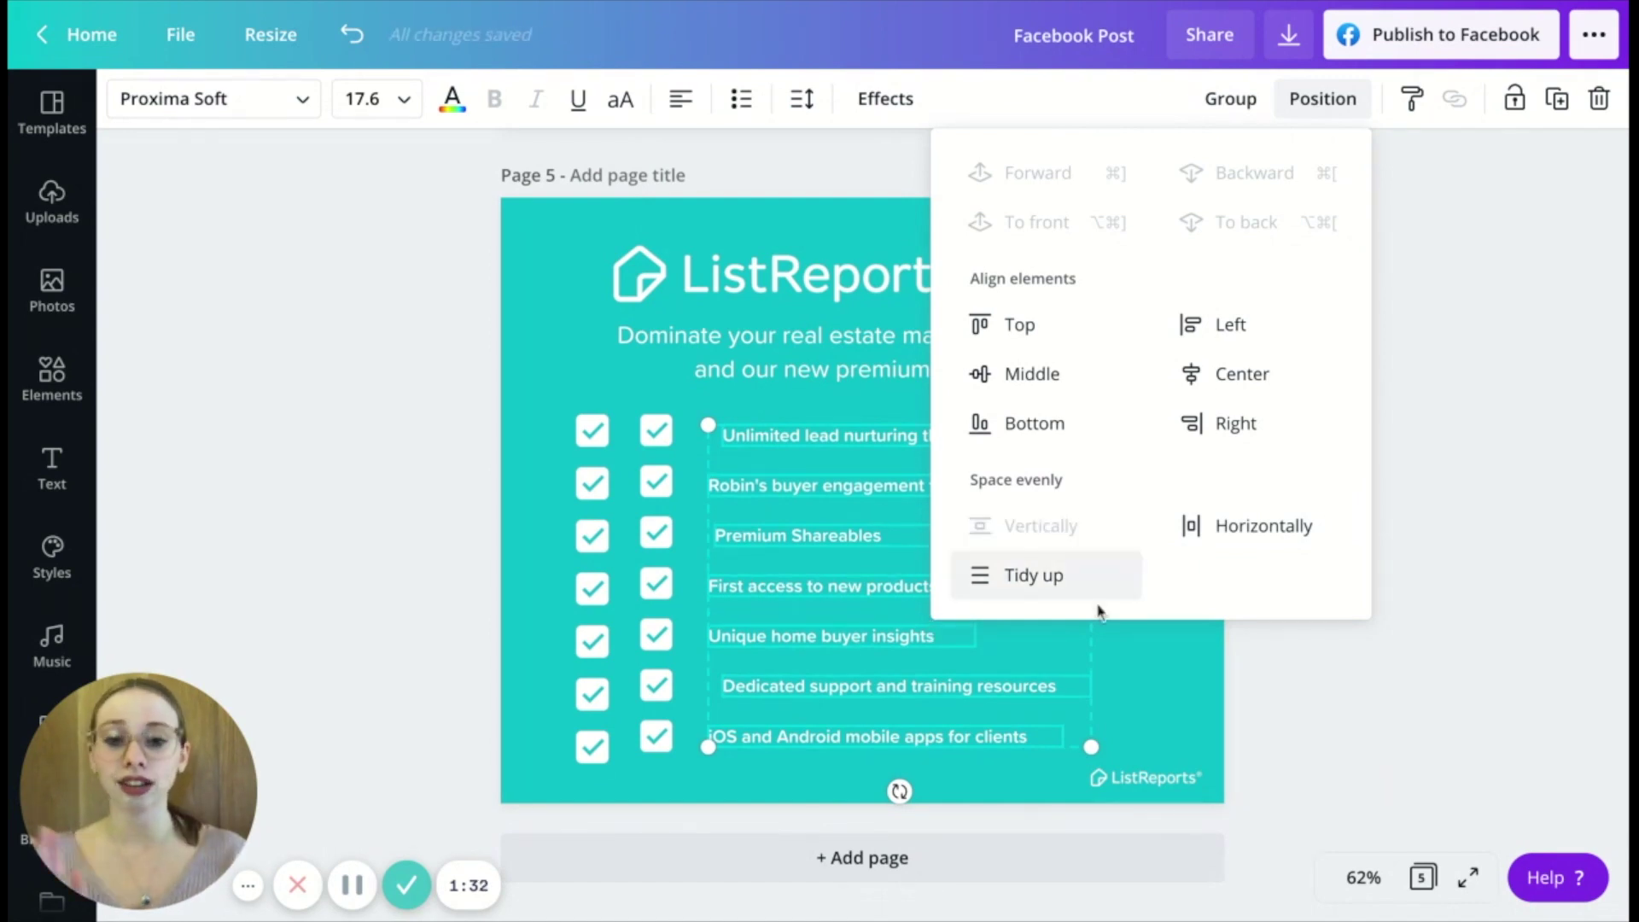
pyautogui.click(1207, 648)
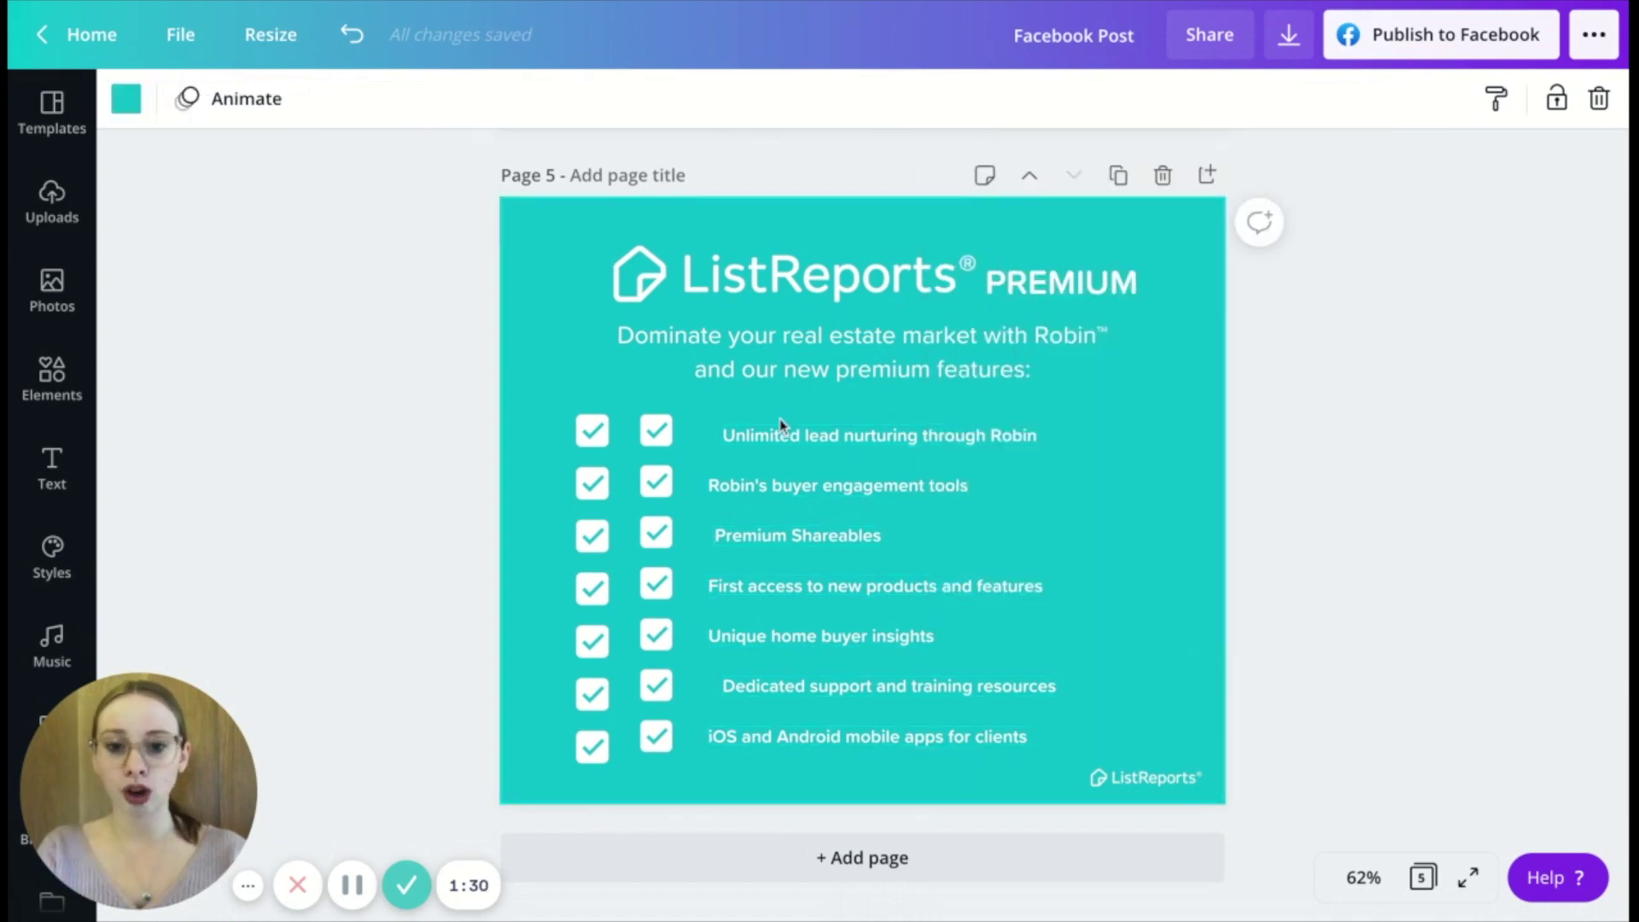
# Step: Left-align the Unlimited lead nurturing, Premium Shareables and Dedicated support lines with the others
pyautogui.click(780, 440)
pyautogui.hotkey('shift', 'Left')
pyautogui.hotkey('shift', 'Left')
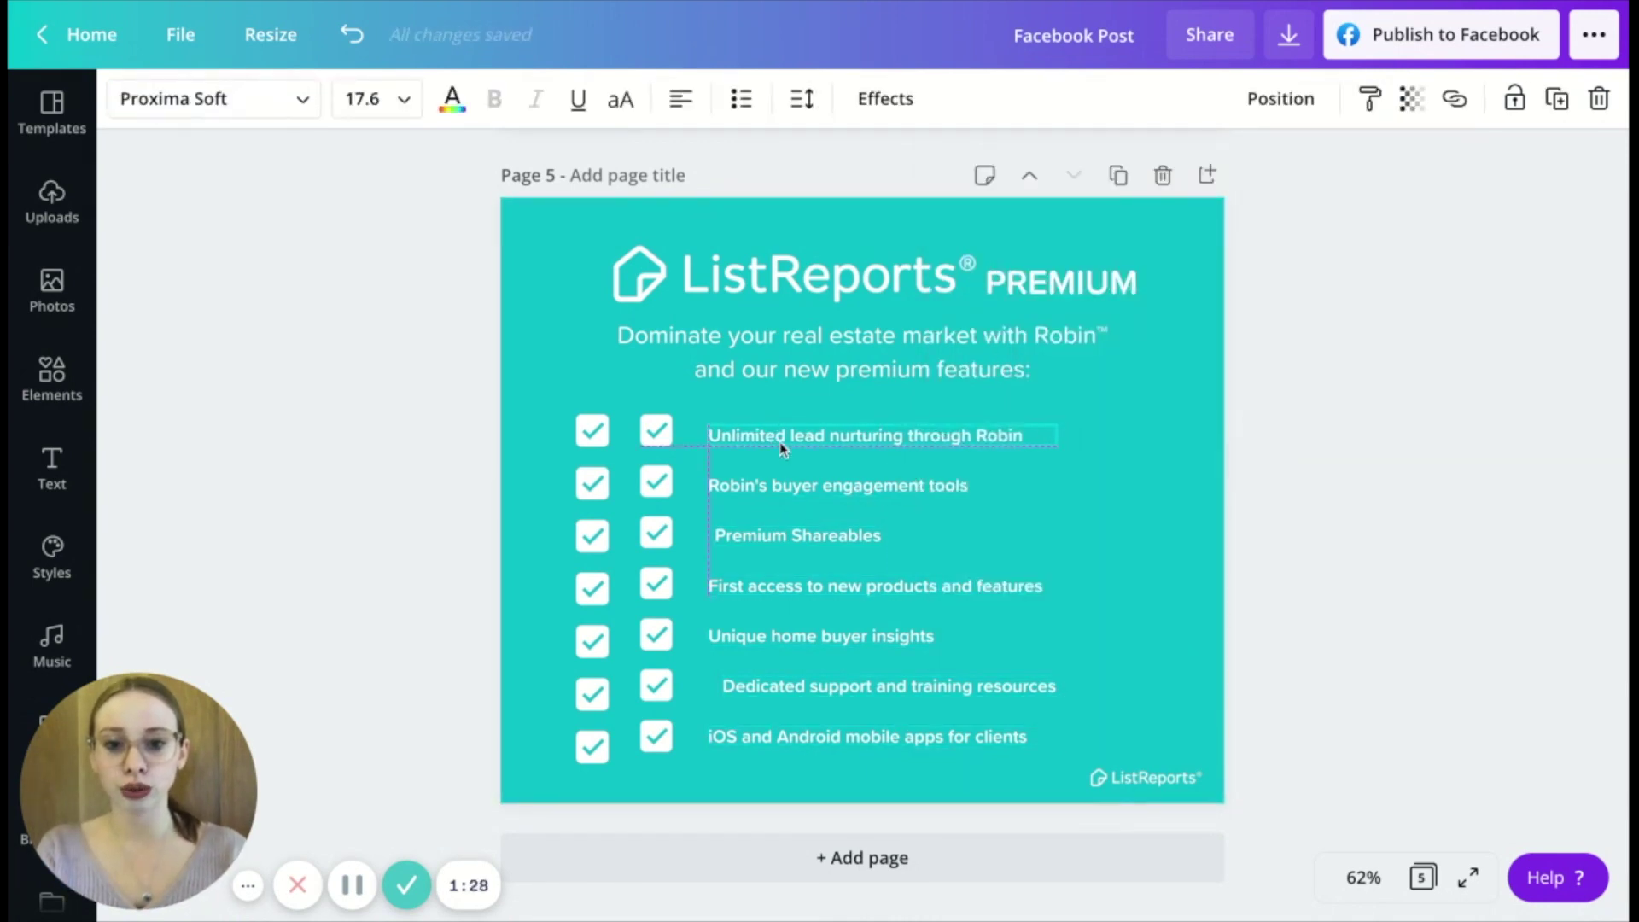
pyautogui.click(764, 541)
pyautogui.moveTo(764, 542); pyautogui.dragTo(757, 538)
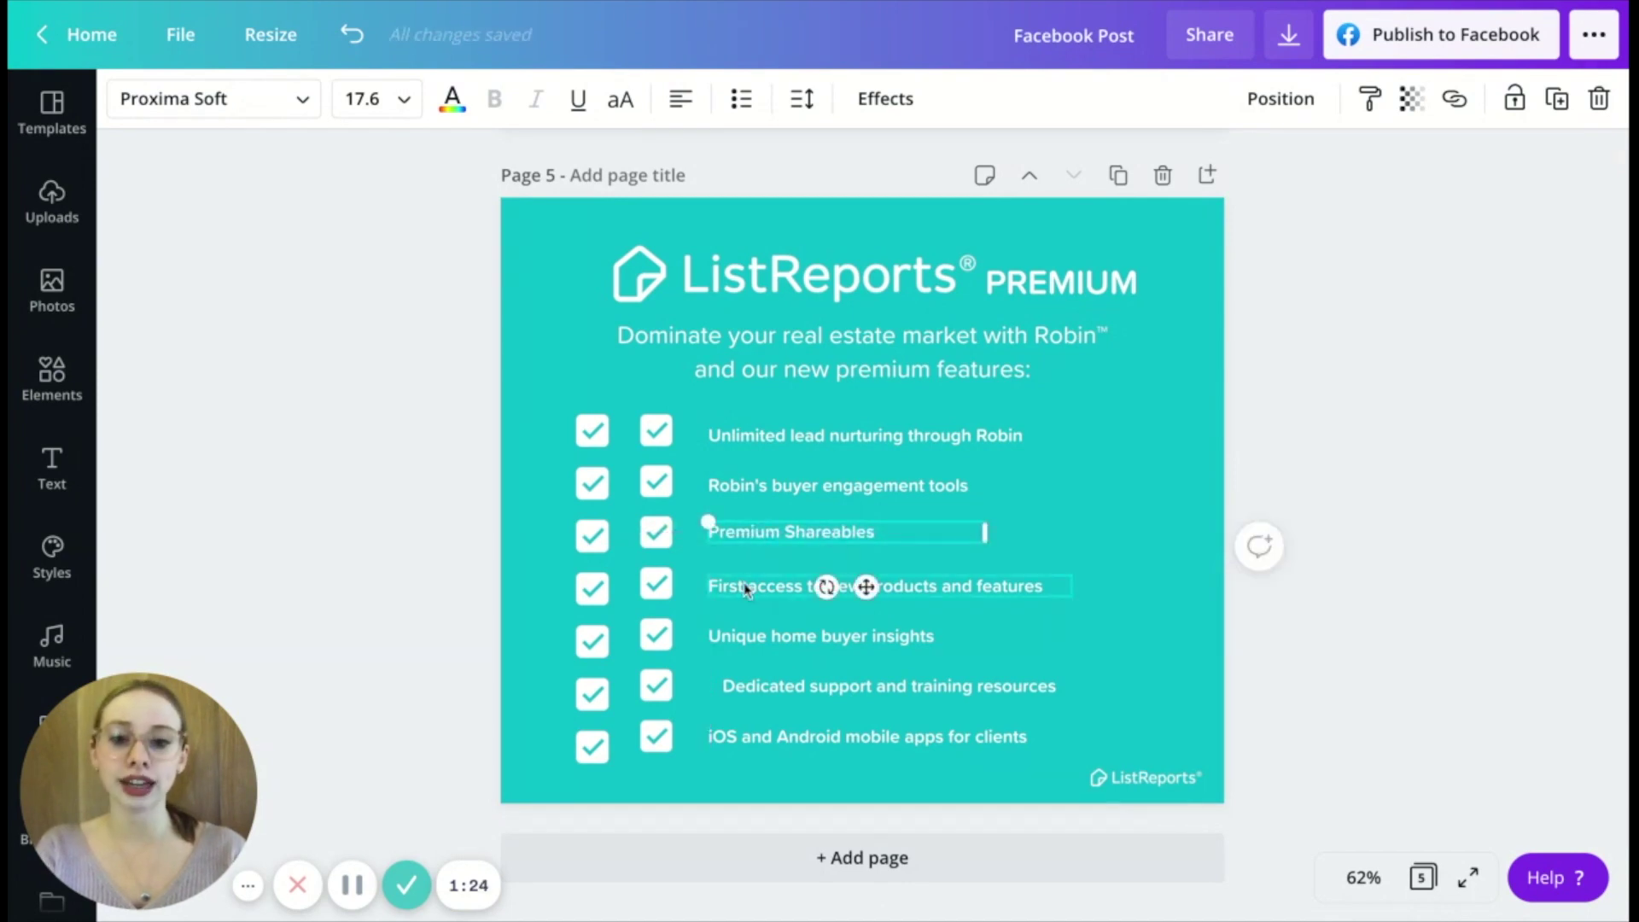
pyautogui.click(757, 688)
pyautogui.moveTo(756, 688); pyautogui.dragTo(742, 691)
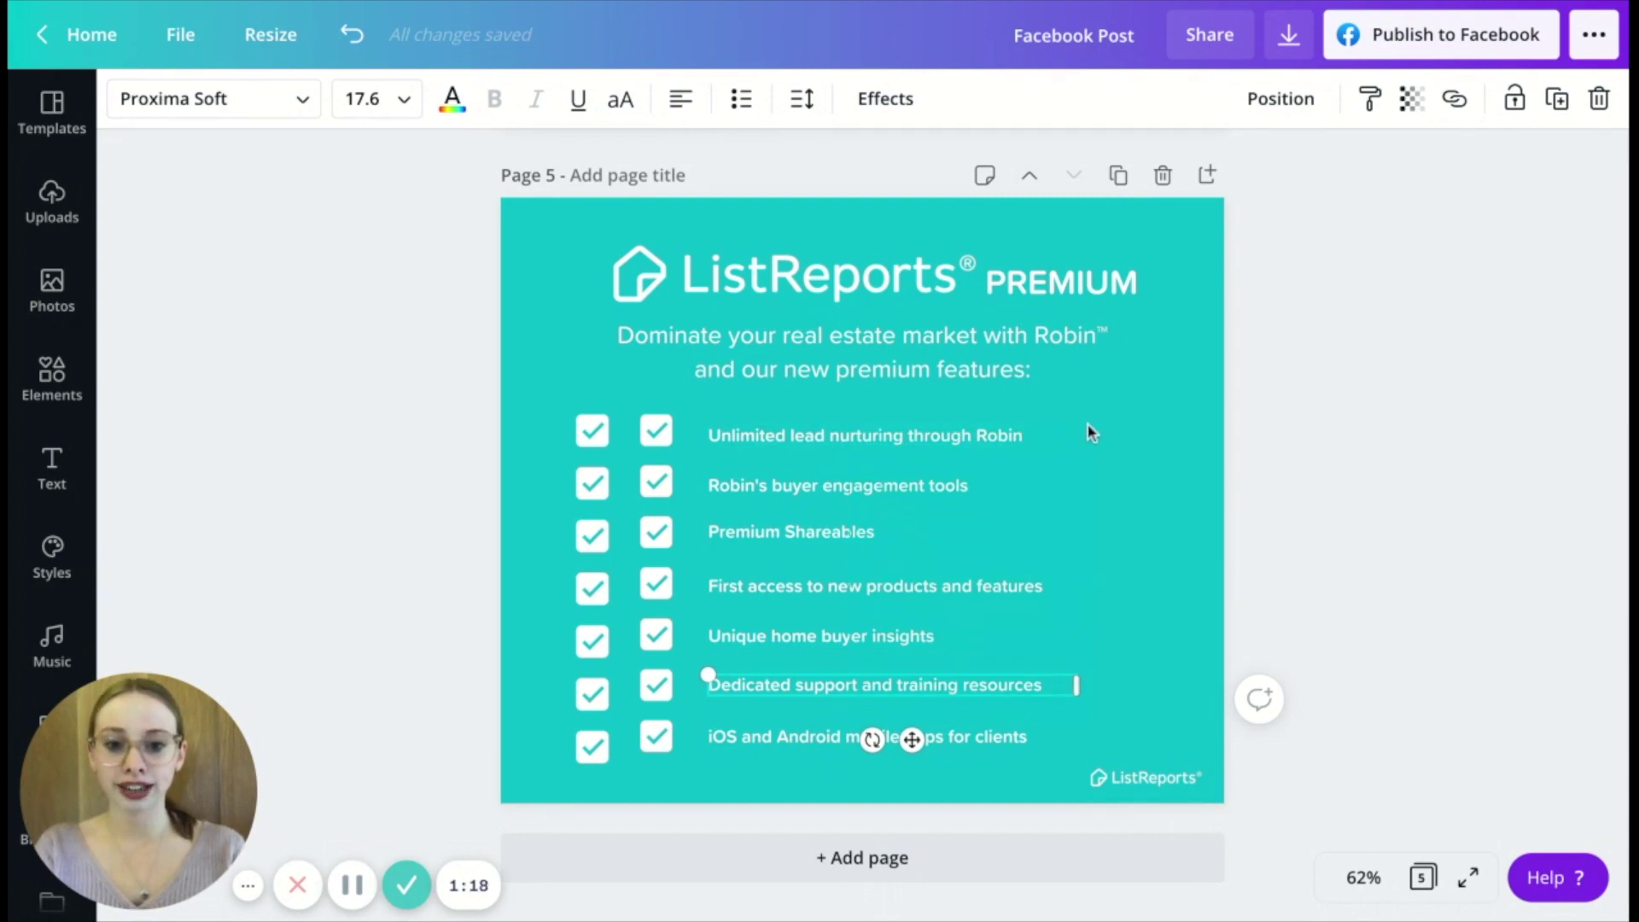
# Step: Space the seven feature lines evenly top to bottom with Position > Space evenly
pyautogui.moveTo(1093, 433); pyautogui.dragTo(696, 752)
pyautogui.click(1319, 99)
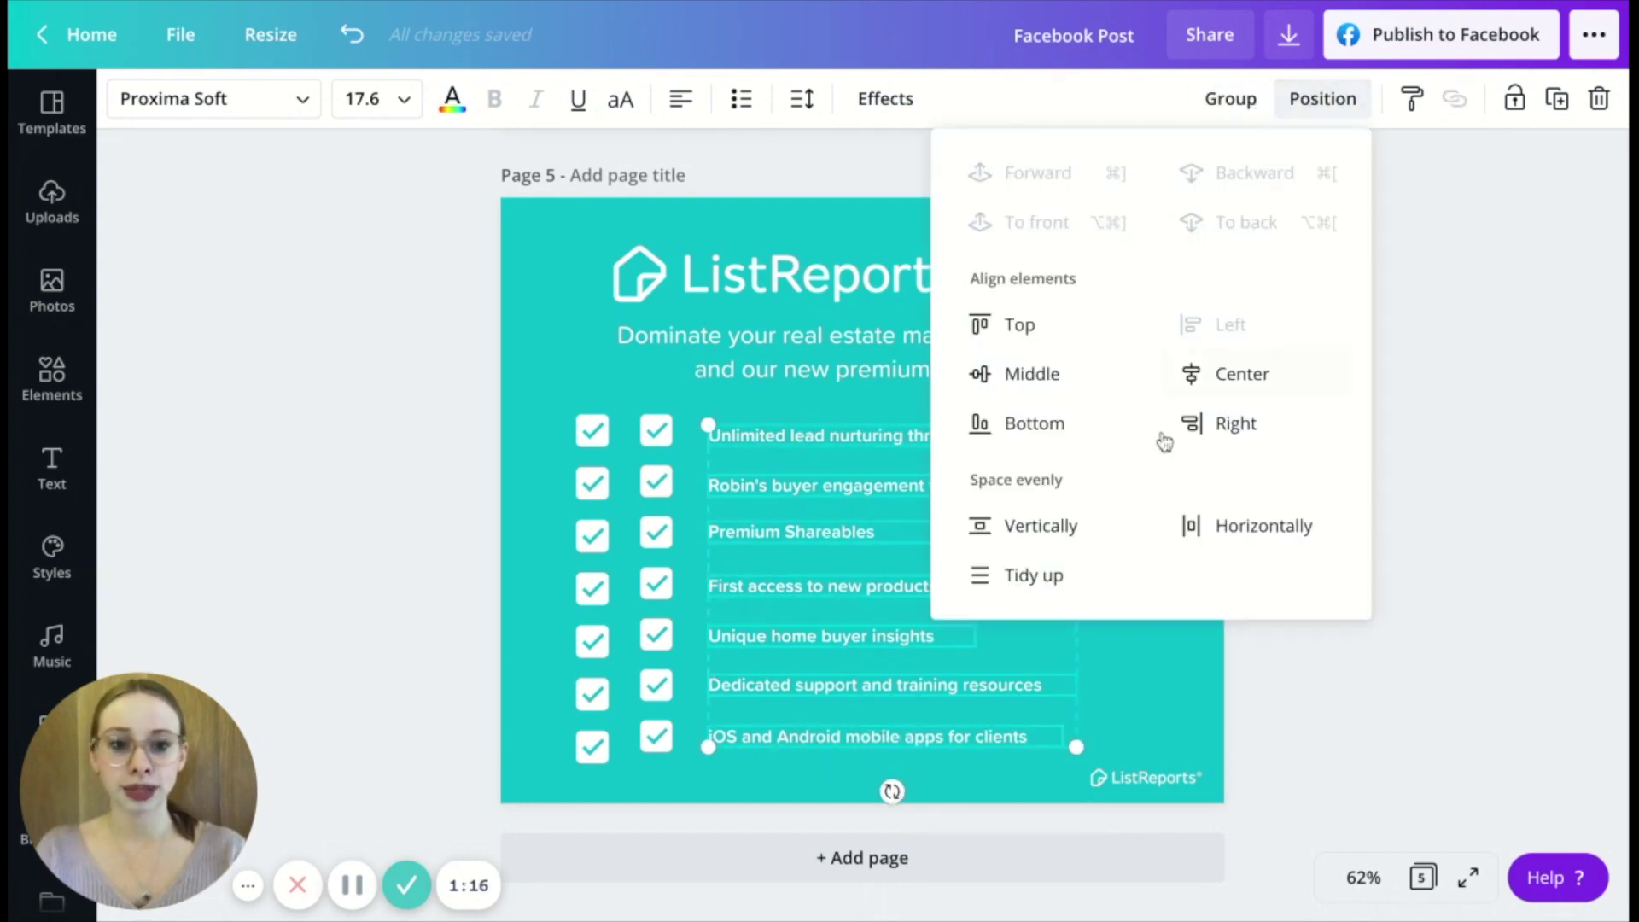
pyautogui.click(1076, 525)
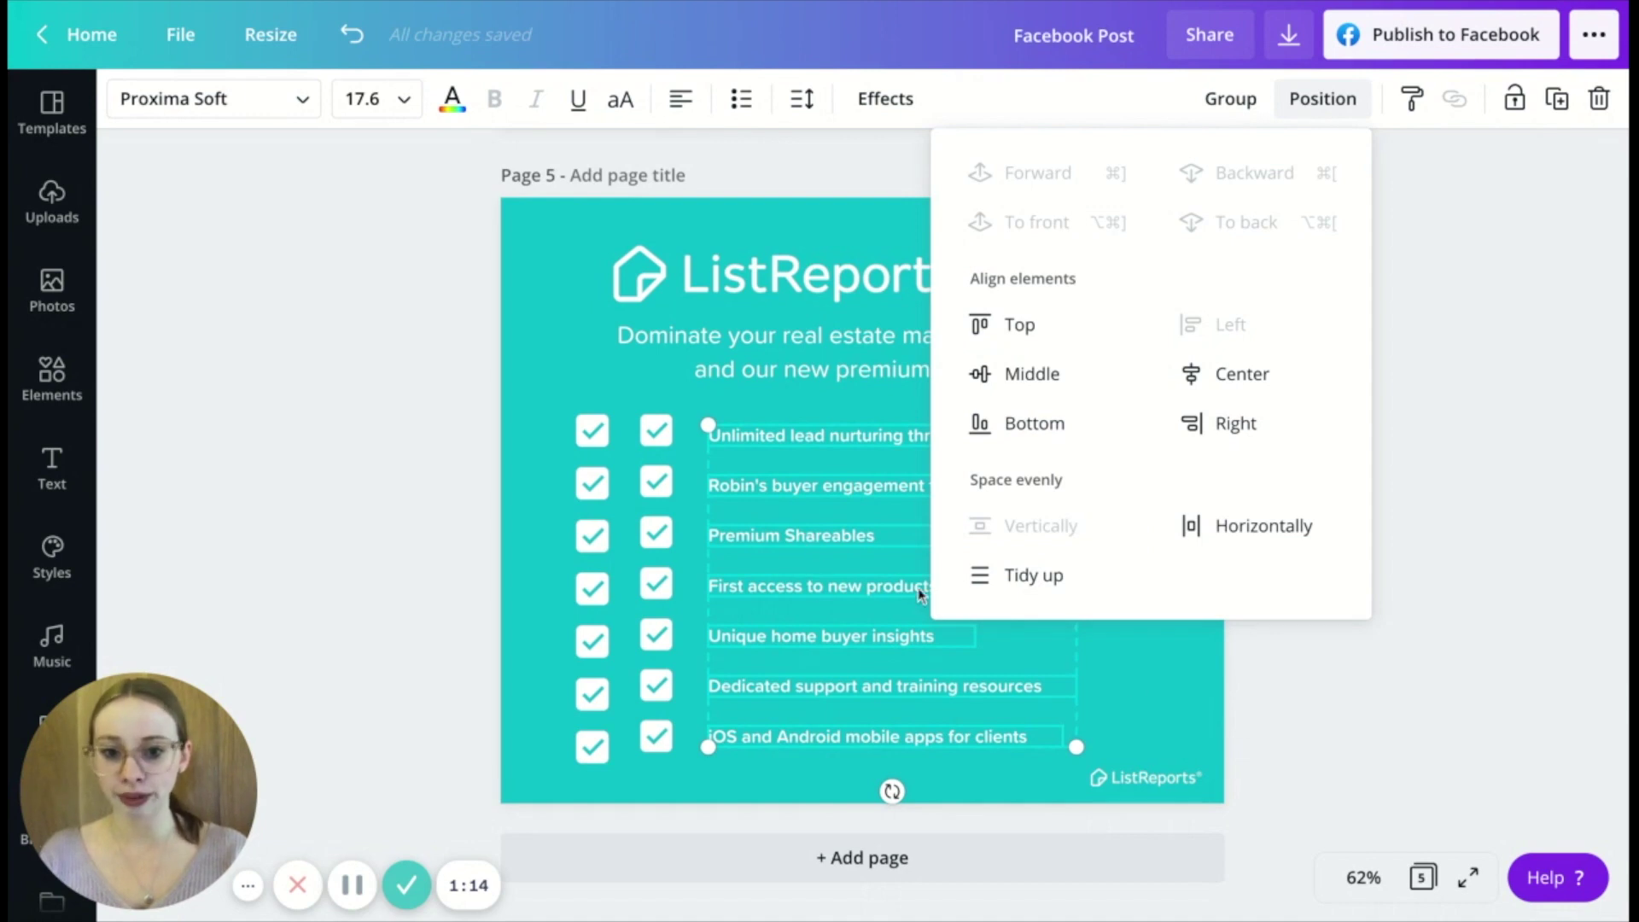
pyautogui.click(1192, 695)
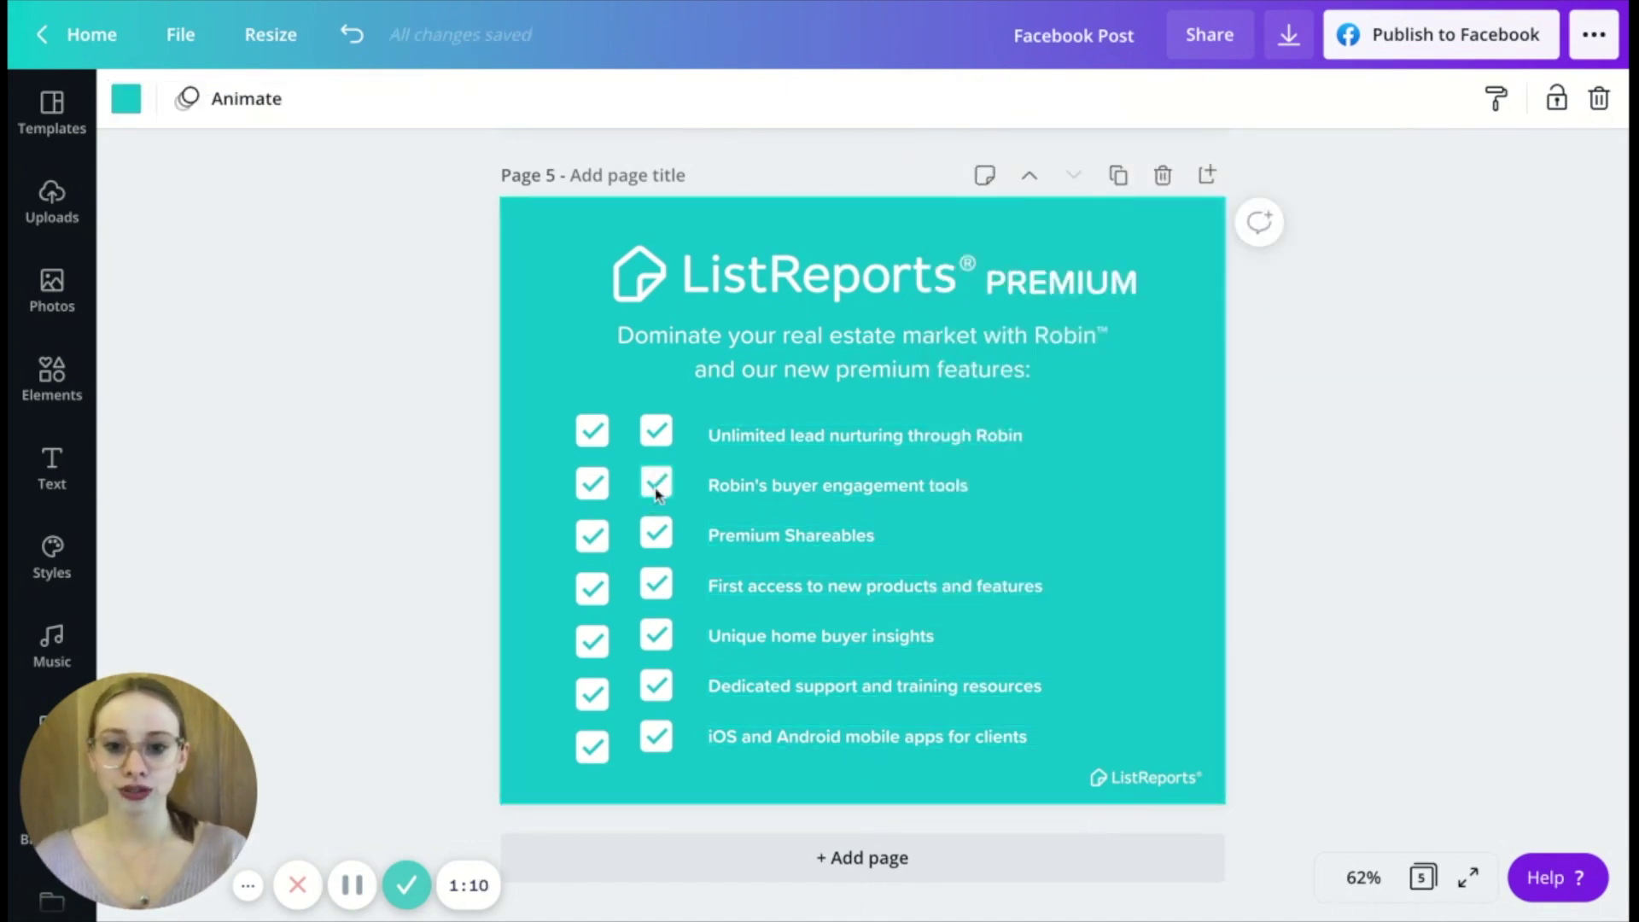
# Step: Move the second checkmark column closer to the text and delete the first column
pyautogui.click(664, 398)
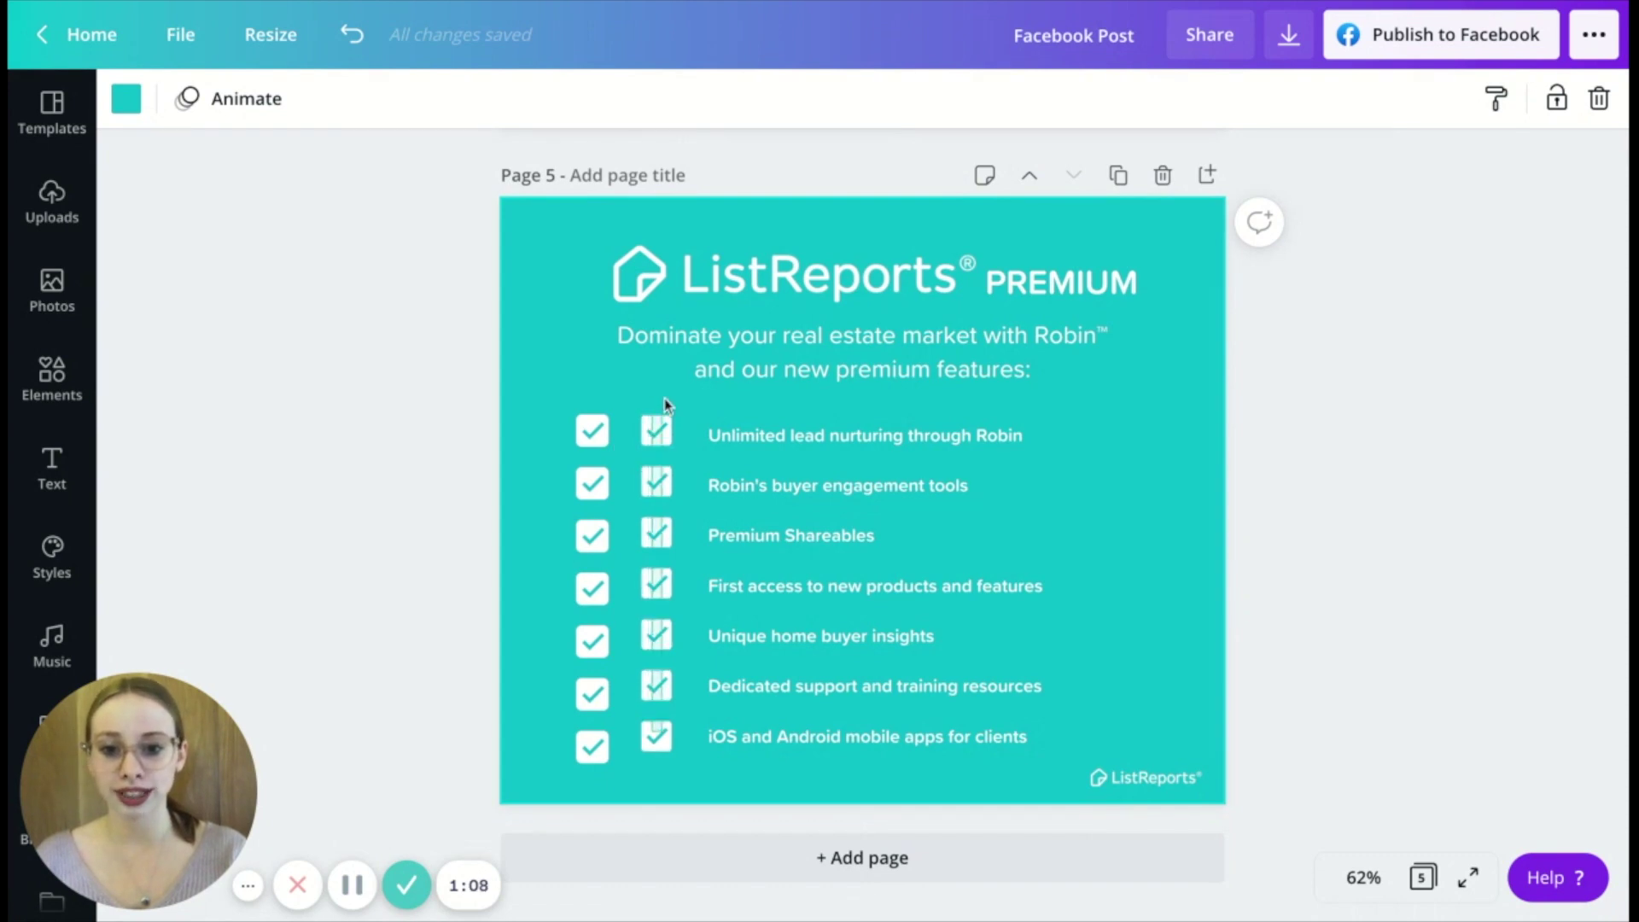
pyautogui.moveTo(656, 740); pyautogui.dragTo(654, 759)
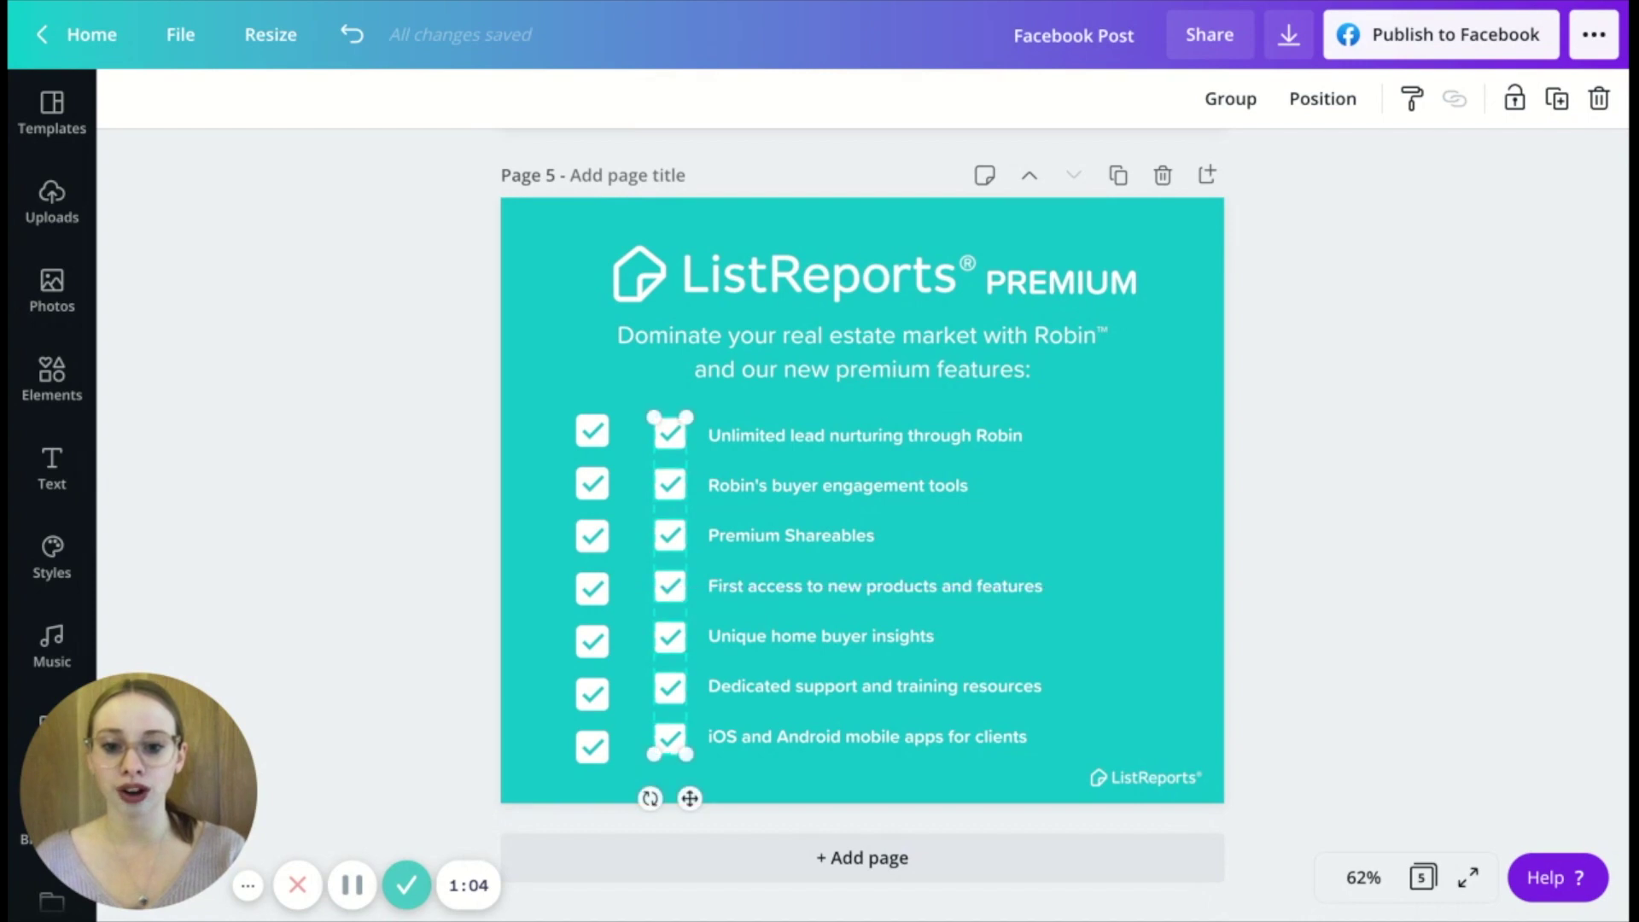
pyautogui.click(1315, 606)
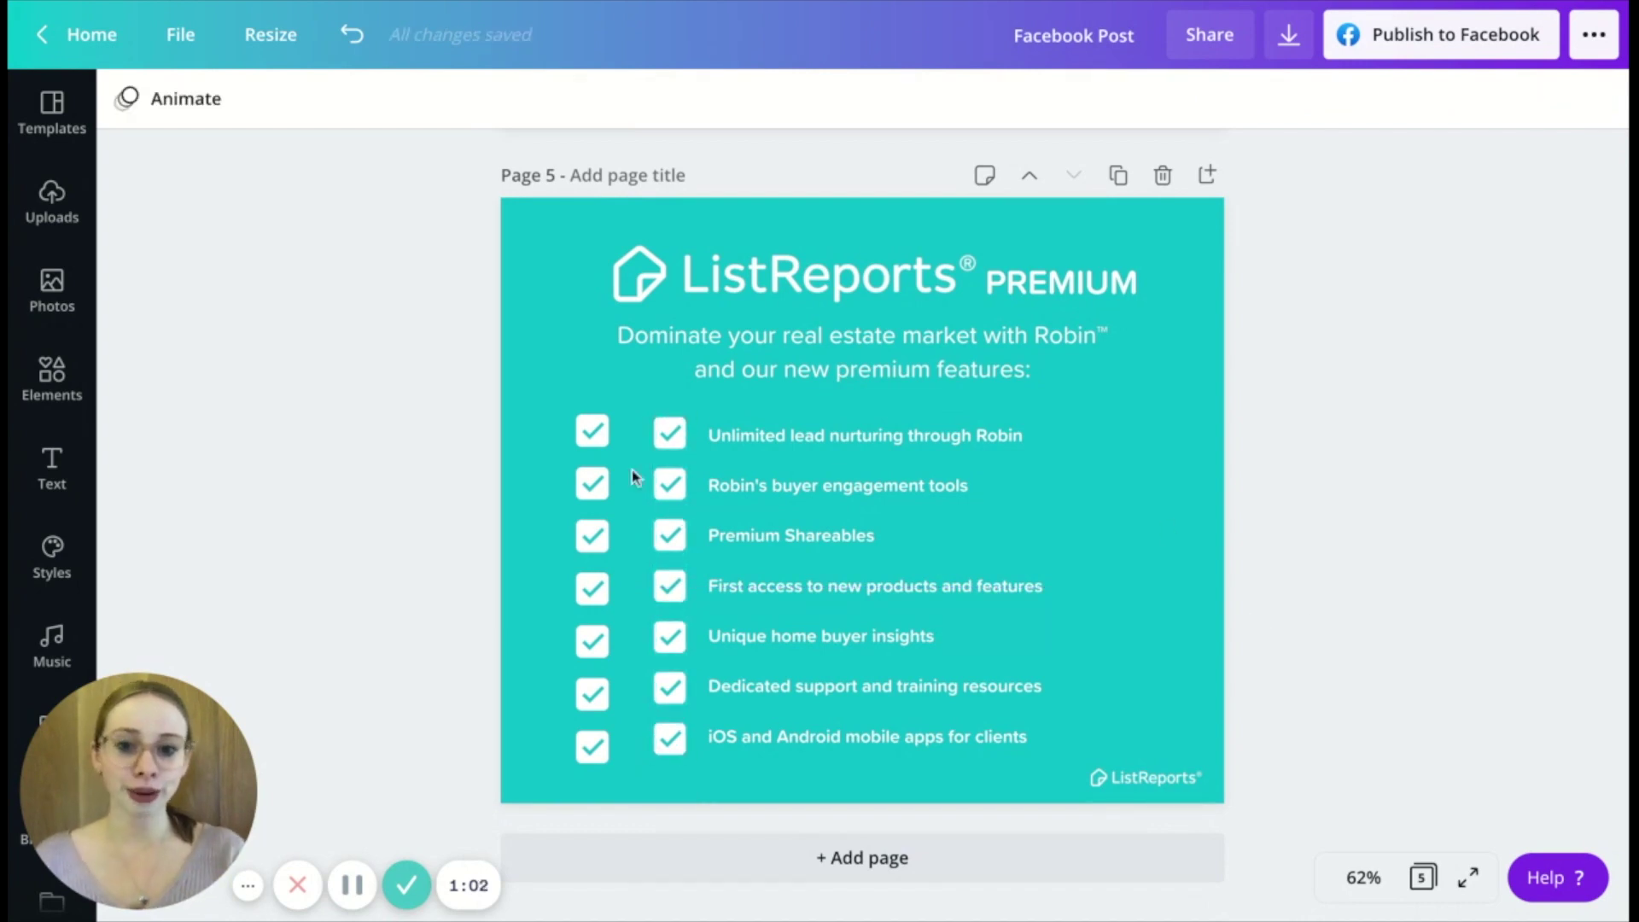
pyautogui.click(596, 463)
pyautogui.press('Delete')
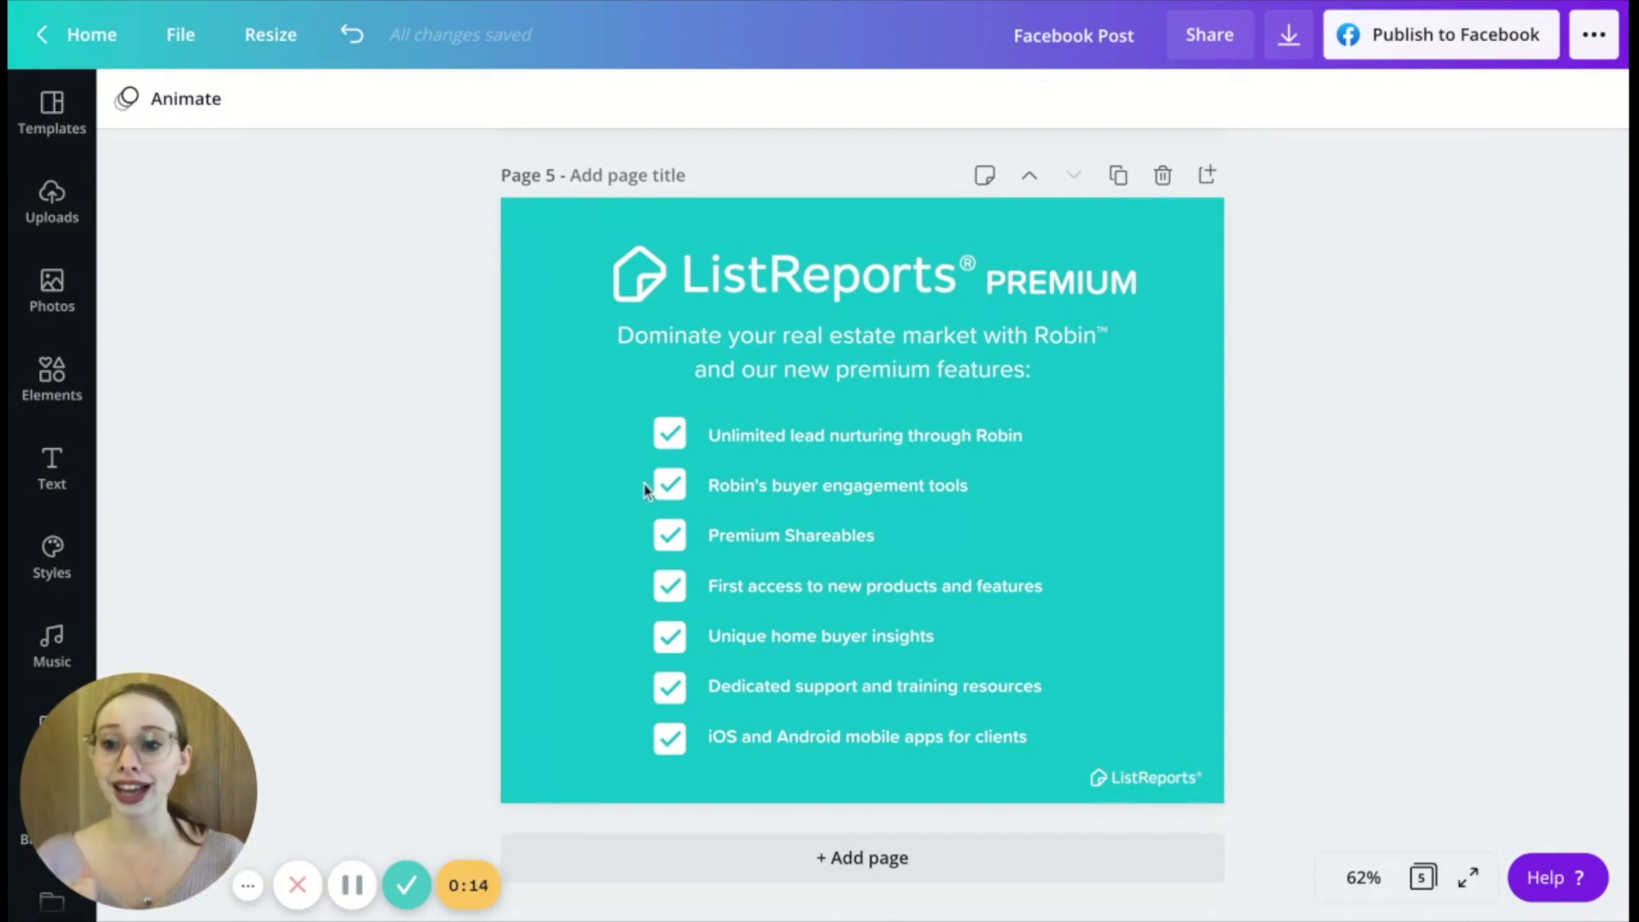
pyautogui.click(52, 201)
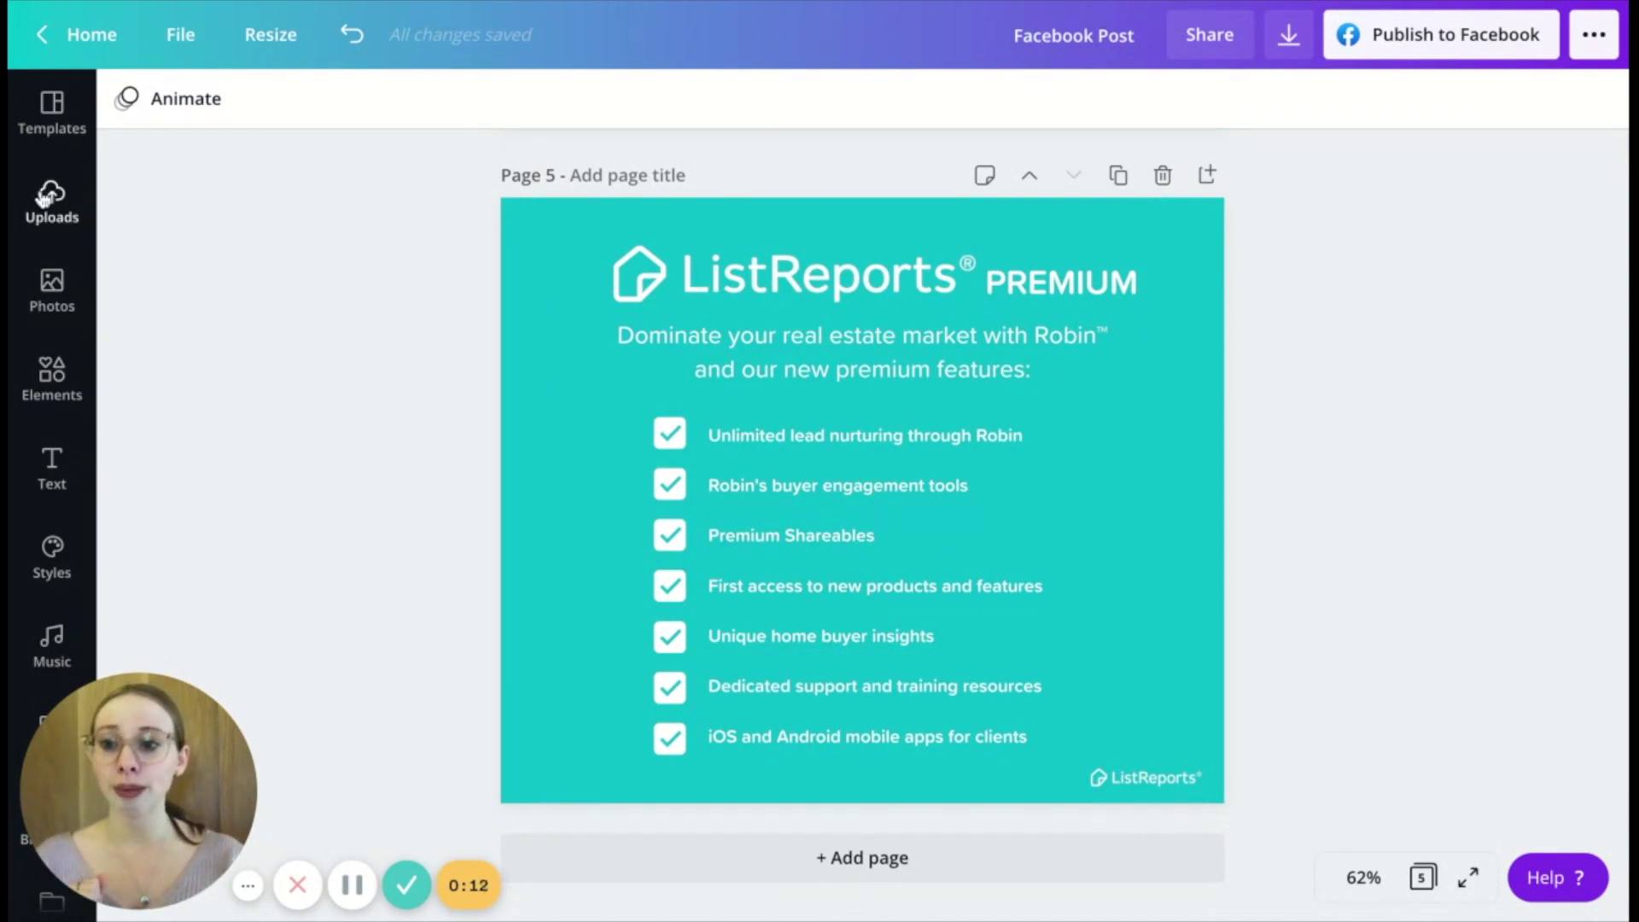